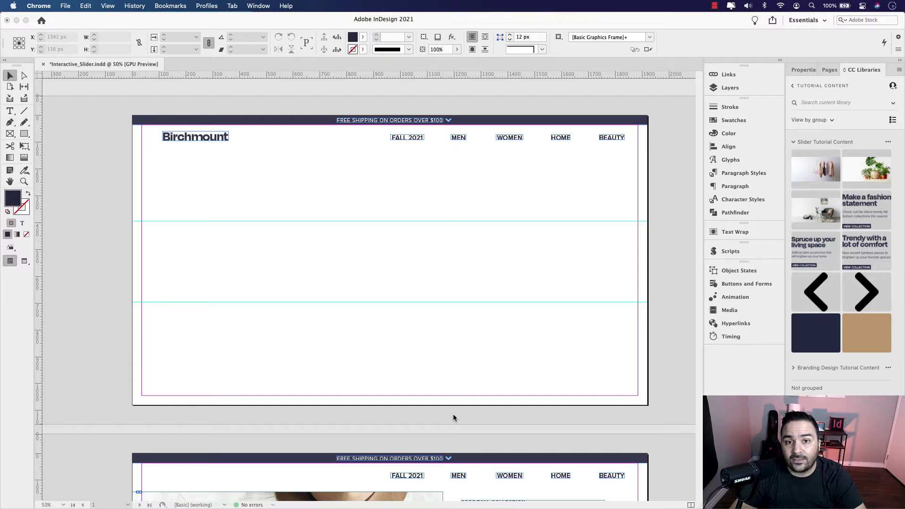
Step: Place Artwork 31, Artwork 32 and Artwork 33 from the Slider Tutorial Content library group onto the first page
click(588, 249)
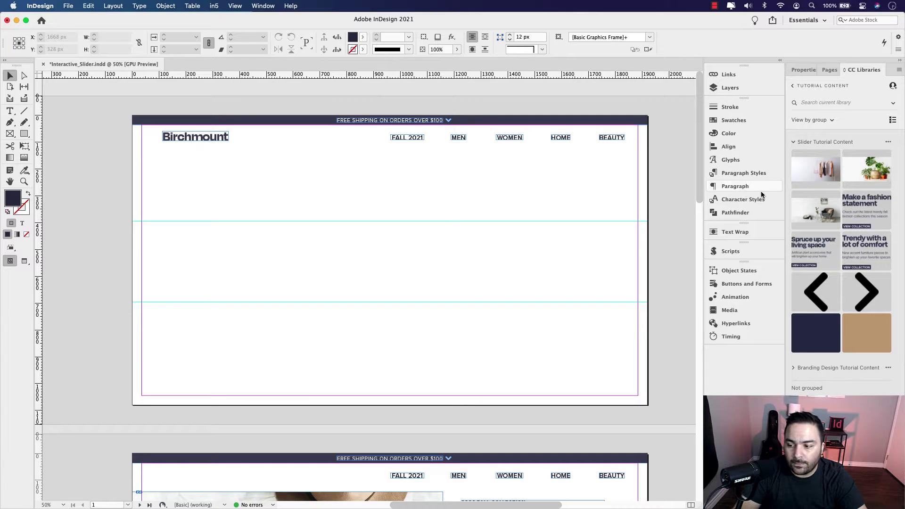
click(816, 183)
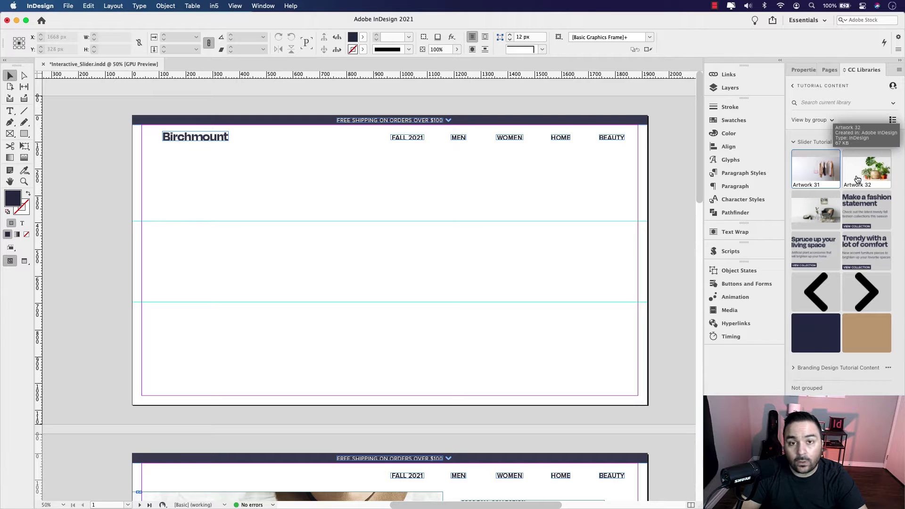
shift+click(822, 202)
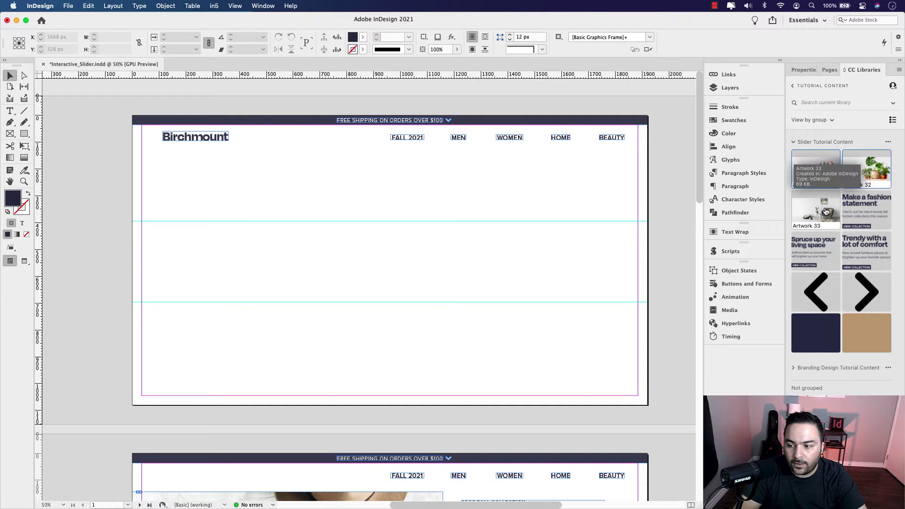
drag(823, 203, 407, 193)
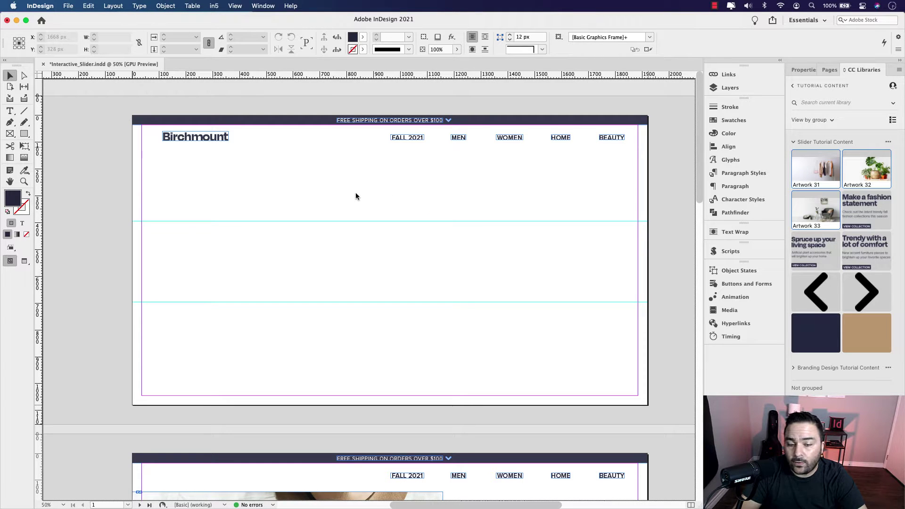
click(279, 179)
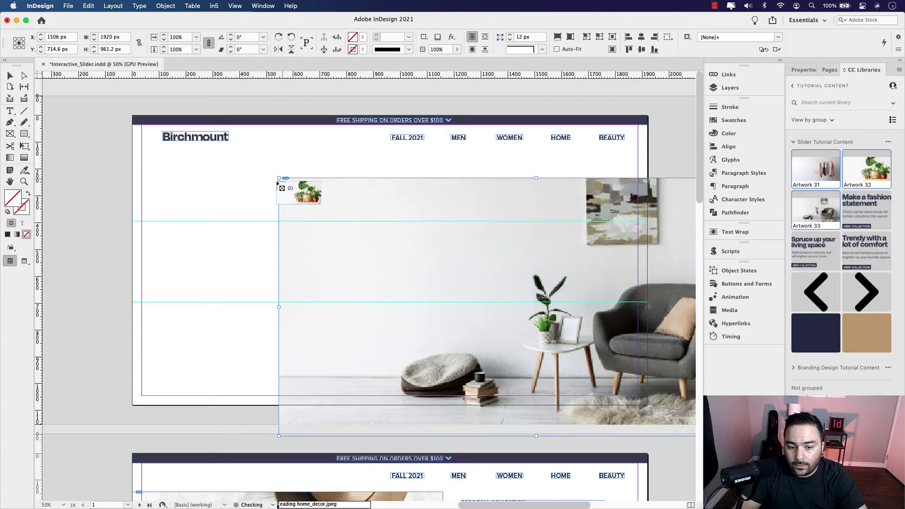
click(245, 188)
click(213, 186)
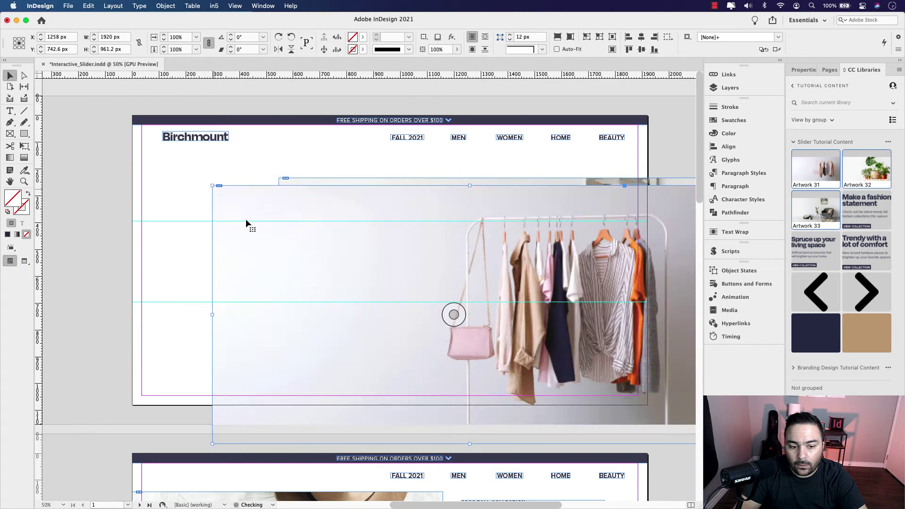
Step: Center the three images on one another, aligned to the selection, and position the stack below the header at X 960 px, Y 599.4 px
drag(305, 162, 367, 261)
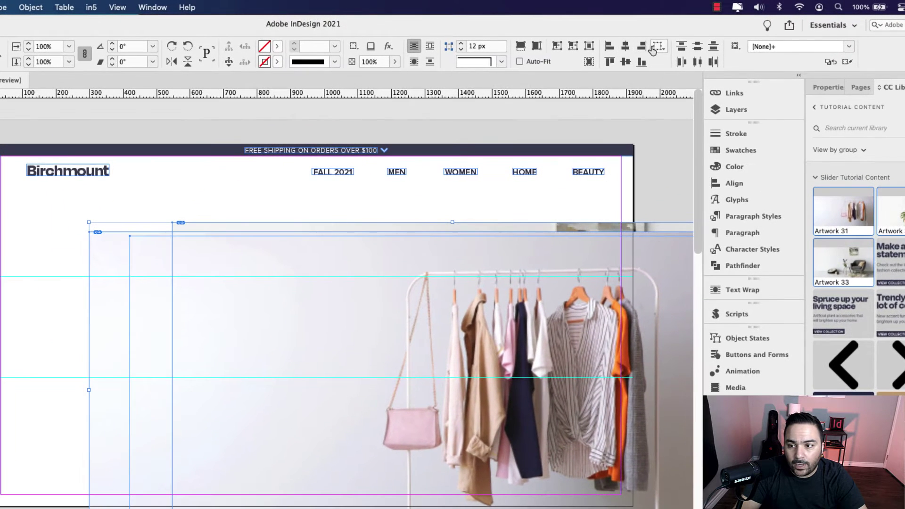
click(666, 37)
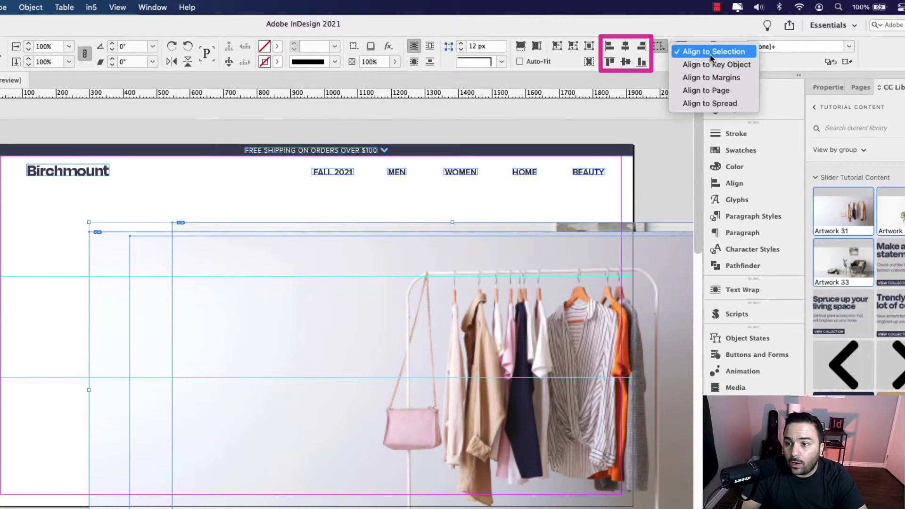
click(725, 53)
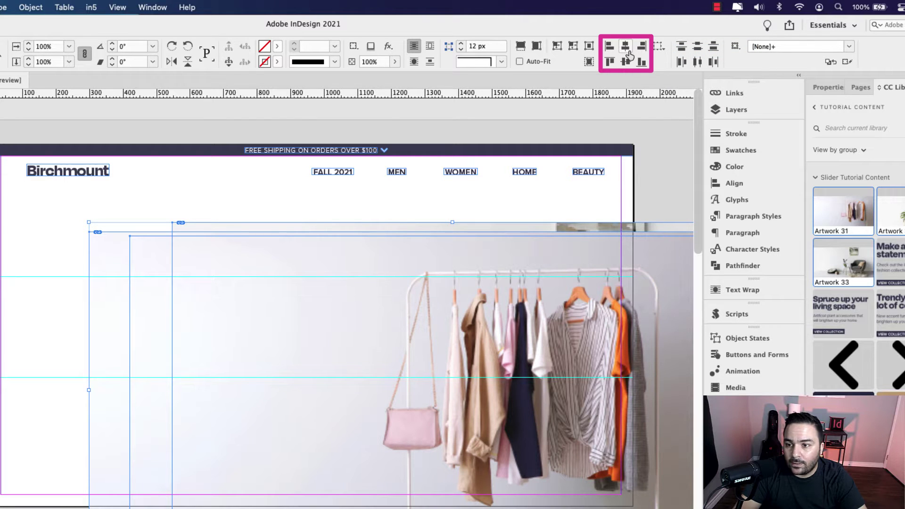
click(639, 53)
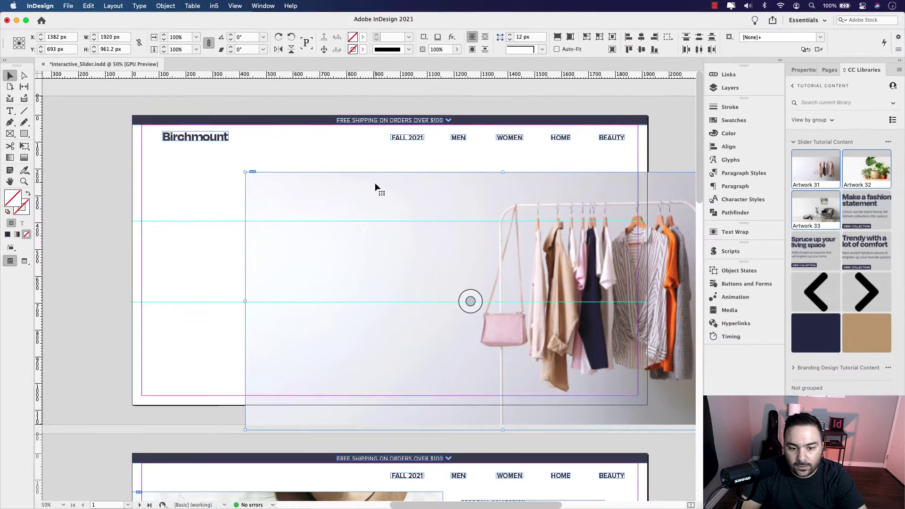
drag(340, 214, 245, 192)
drag(296, 172, 267, 165)
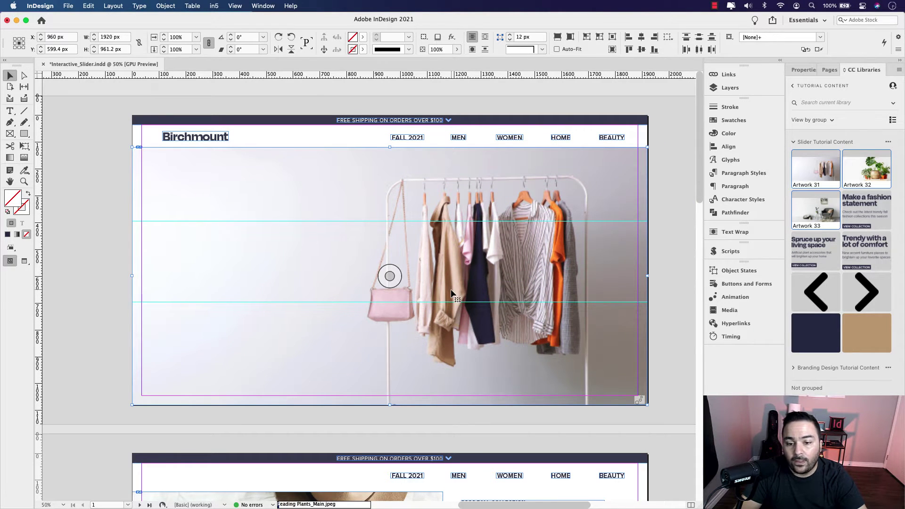
Step: Float the Layers list over the page and expand Layer 1 to list its objects
click(731, 89)
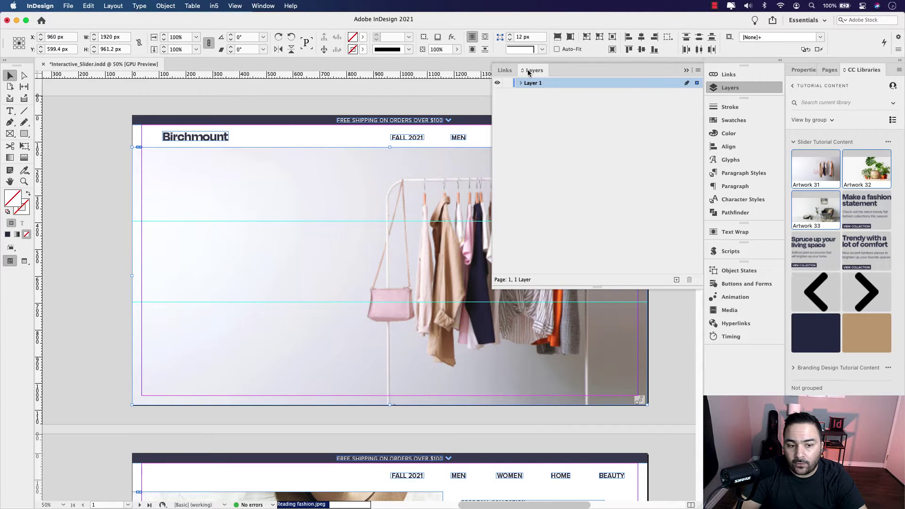
drag(123, 129, 96, 140)
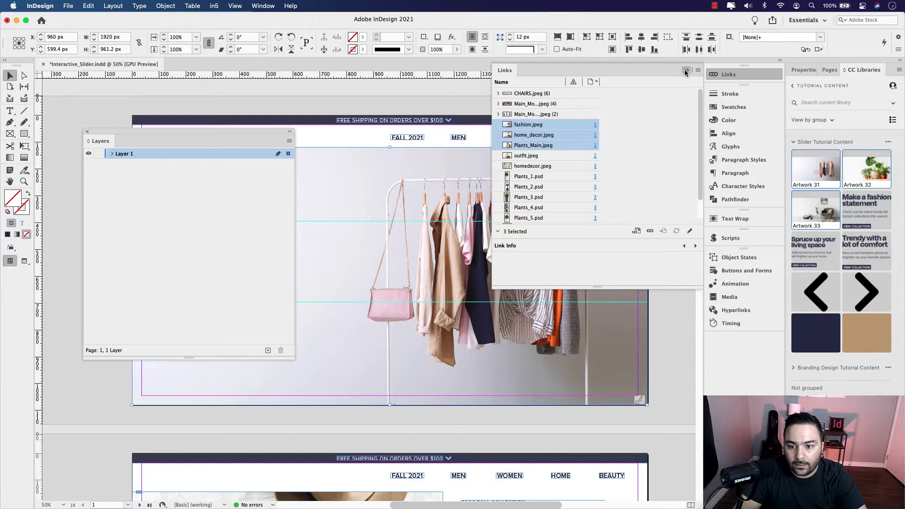
click(686, 71)
click(111, 154)
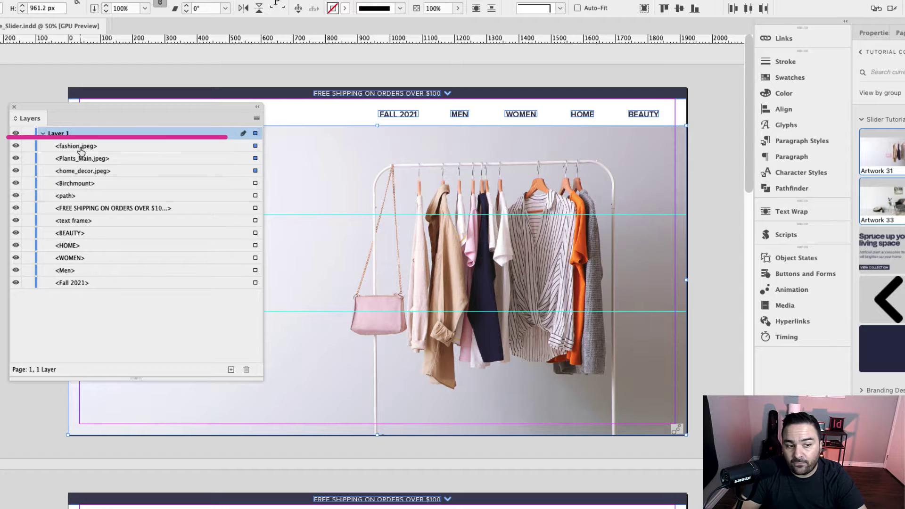
Step: Check the stacked fashion, Plants_Main and home_decor images by hiding all three and showing them again individually
click(70, 160)
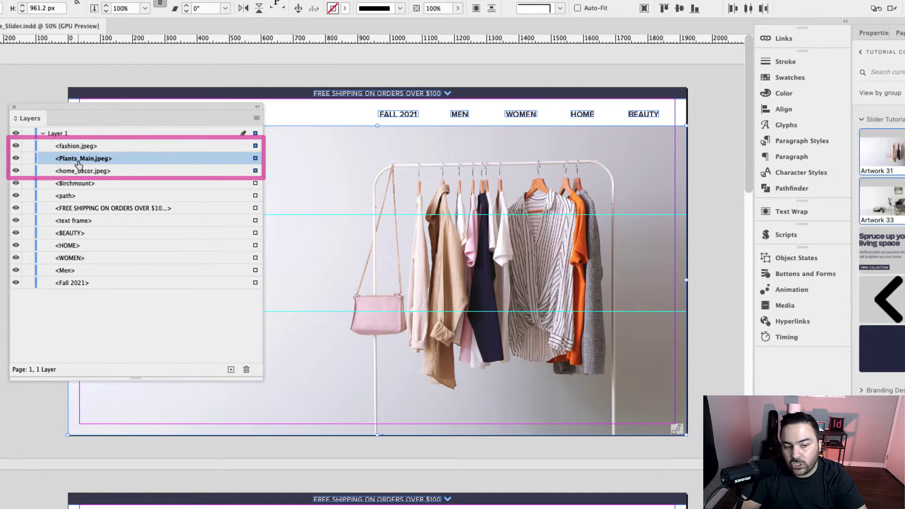
click(69, 171)
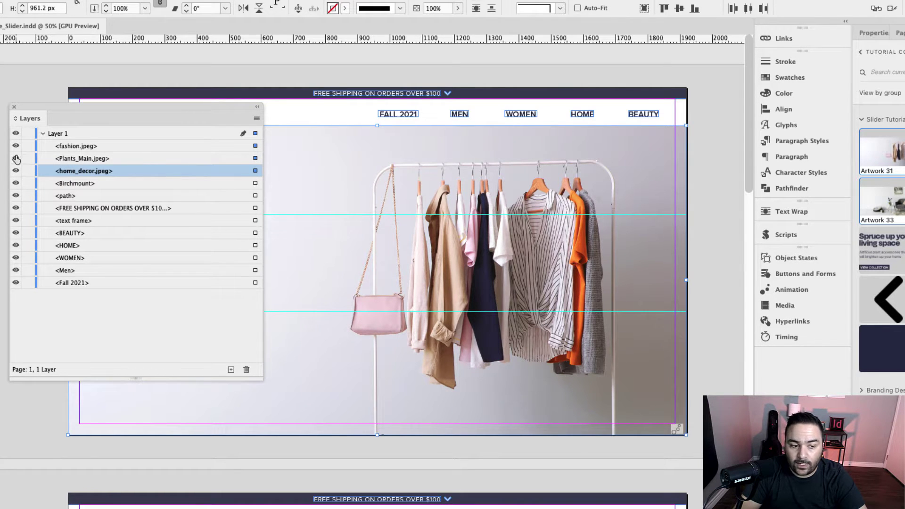
click(15, 170)
click(16, 147)
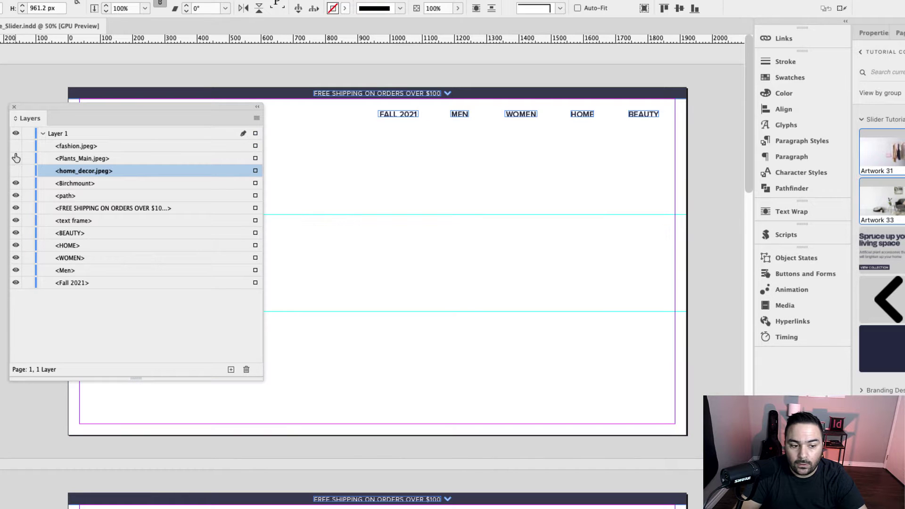
click(16, 158)
click(16, 171)
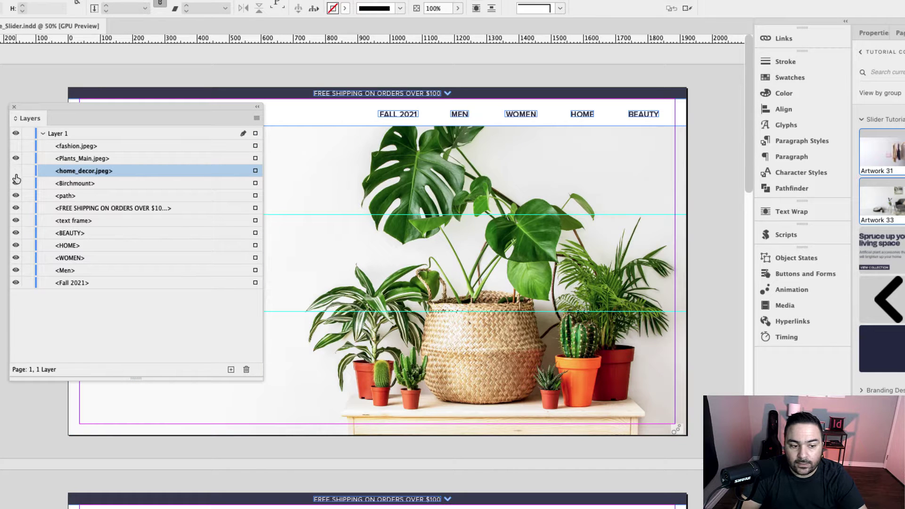
click(15, 159)
click(16, 160)
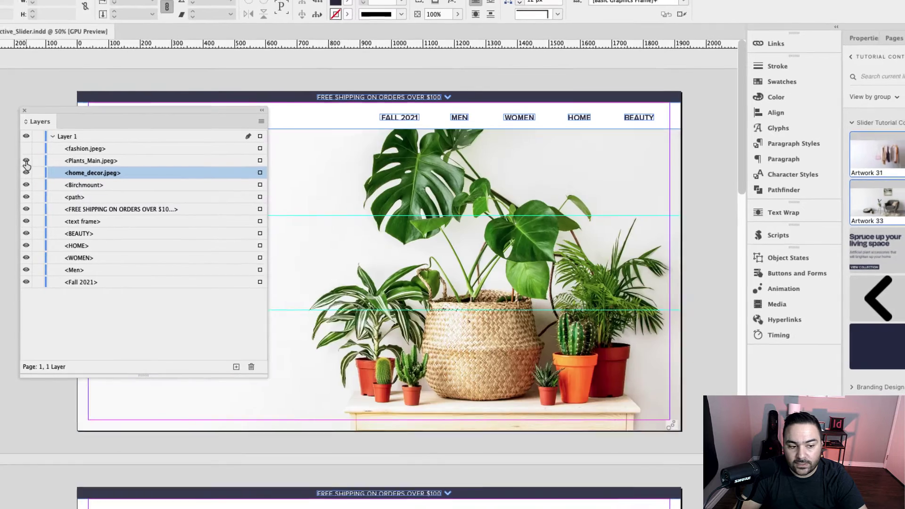
click(16, 146)
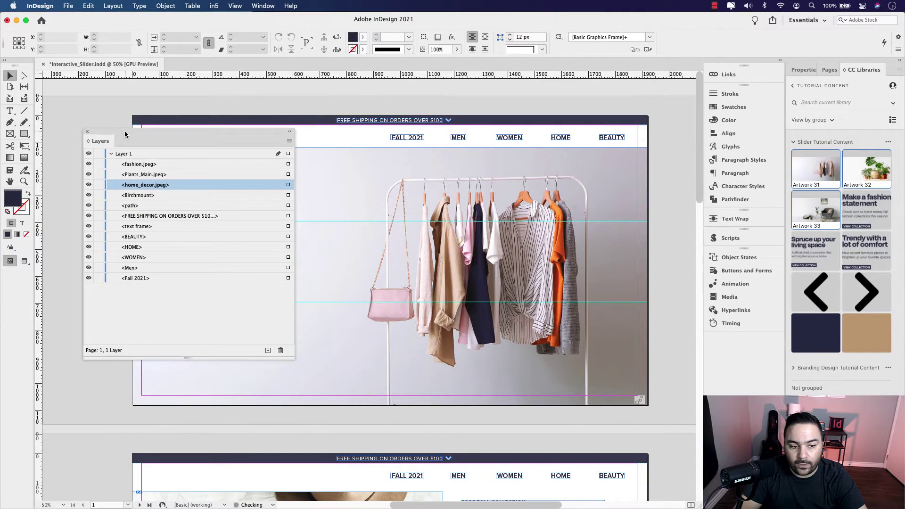
Step: Group Object States, Buttons and Forms, and Animation with the floating Layers window, and move the group over the right half of the page
drag(125, 134, 274, 153)
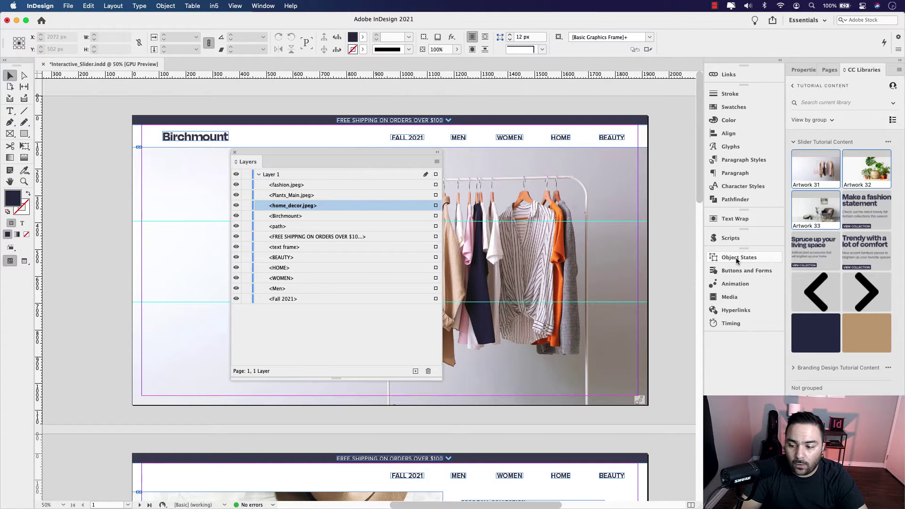
click(269, 7)
mouse_move(288, 139)
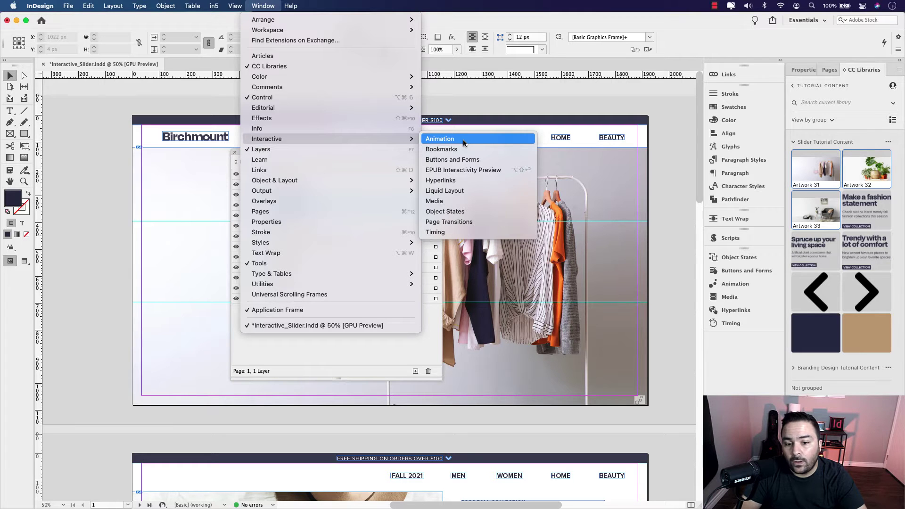
click(725, 260)
click(726, 260)
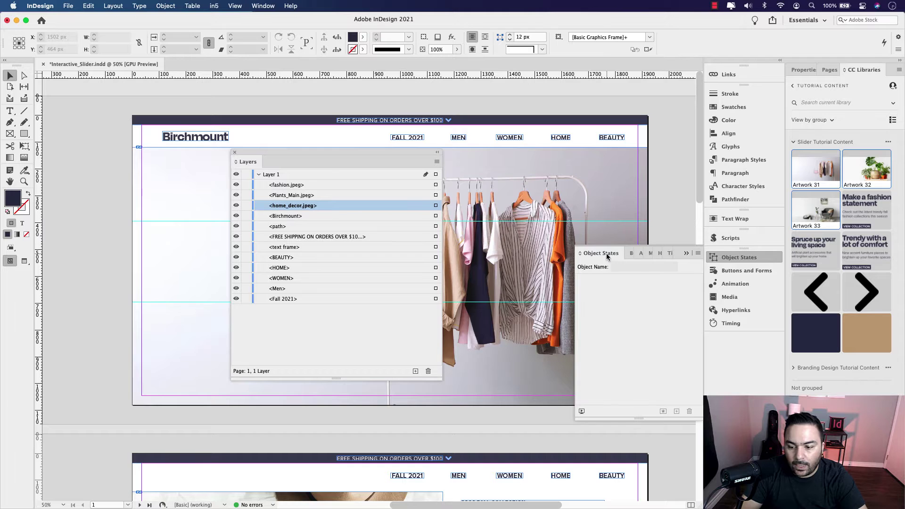
drag(606, 253, 298, 161)
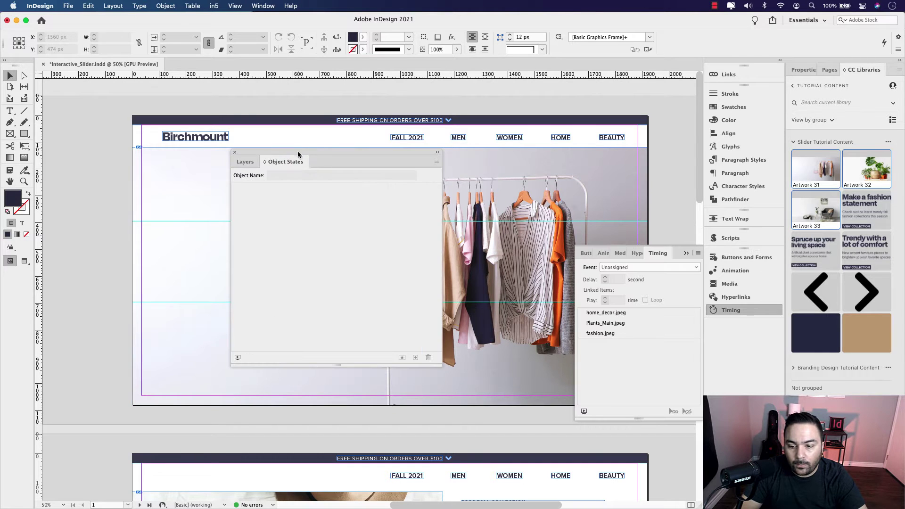
drag(588, 254, 340, 168)
drag(588, 253, 305, 163)
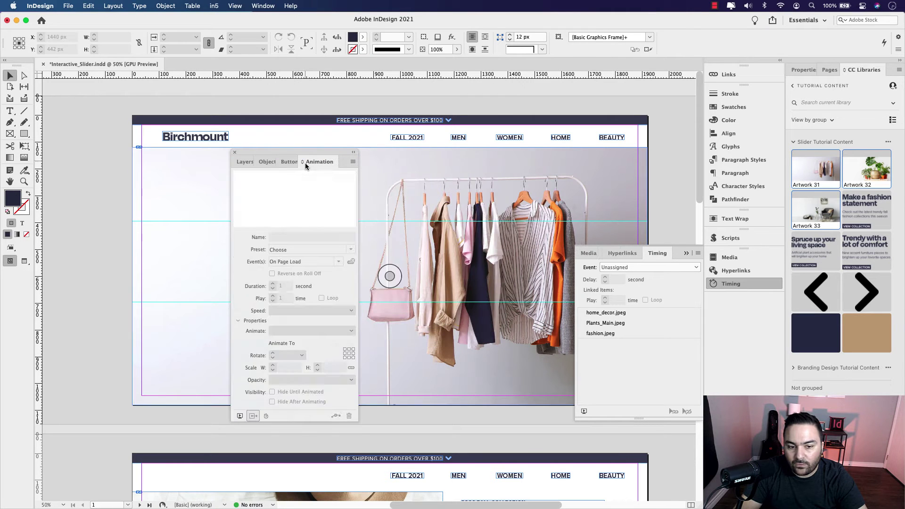
click(686, 254)
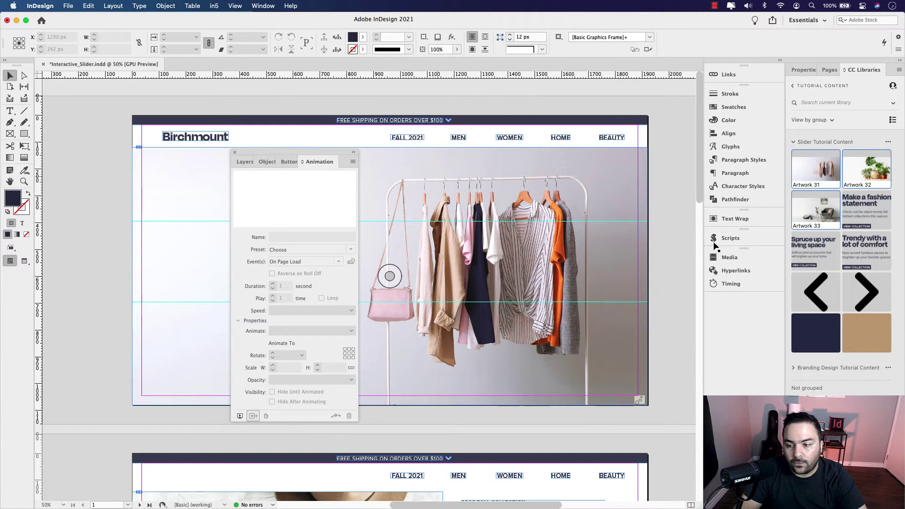
drag(290, 154, 458, 148)
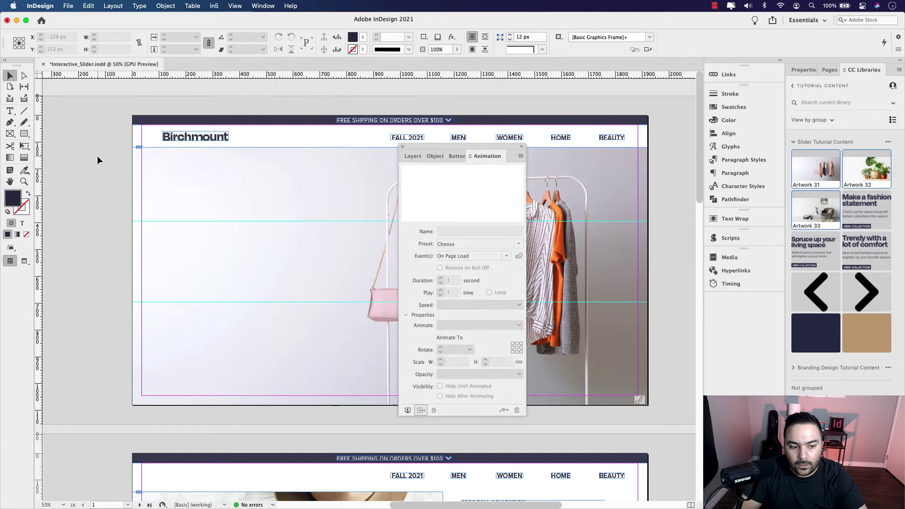
Step: Convert the three stacked images into one multi-state object and check each of its states, ending on State 1
drag(101, 161, 227, 196)
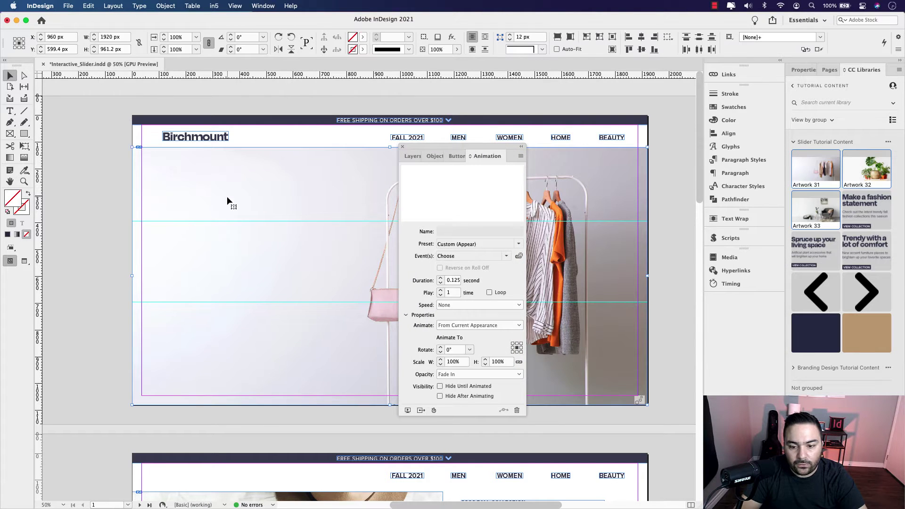
click(434, 158)
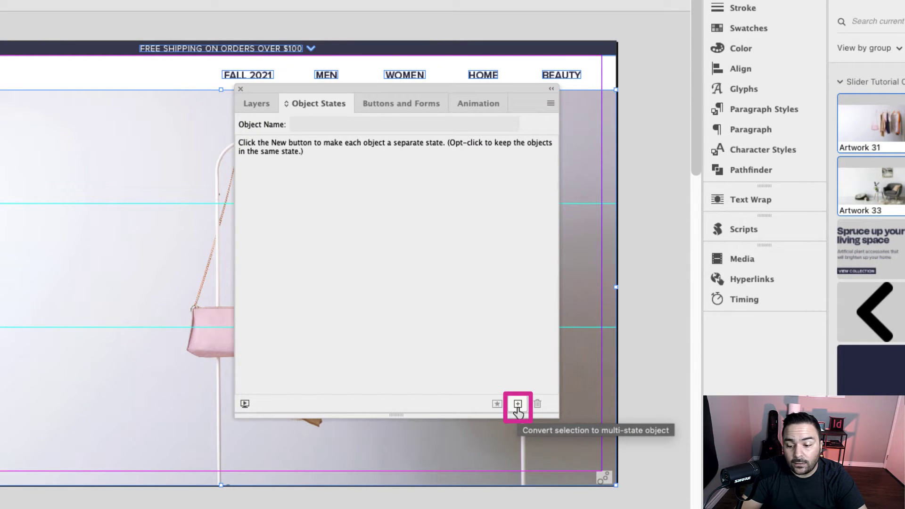
click(517, 405)
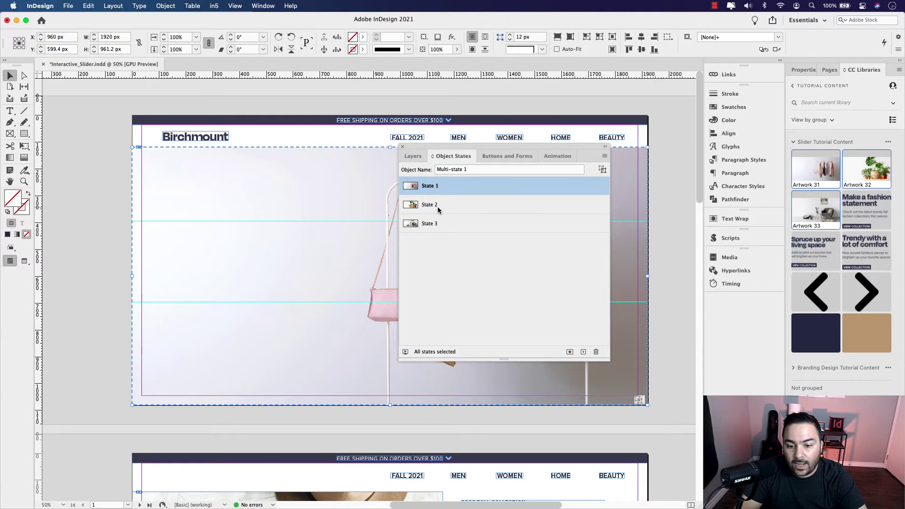
click(436, 208)
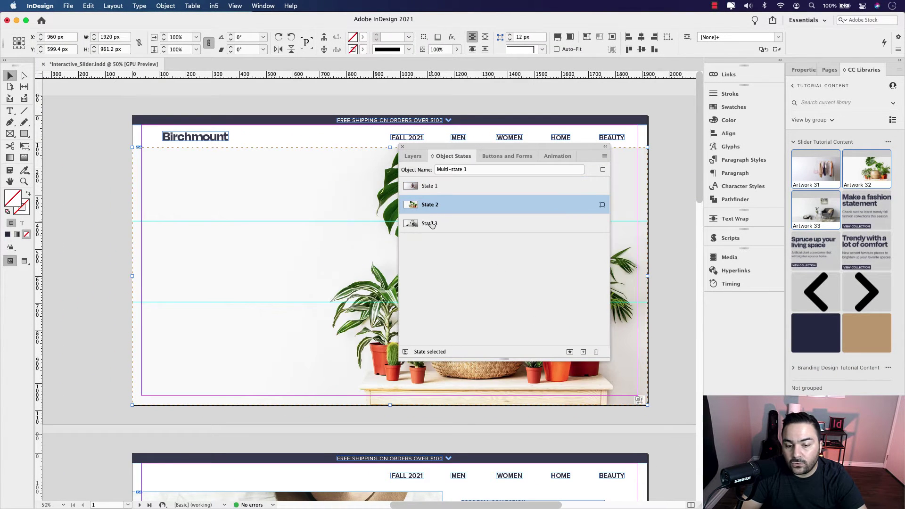
click(431, 225)
click(427, 186)
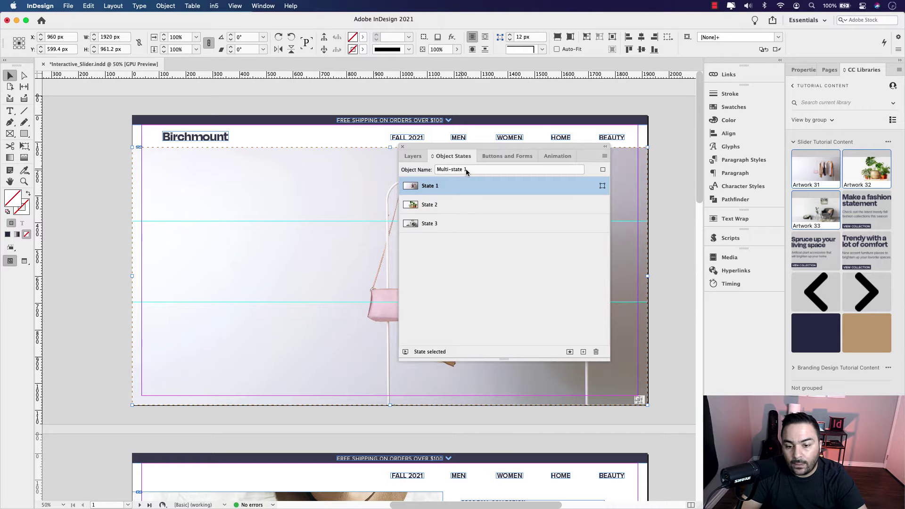
Step: Name the multi-state object "Main Images"
click(445, 170)
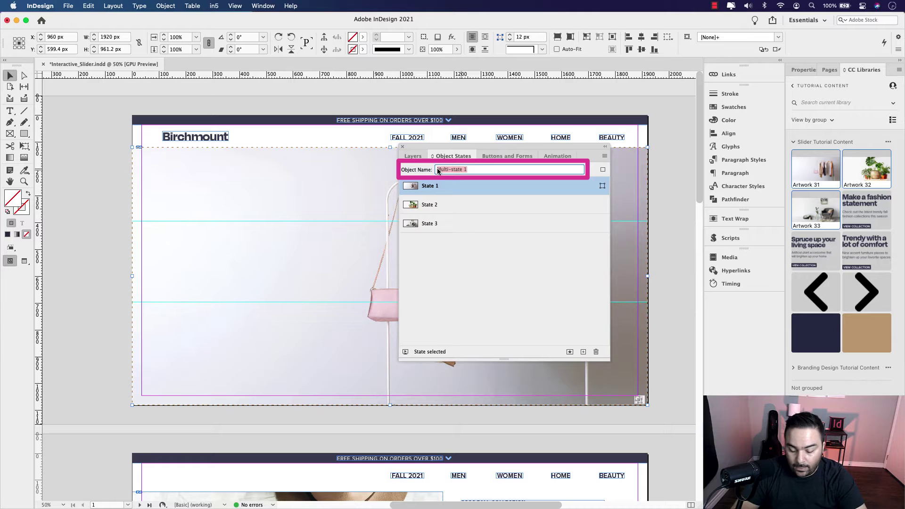
text(Main Pro)
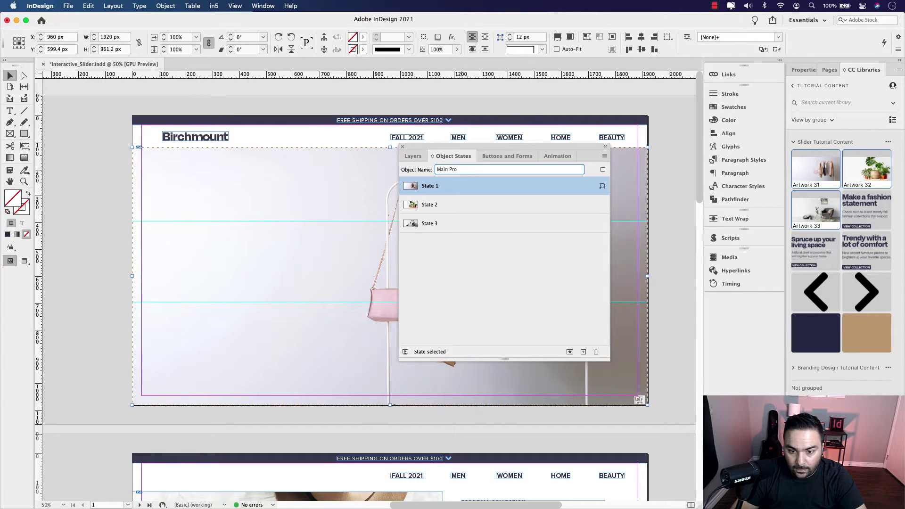
key(BackSpace)
key(BackSpace)
key(BackSpace)
text(Images)
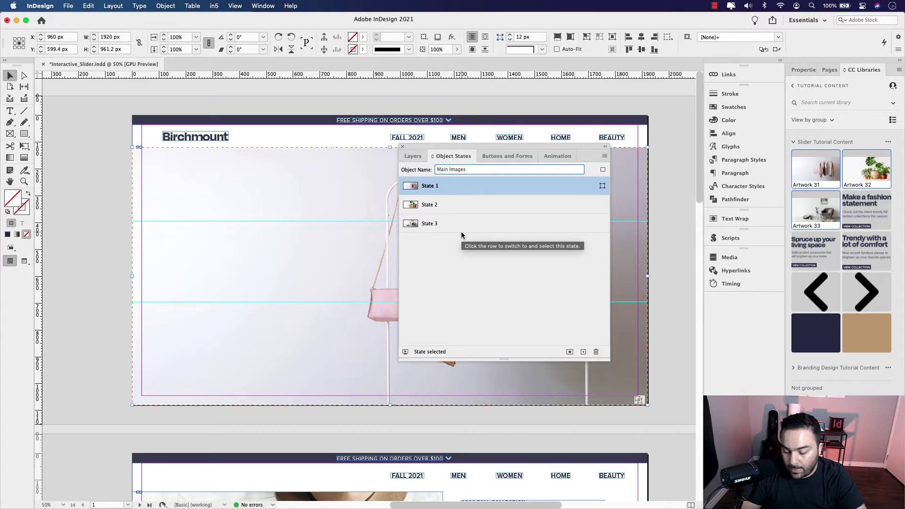
Step: Commit the object name and check all three Main Images states, ending on State 1
key(Return)
click(427, 212)
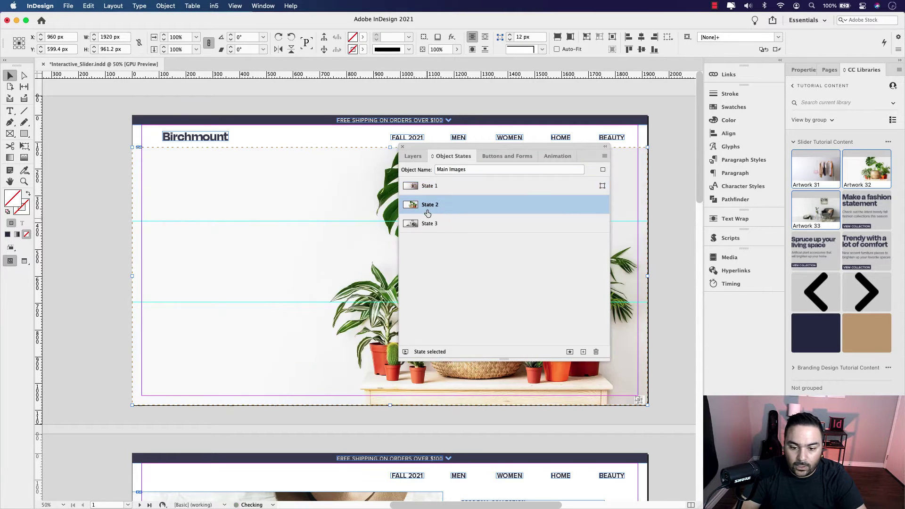
click(427, 225)
click(435, 191)
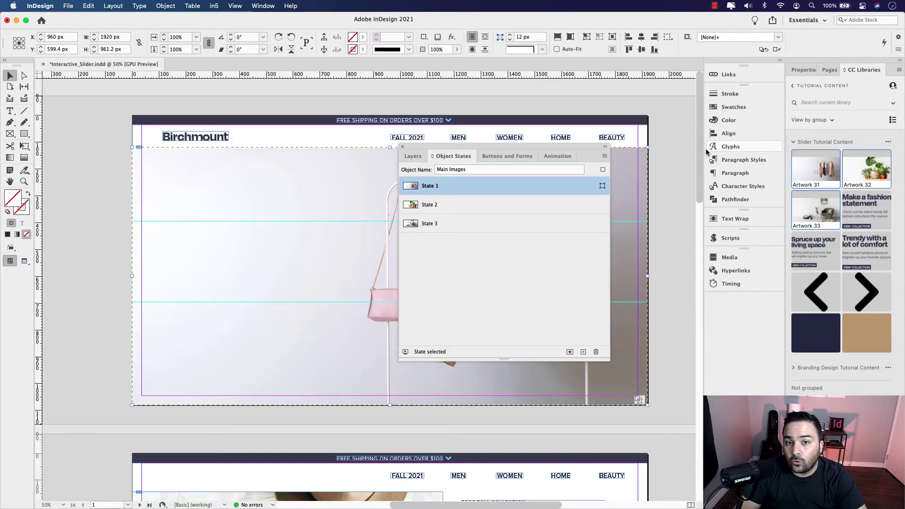
Step: Place the Fashion Headline, Home Gardening Headline and Home Decor Headline library items over the left edge of the first page
key(t)
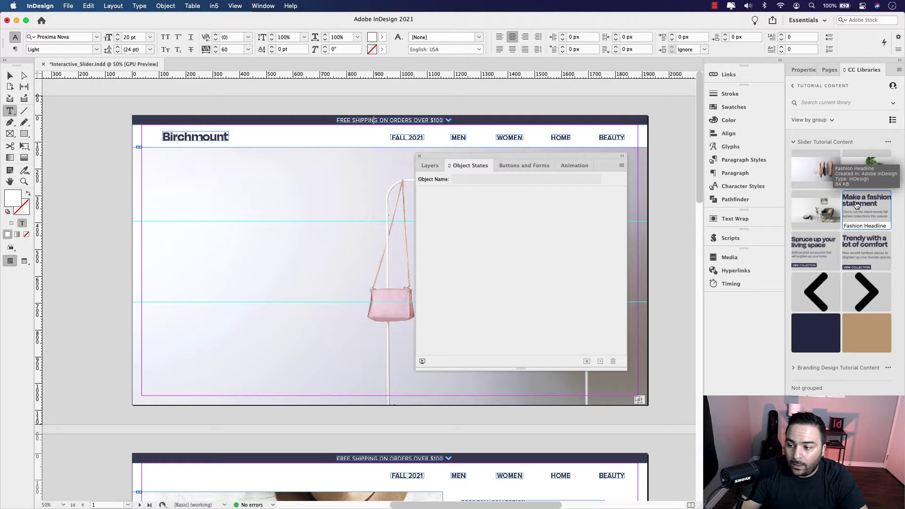
super+click(816, 251)
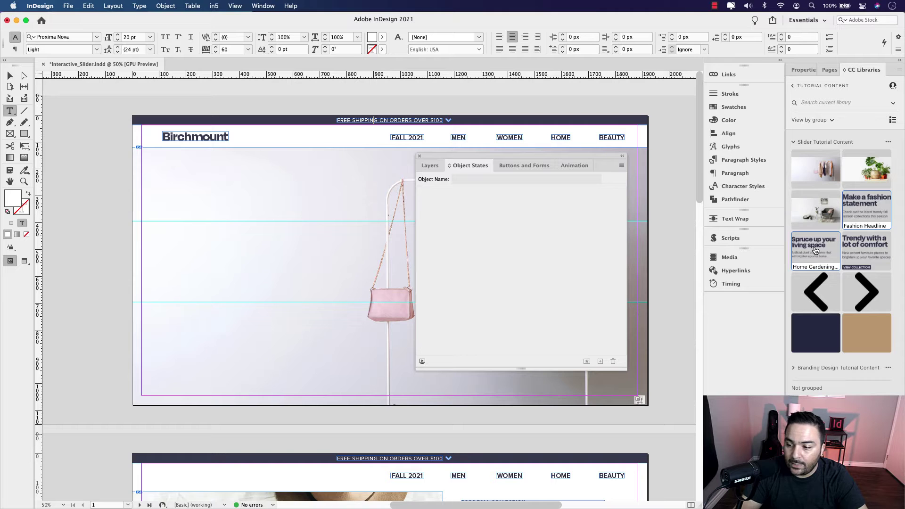
super+click(857, 250)
drag(857, 215, 100, 195)
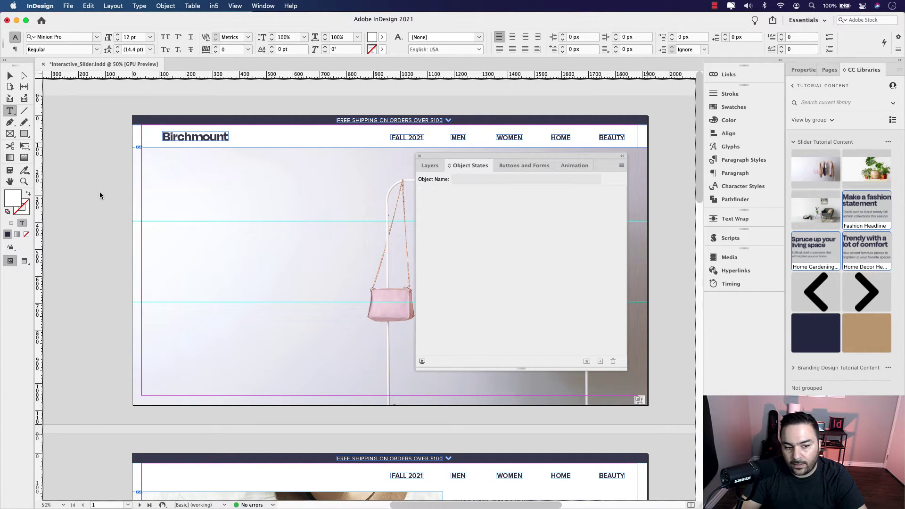
click(89, 156)
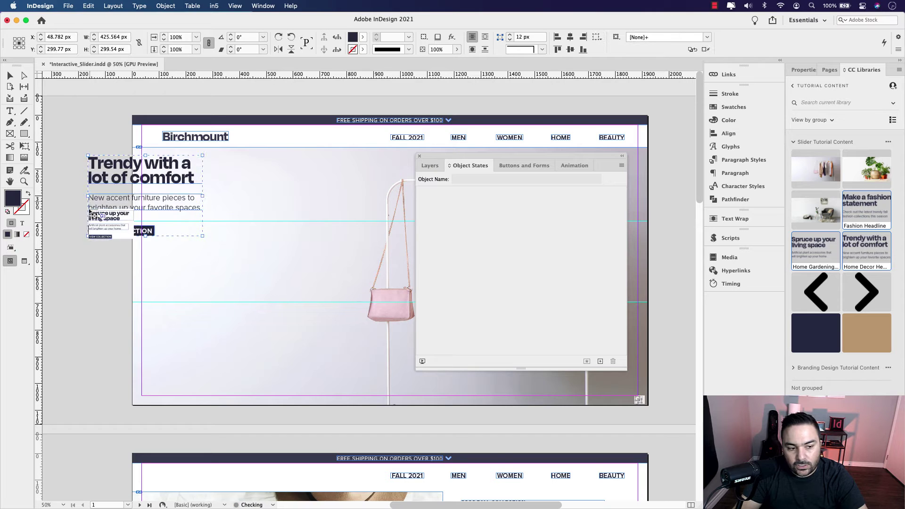
click(82, 259)
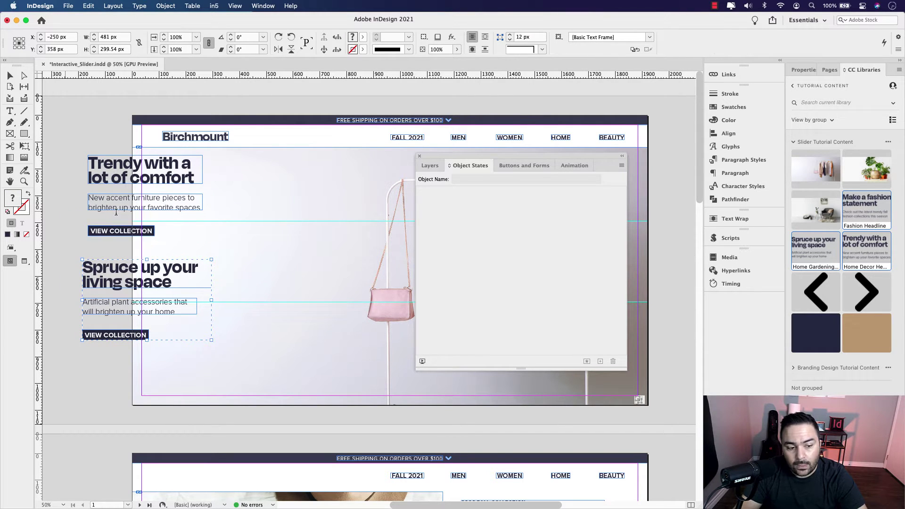
click(64, 212)
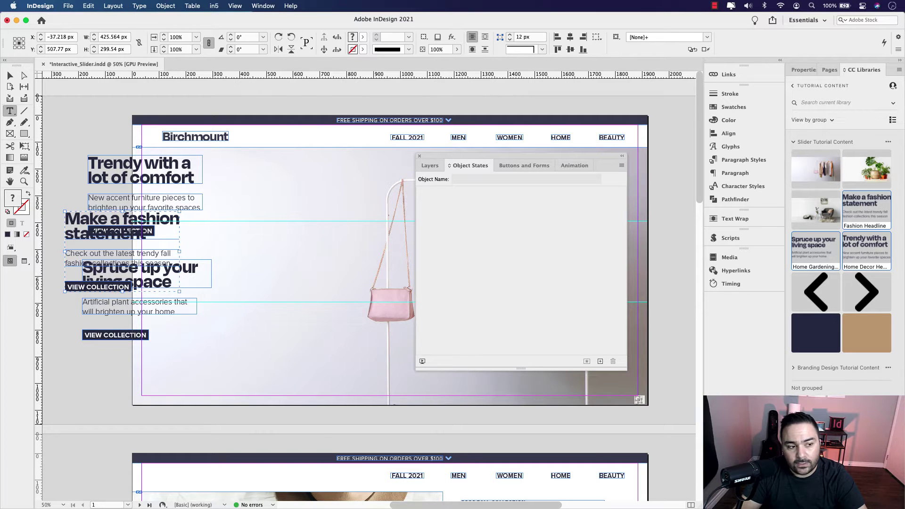
Step: Stack the three headline groups on each other by aligning their vertical centers and left edges
click(10, 76)
scroll(211, 244, left, 5)
scroll(211, 244, down, 2)
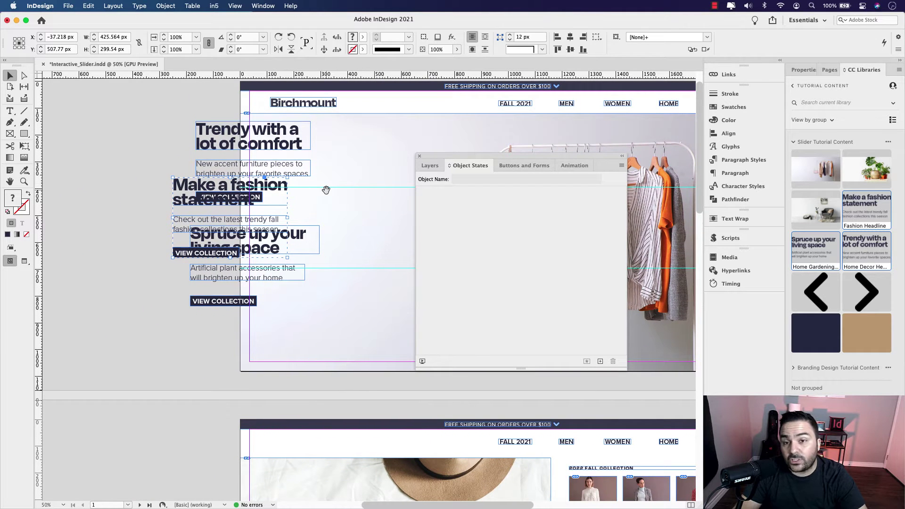
drag(178, 137, 230, 296)
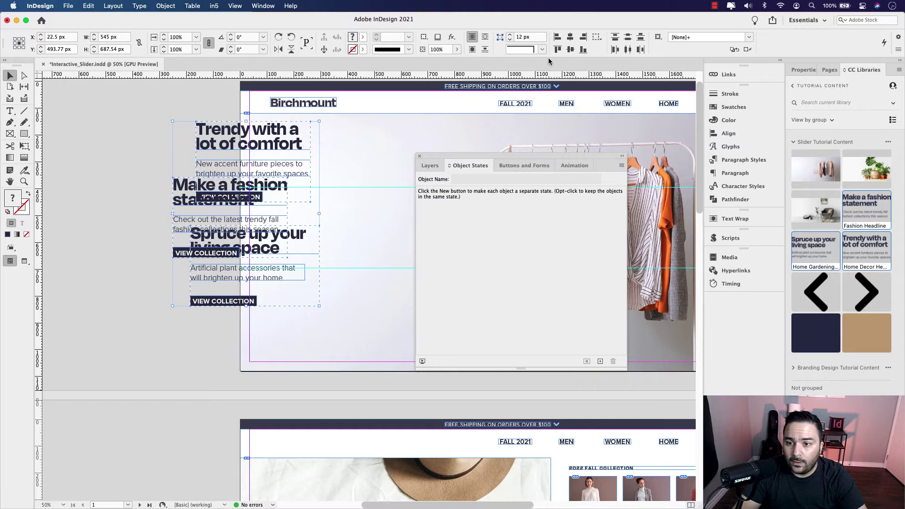
click(569, 37)
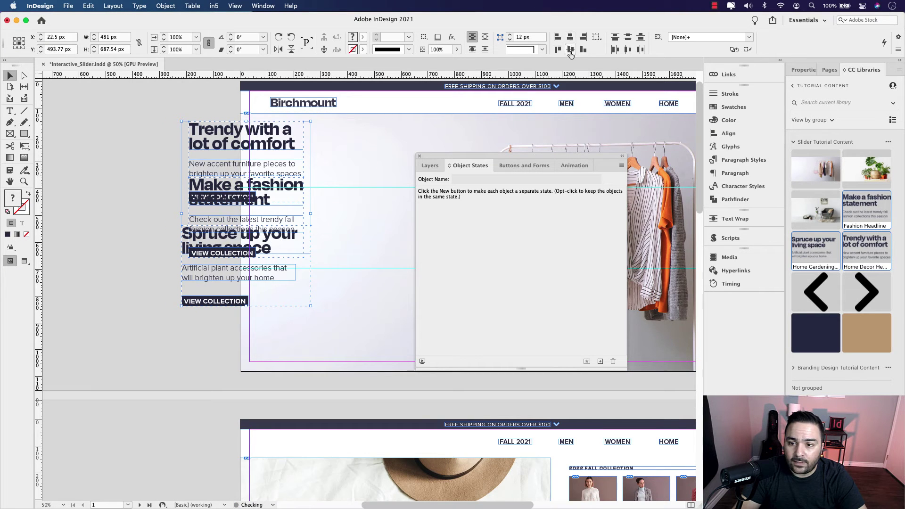
click(570, 49)
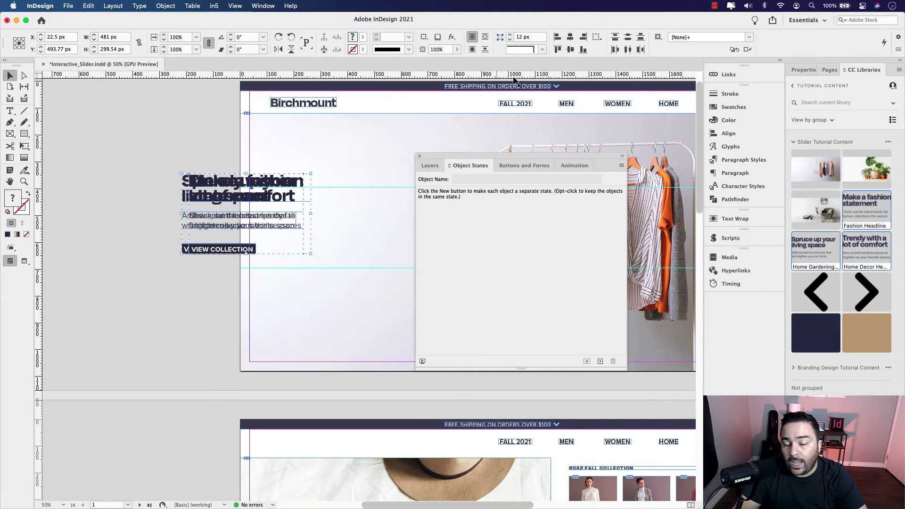
click(555, 38)
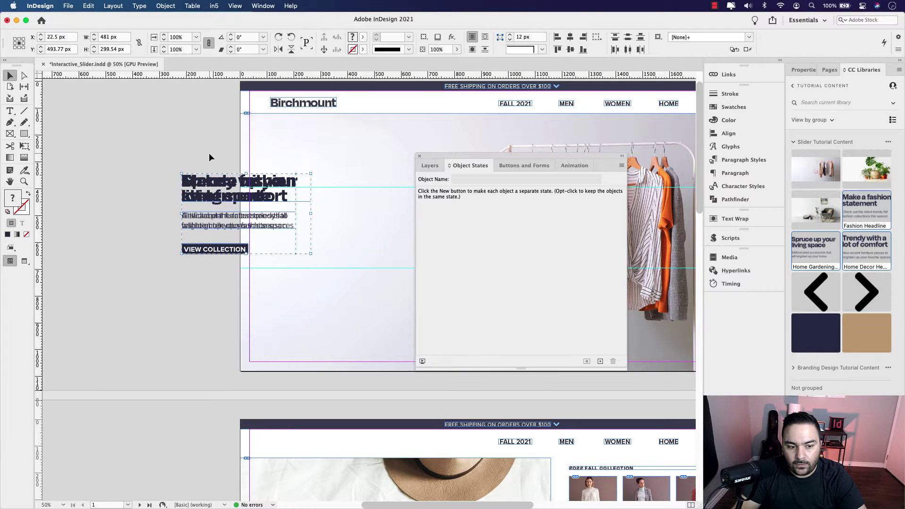
Step: Move the stacked headlines between the horizontal guides, centred at about X 496.5 px, Y 546 px, and add a vertical guide at their left edge
drag(204, 190, 298, 203)
drag(474, 156, 76, 151)
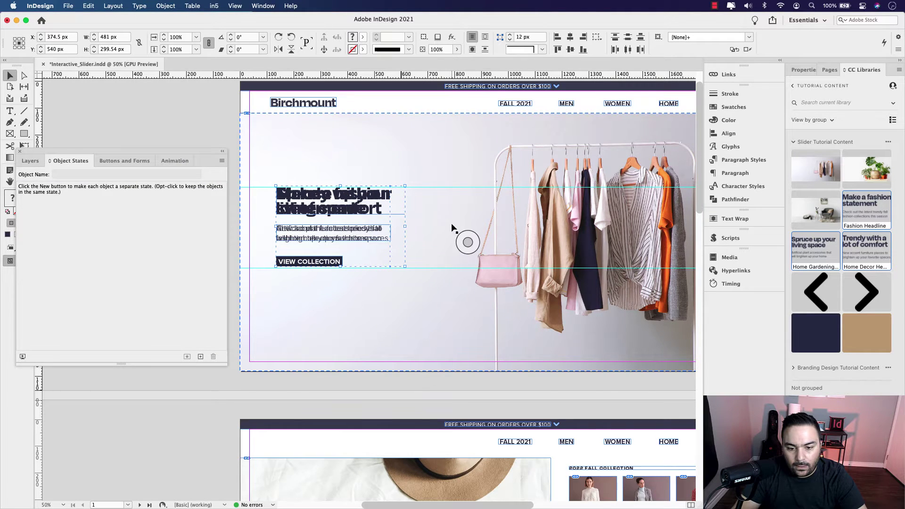
scroll(452, 225, up, 1)
scroll(452, 225, down, 1)
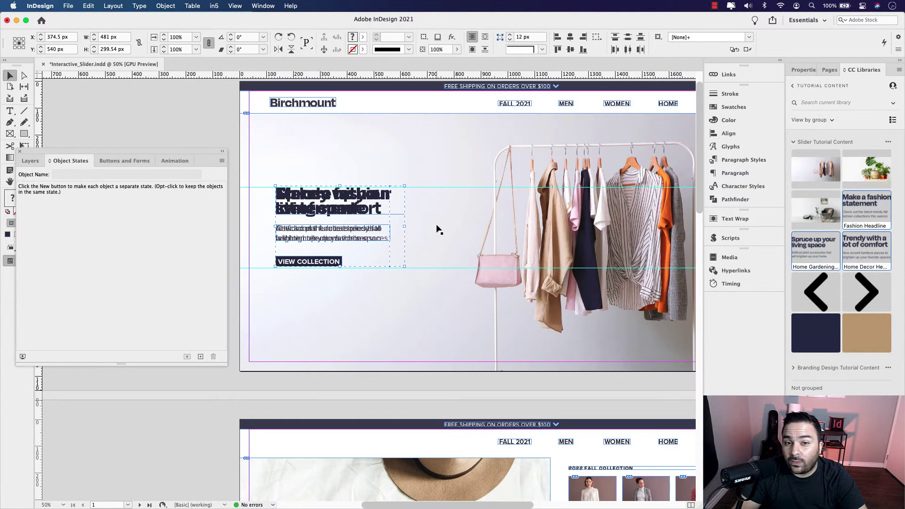
scroll(408, 236, right, 2)
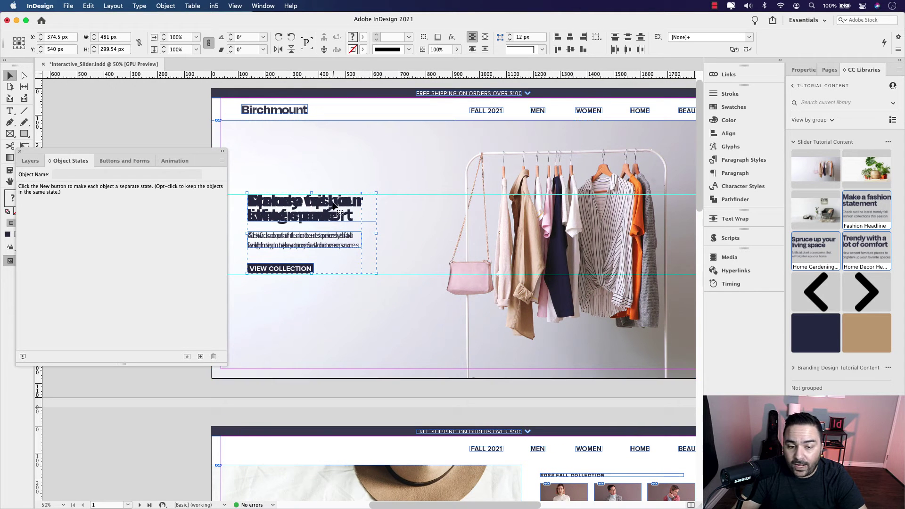
drag(339, 206, 367, 211)
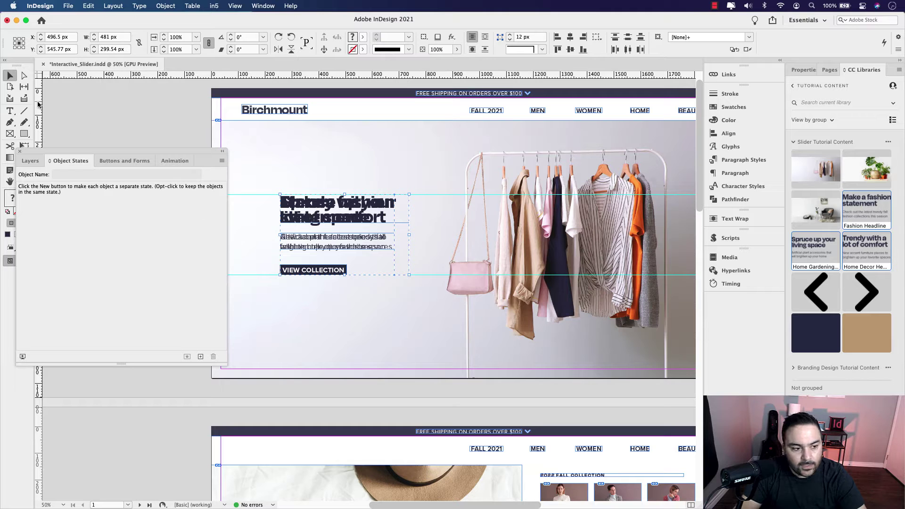
drag(39, 104, 279, 123)
scroll(297, 214, up, 2)
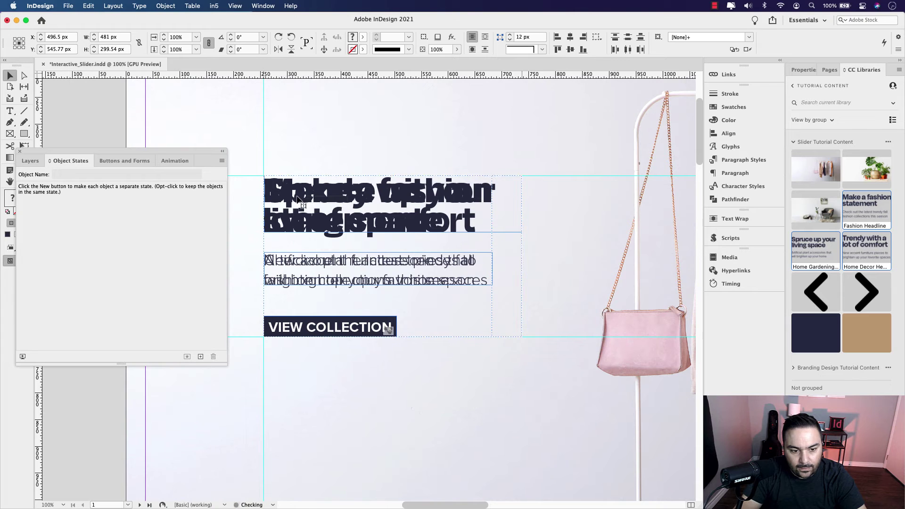
Step: Narrow the floating Object States panel group and move it clear of the headlines, over the hanging clothes
drag(227, 220, 124, 221)
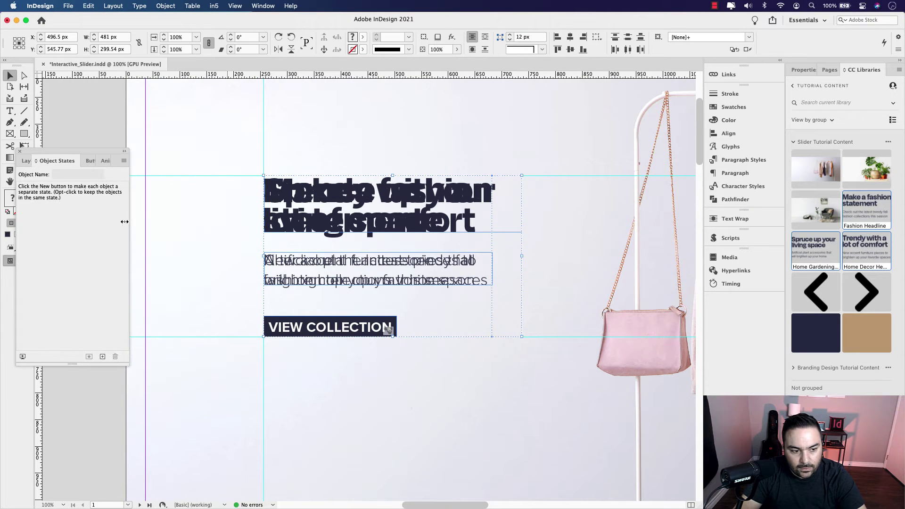
drag(88, 152, 649, 161)
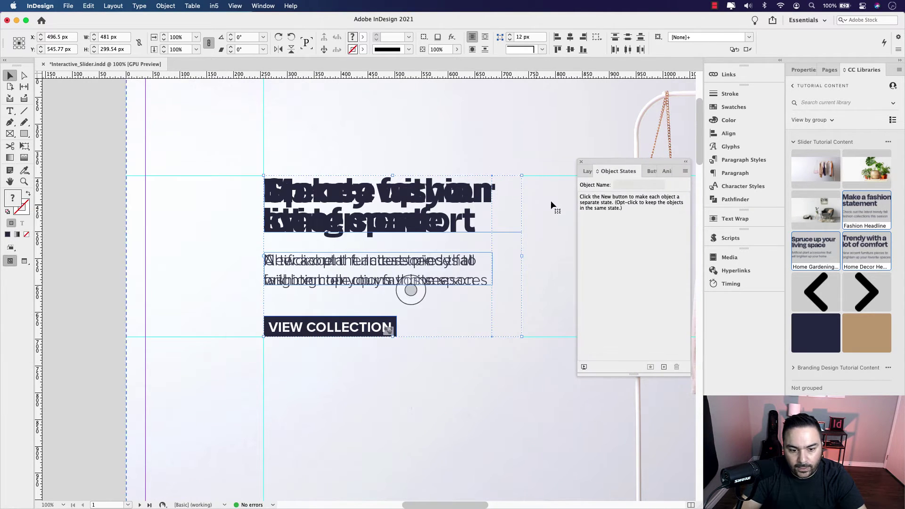
key(super+minus)
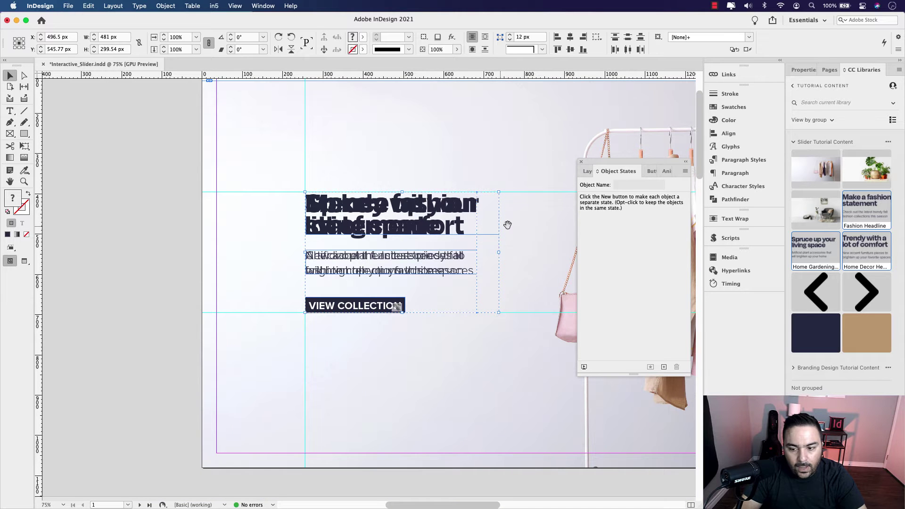
drag(507, 225, 498, 226)
Step: Rename the Home Gardening Headline layer item as "Plants Headline"
click(590, 172)
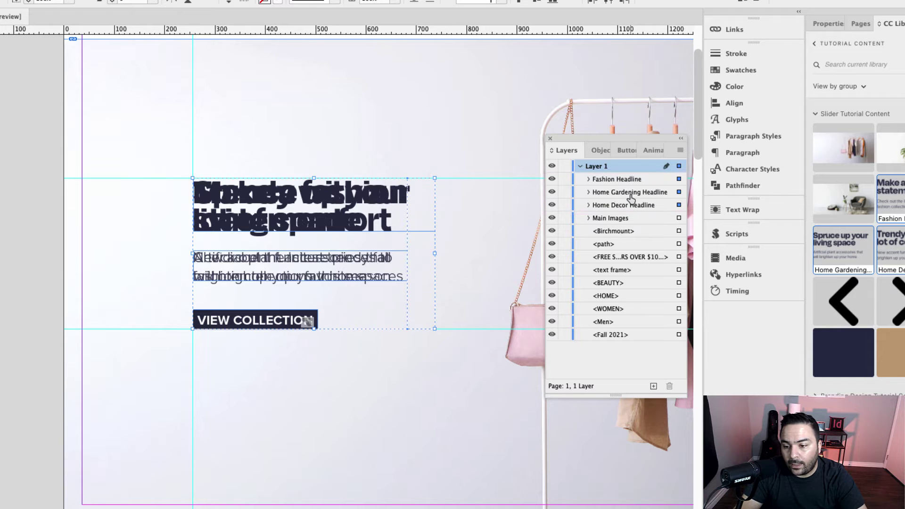
click(626, 194)
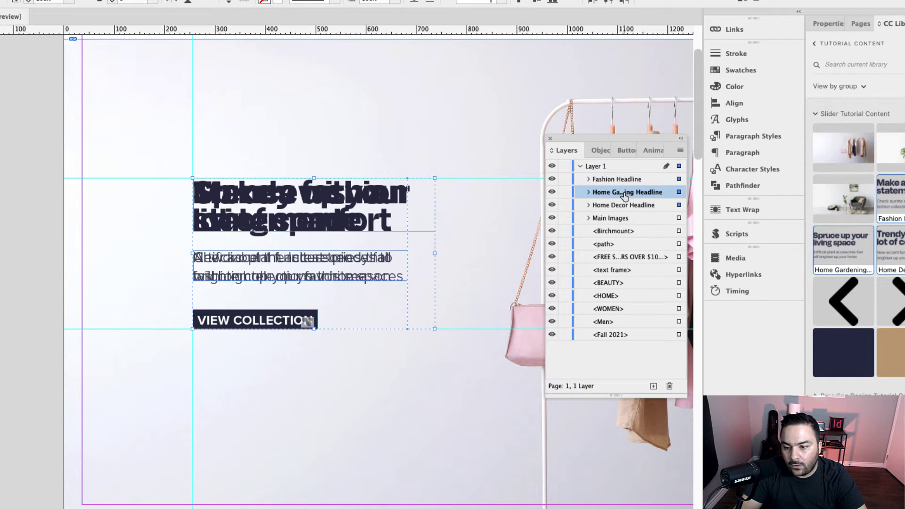
double_click(618, 193)
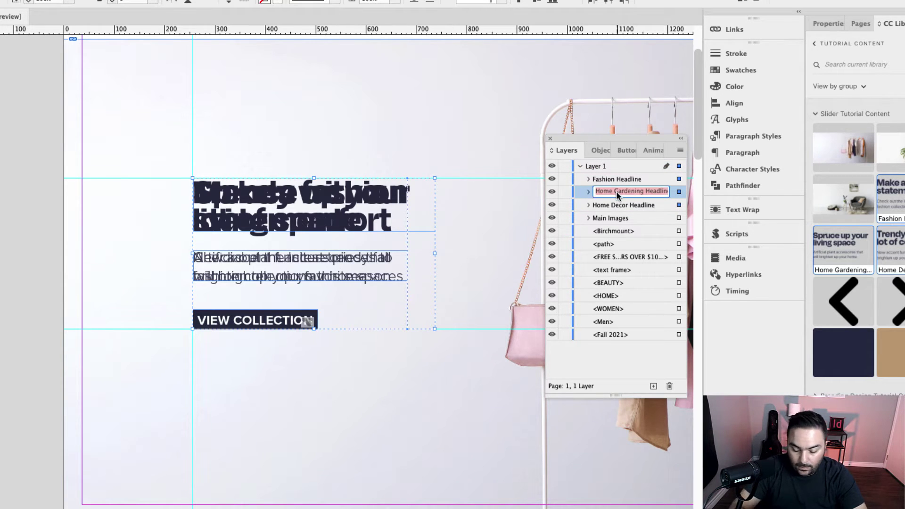
text(Plants Headline)
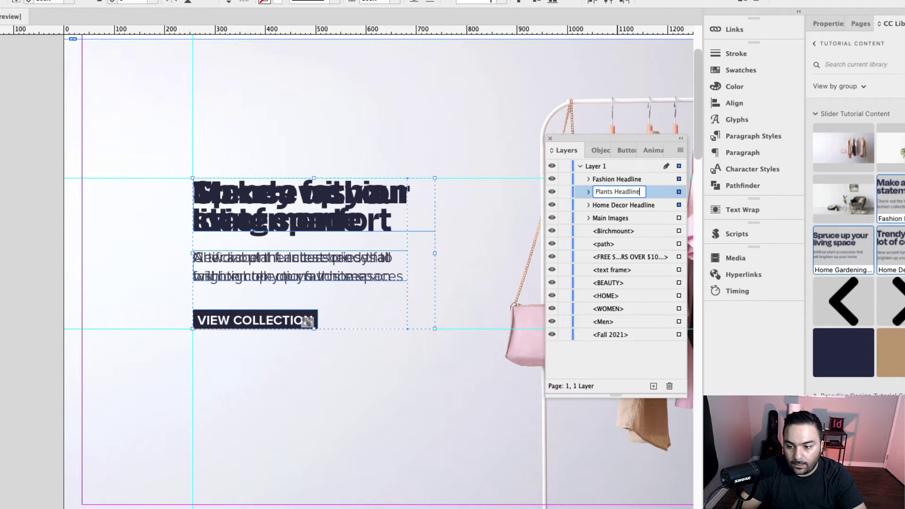
key(Return)
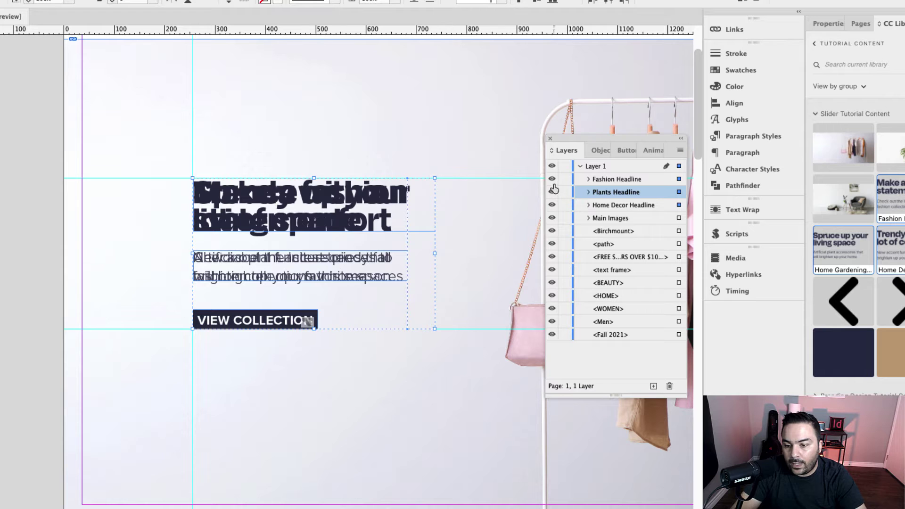
Step: Check the stacked headlines by hiding Fashion Headline and Plants Headline and showing them again one by one
click(552, 192)
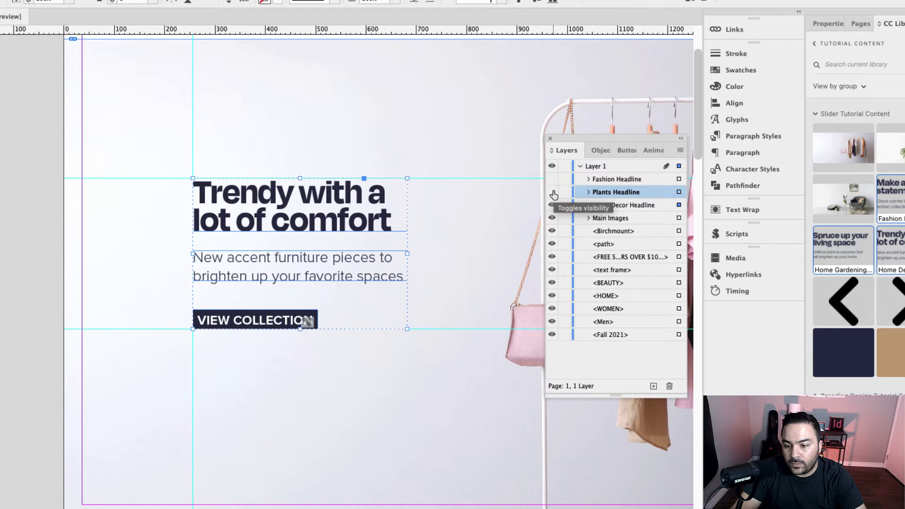
click(553, 192)
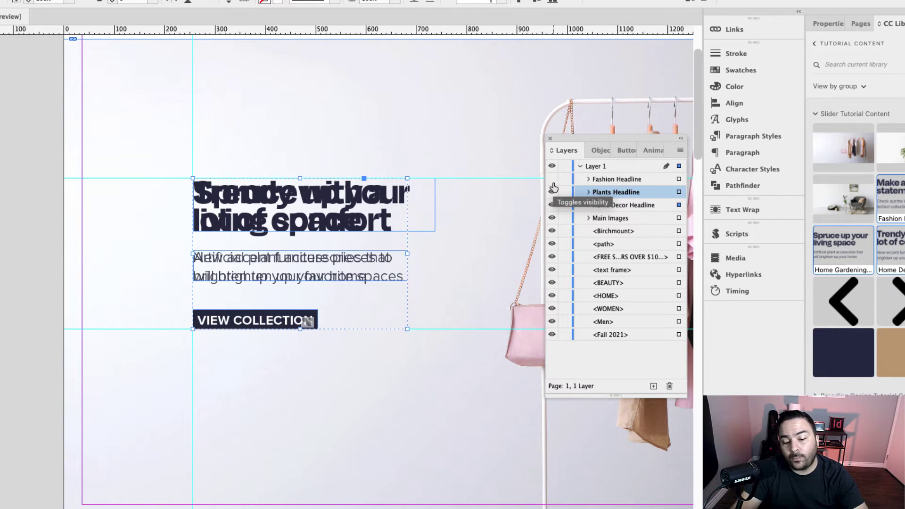
click(553, 181)
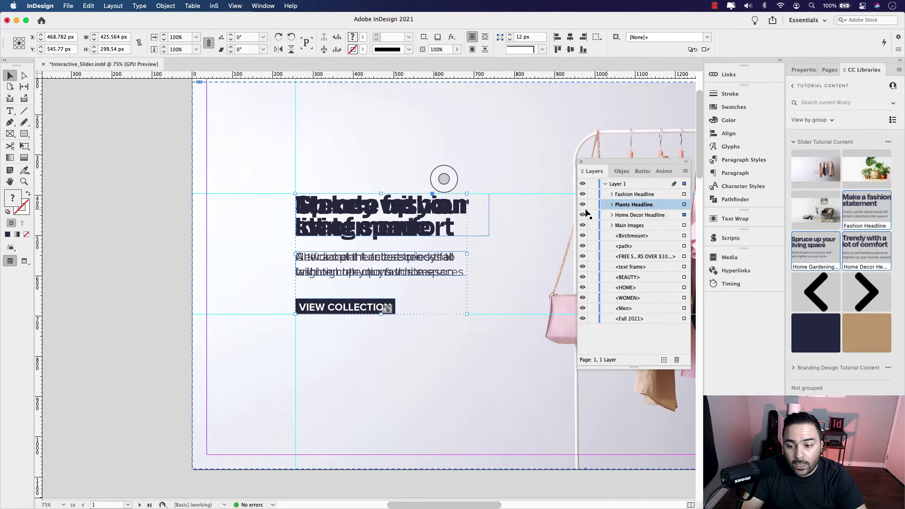
Step: Convert the Fashion, Plants and Home Decor headline groups into one multi-state object
shift+click(684, 194)
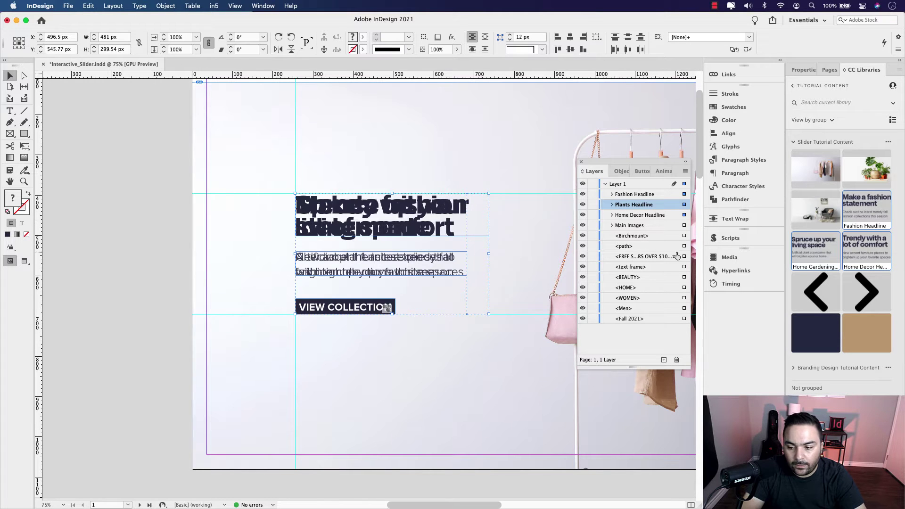
click(623, 172)
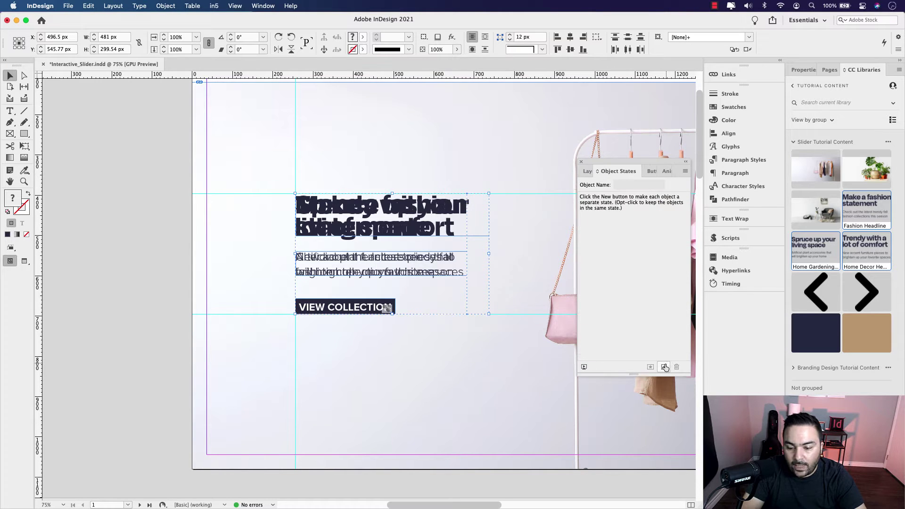
click(664, 367)
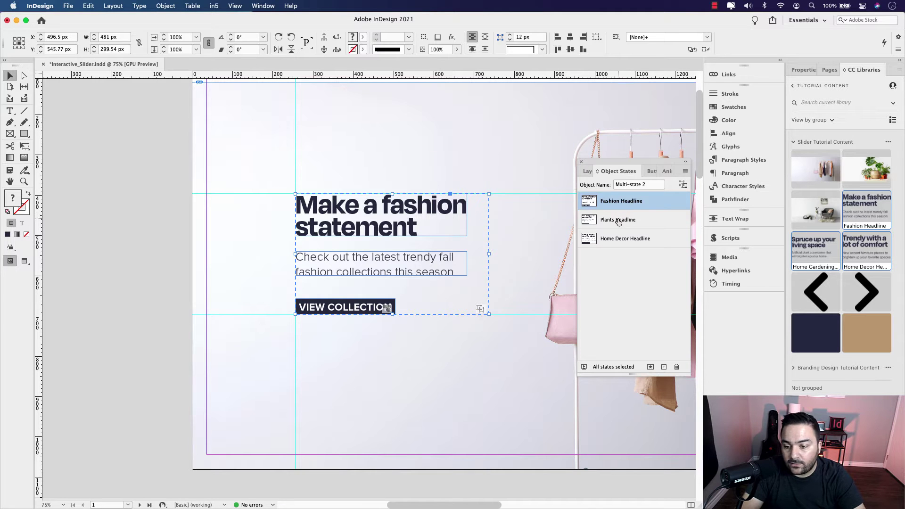
Step: Preview the Plants Headline state together with State 2 of the Main Images object
drag(509, 252, 315, 253)
click(624, 222)
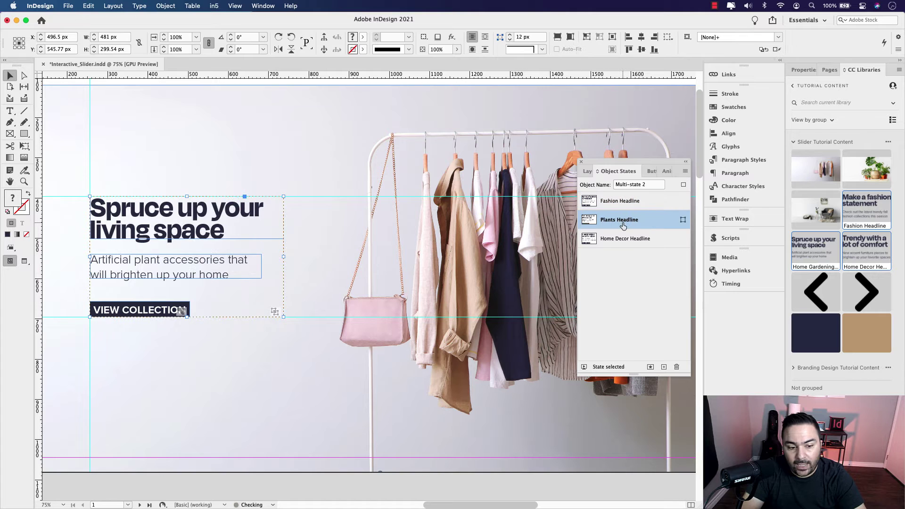
click(535, 187)
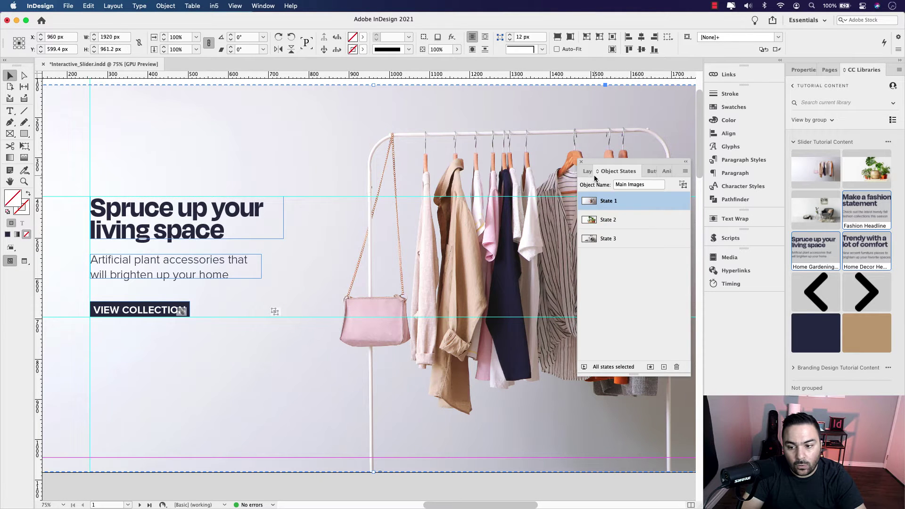
click(604, 221)
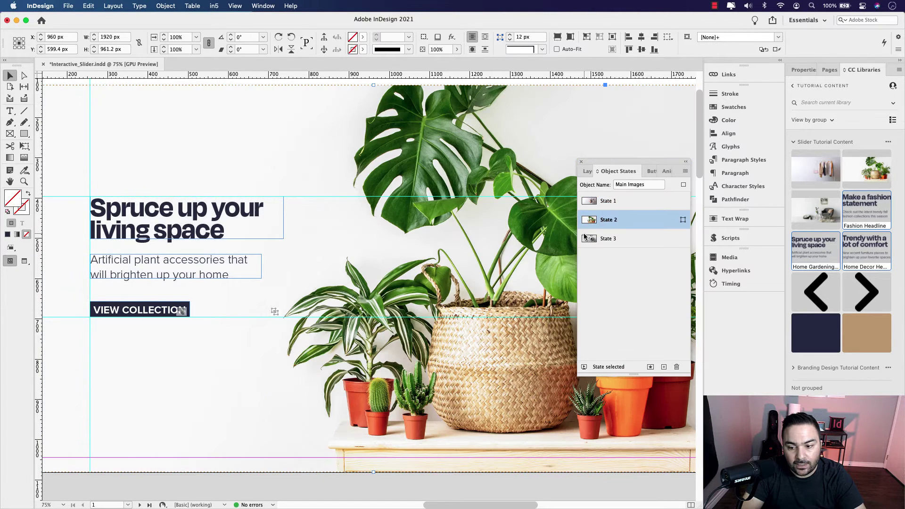
Step: Check State 3 of Main Images, return it to State 1, and show the Fashion Headline state of the headline object
click(610, 239)
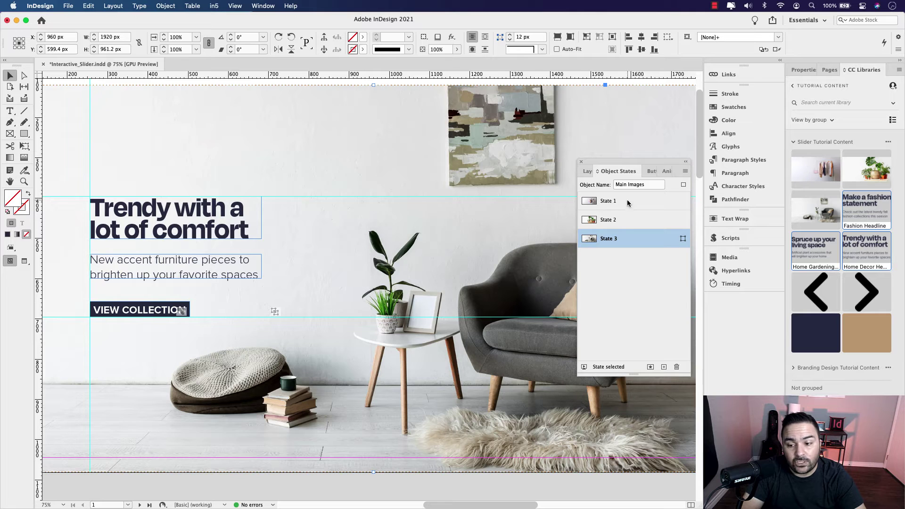
click(609, 204)
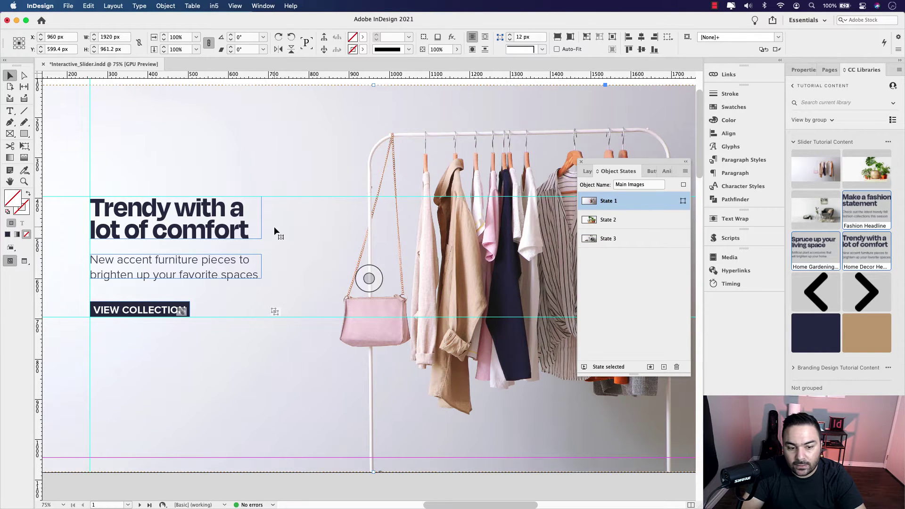
click(201, 227)
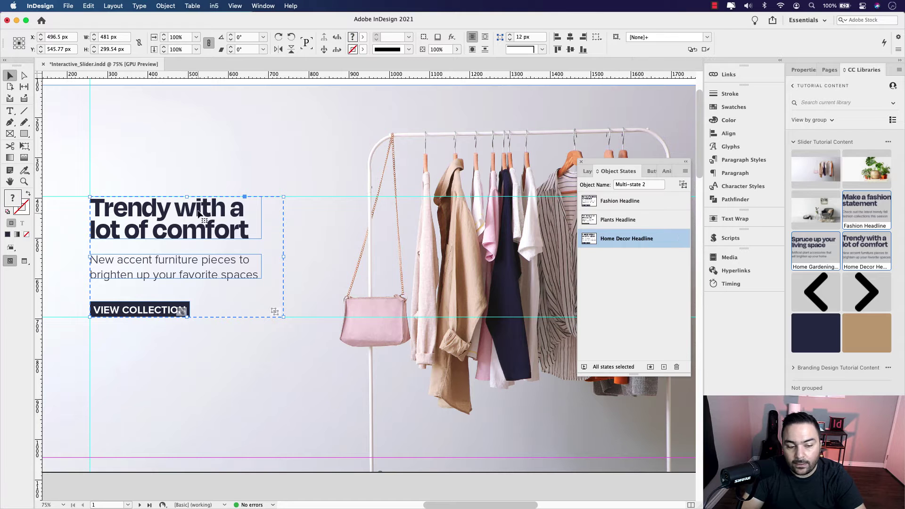
click(626, 203)
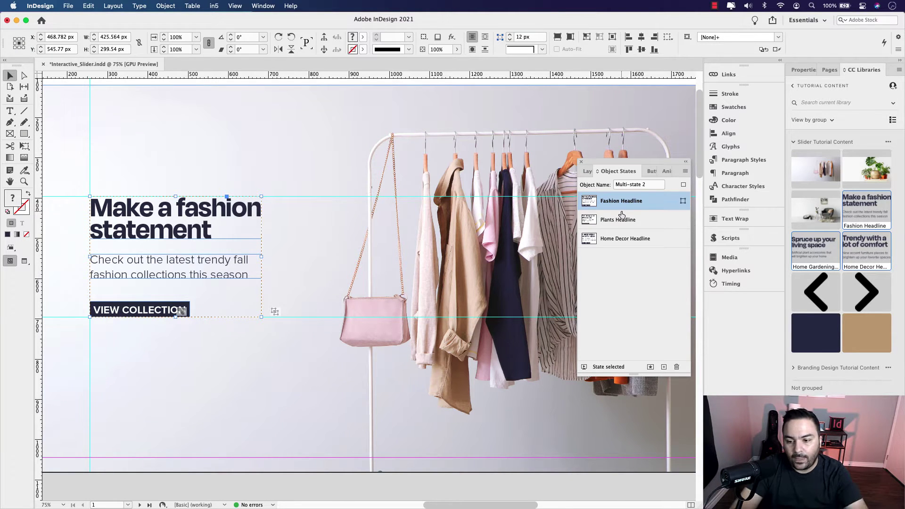
Step: Name the headline multi-state object "Product Headlines"
click(615, 184)
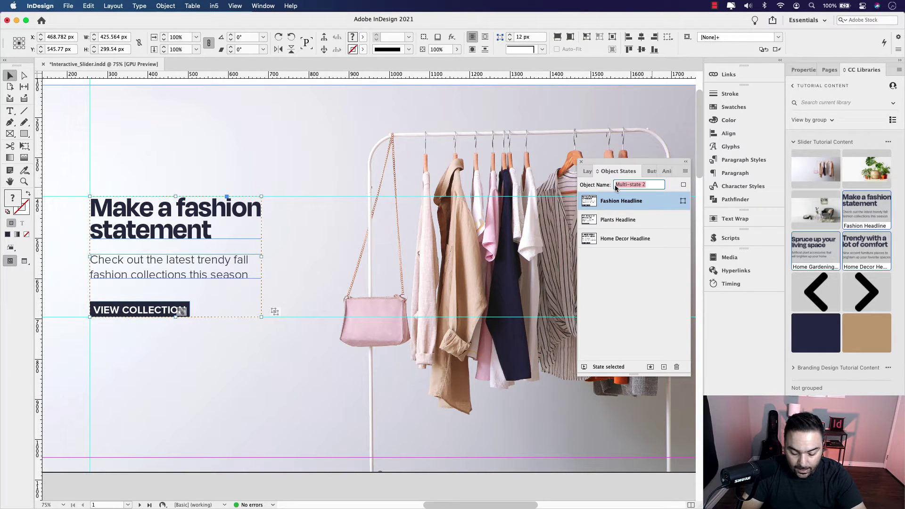
text(Product)
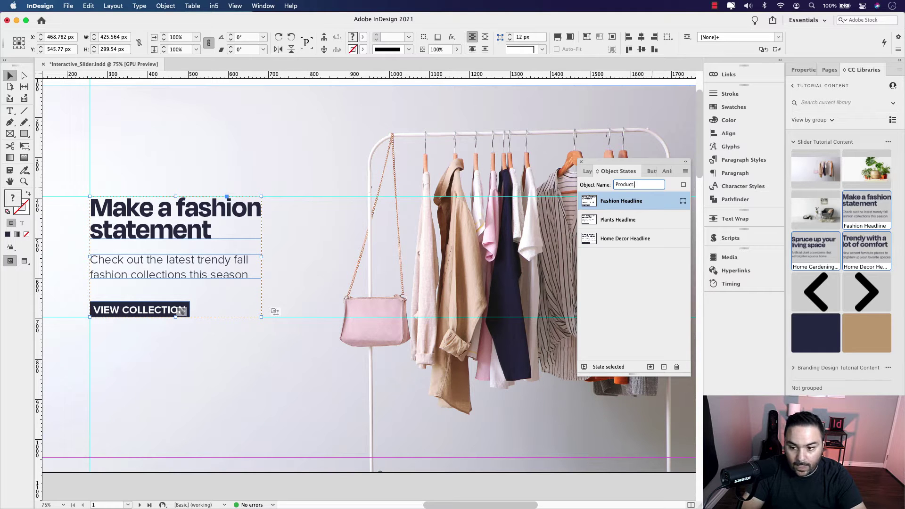
text( Headlines)
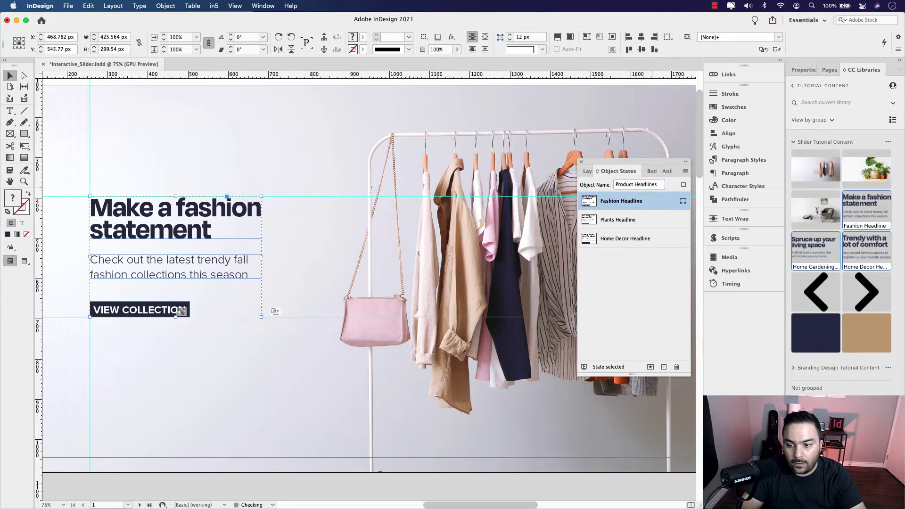
click(369, 278)
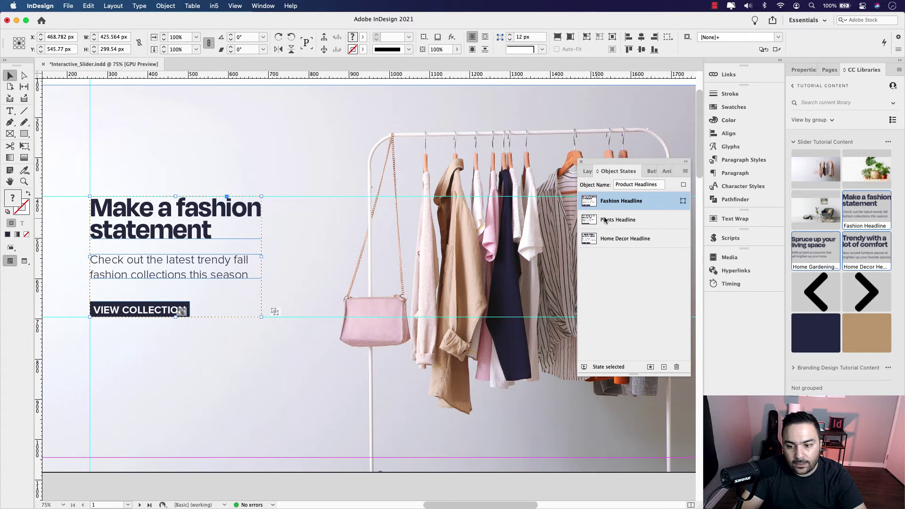
Step: Replace the word Product in the headline multi-state object's name so it reads "Section Headlines"
double_click(623, 184)
text(Section H)
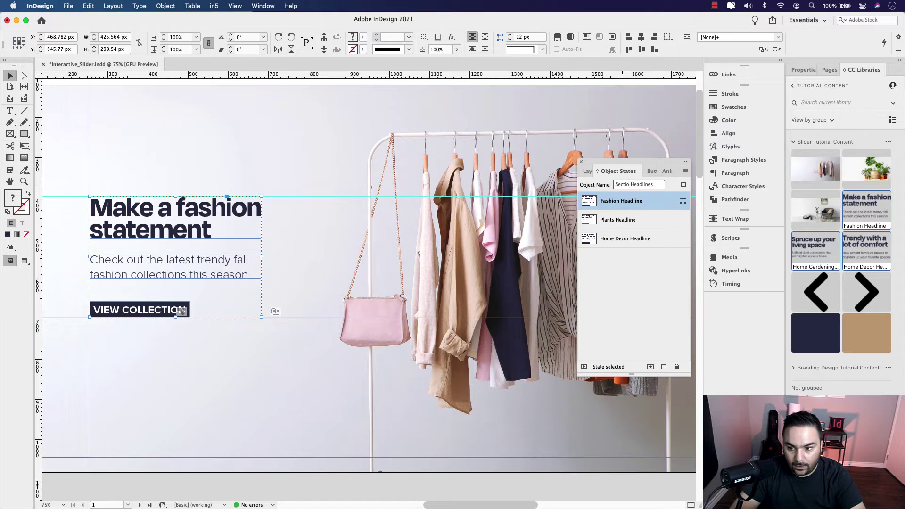
key(BackSpace)
key(BackSpace)
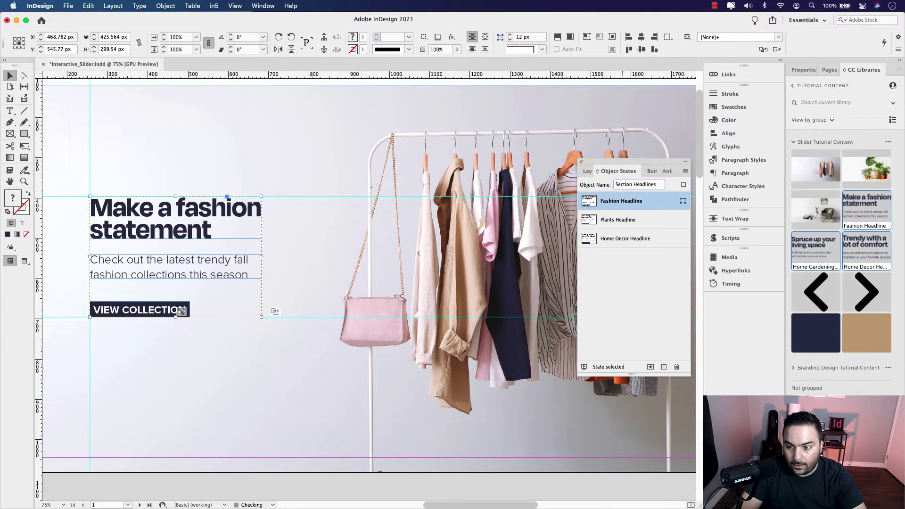
click(369, 278)
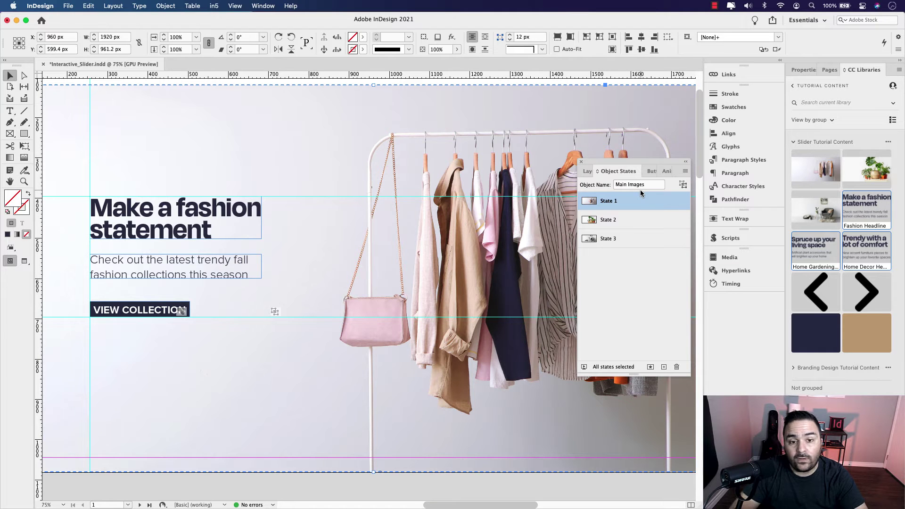
Step: Place the left and right arrow artworks from the Slider Tutorial Content library on the pasteboard beside the first page
scroll(448, 181, down, 2)
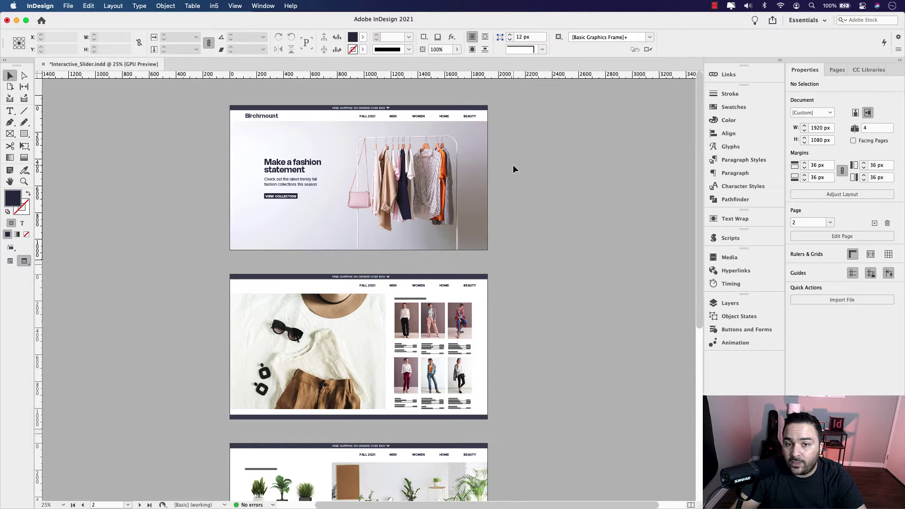
click(868, 70)
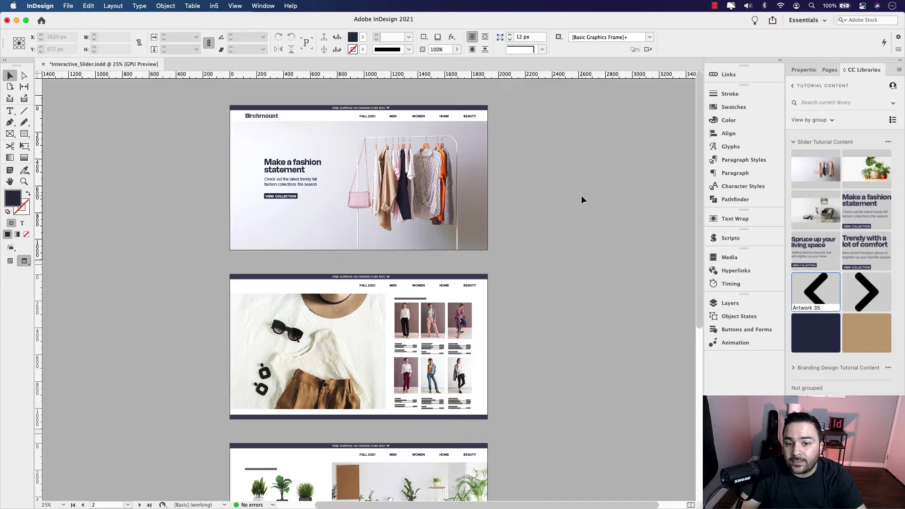
scroll(502, 128, up, 5)
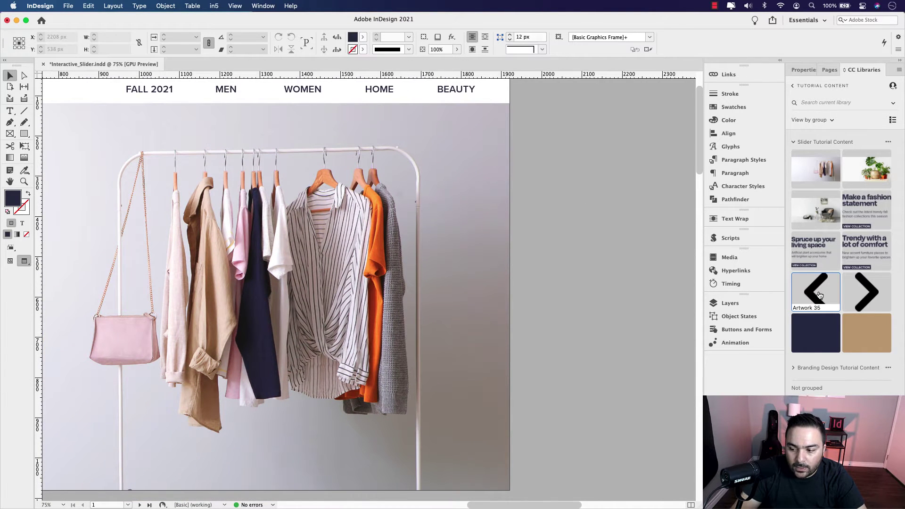
drag(820, 295, 554, 251)
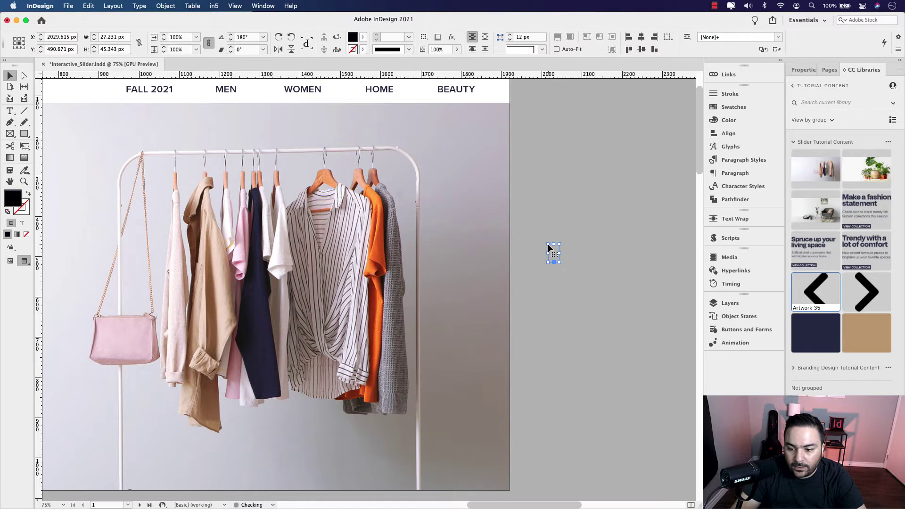
drag(859, 289, 584, 254)
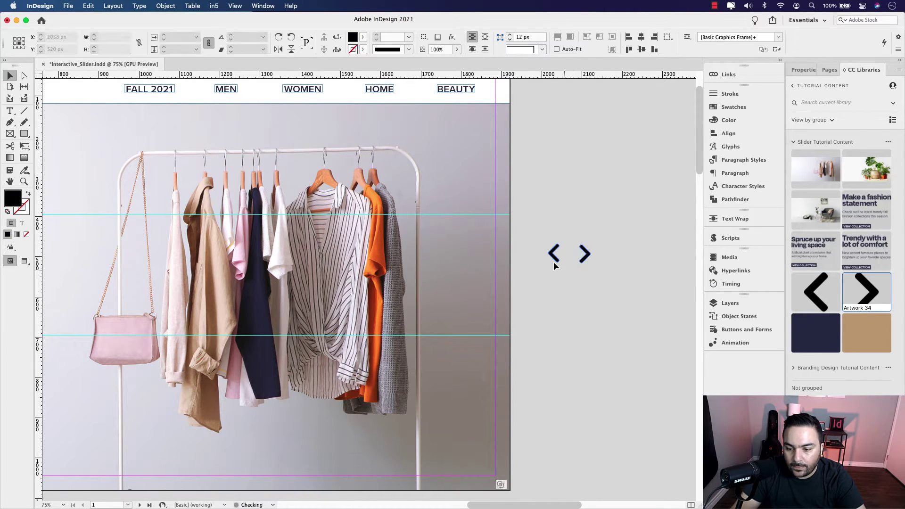
Step: Give both arrows on the pasteboard a 20% tint of the [Black] fill
shift+click(554, 259)
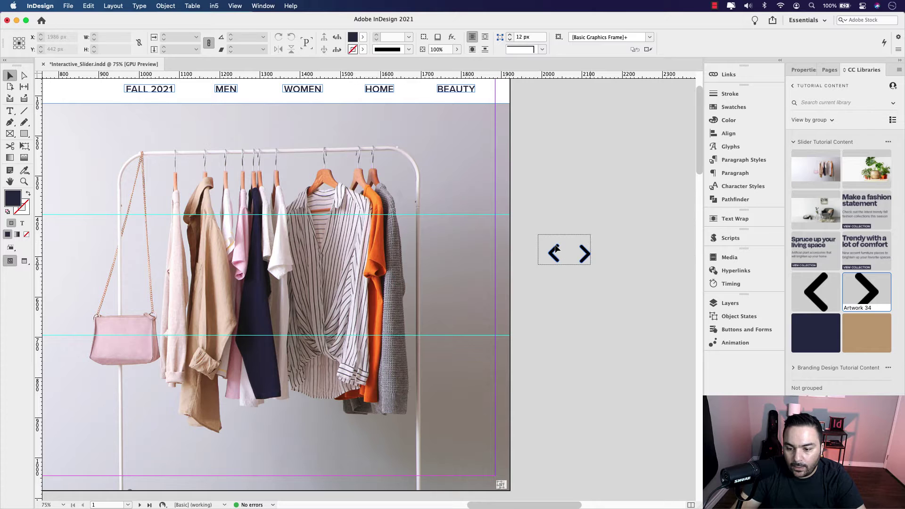
click(733, 107)
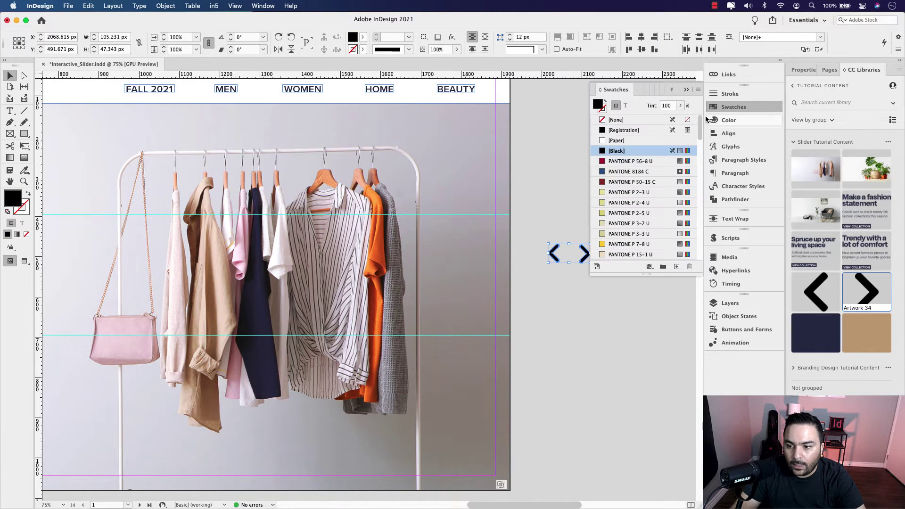
click(669, 106)
text(20)
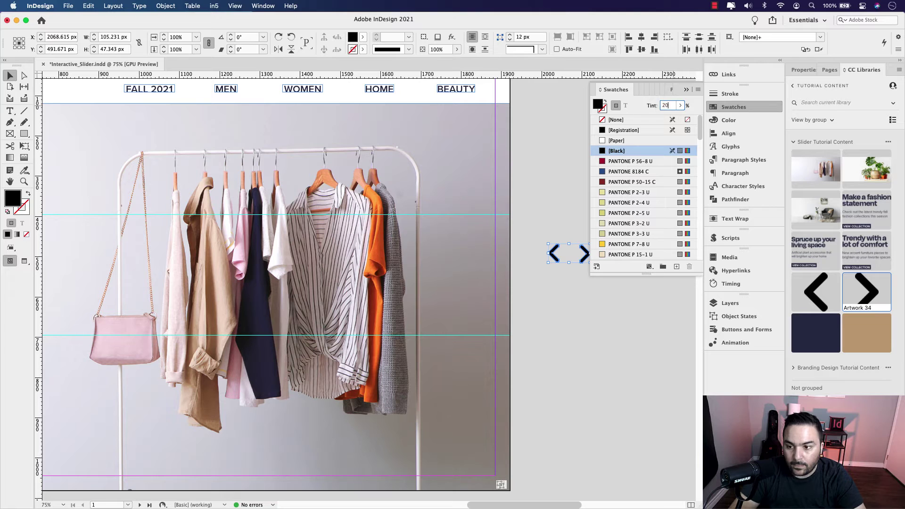
key(Return)
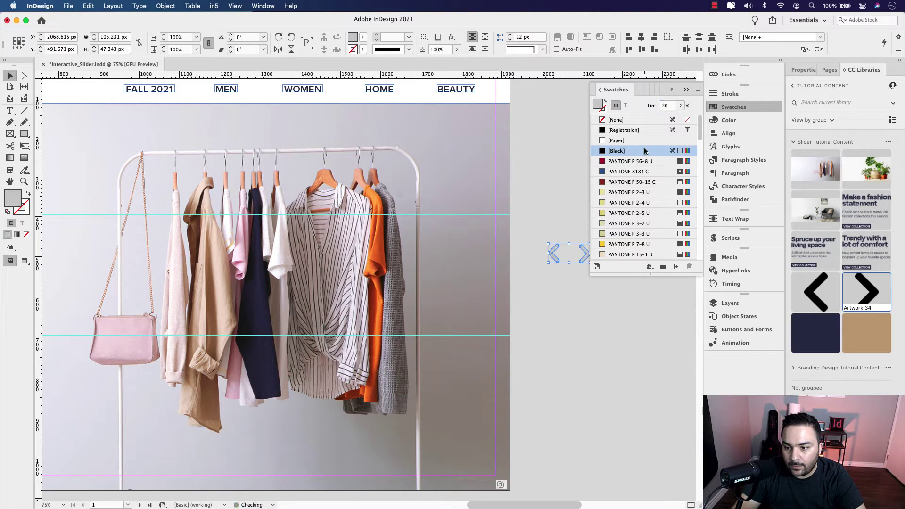
click(687, 90)
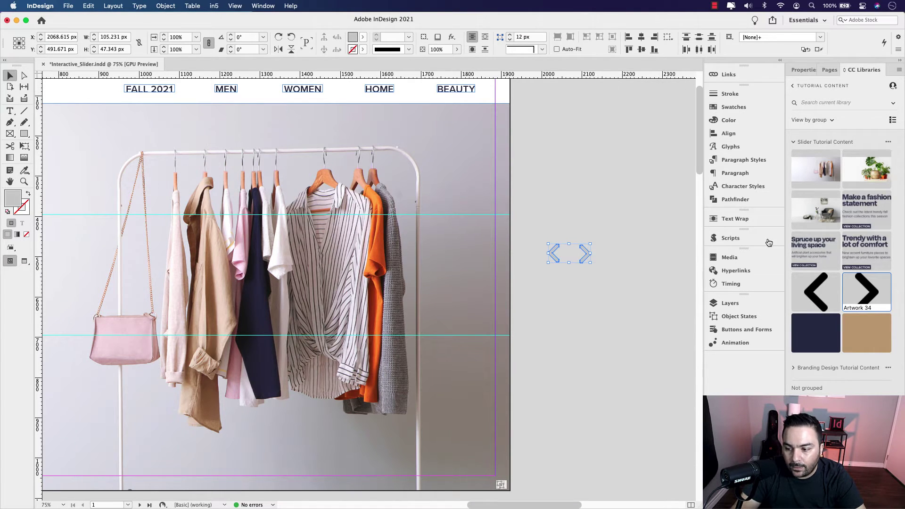
Step: Set the opacity of both arrows to 50%
click(802, 70)
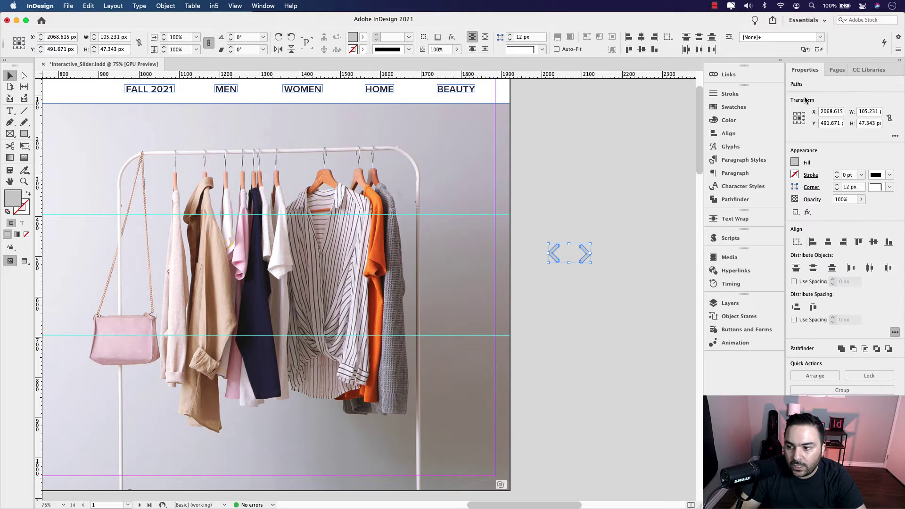
click(846, 199)
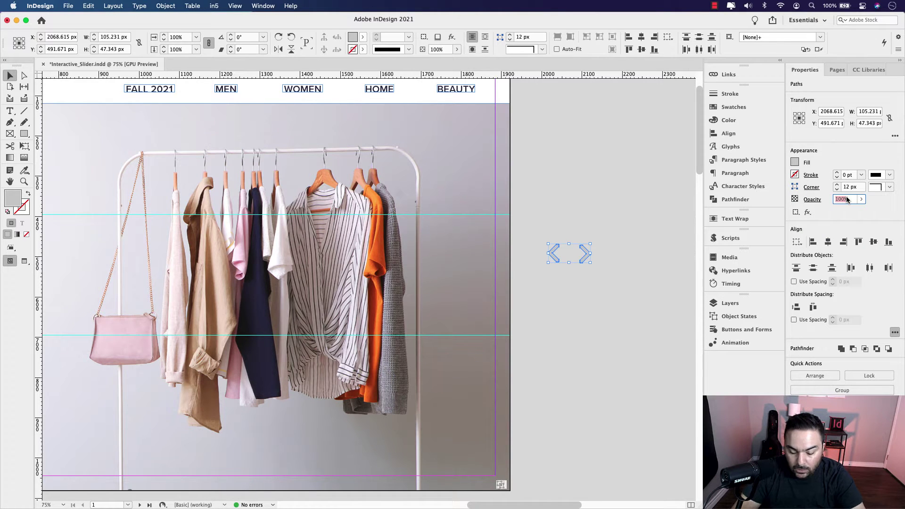
text(50)
key(Tab)
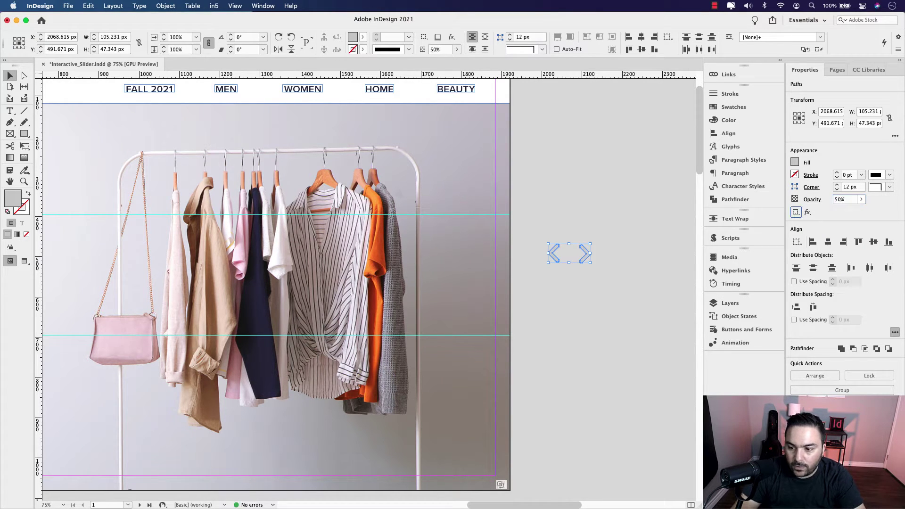
Step: Position the right arrow against the page's right margin and the left arrow against the left margin, both at Y 540 px
click(592, 248)
drag(583, 256, 493, 278)
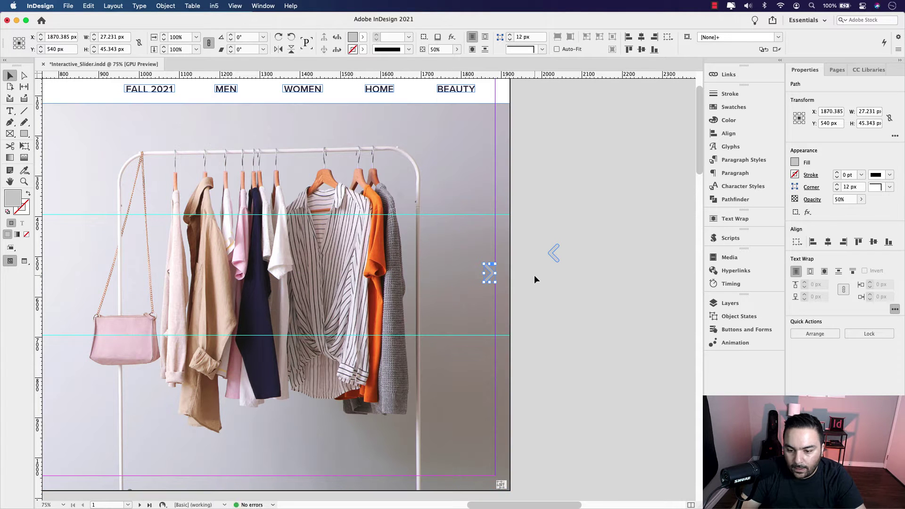
scroll(533, 275, left, 5)
click(631, 255)
drag(400, 265, 157, 261)
scroll(158, 262, left, 12)
drag(434, 257, 108, 269)
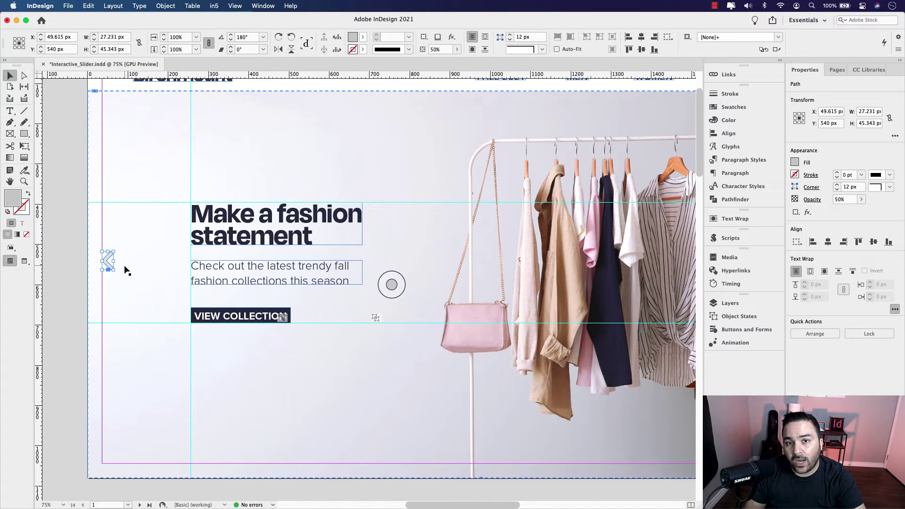
Step: Nudge the left arrow horizontally inward from the left margin toward the headline
key(shift+Right)
key(shift+Right)
key(shift+Right)
key(shift+Right)
key(shift+Right)
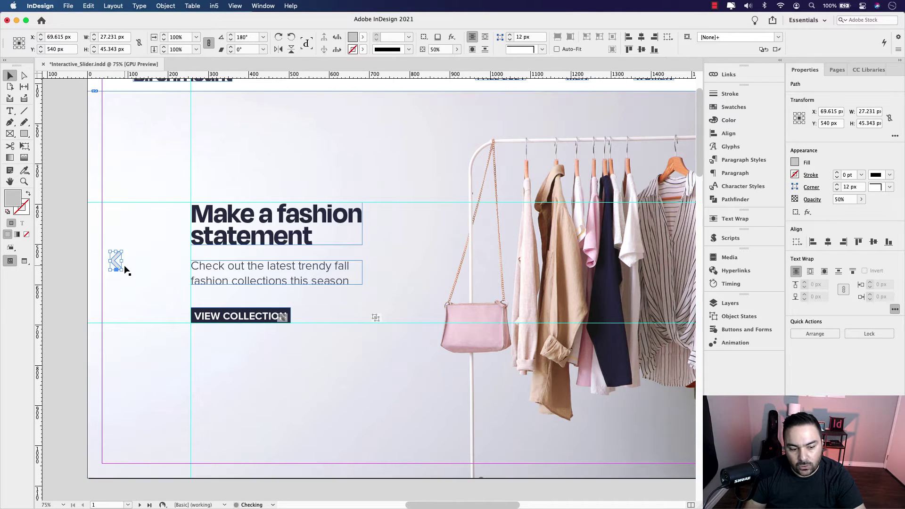
key(shift+Right)
key(shift+Right)
key(shift+Right)
key(shift+Right)
key(shift+Right)
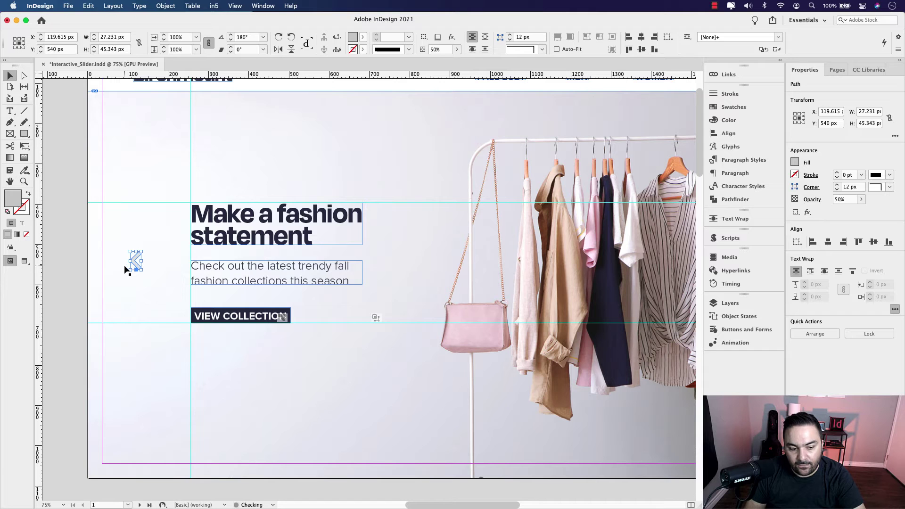
click(65, 247)
Step: Nudge the right arrow 100 px inward from the right margin to X 1770.385 px
drag(399, 315, 78, 329)
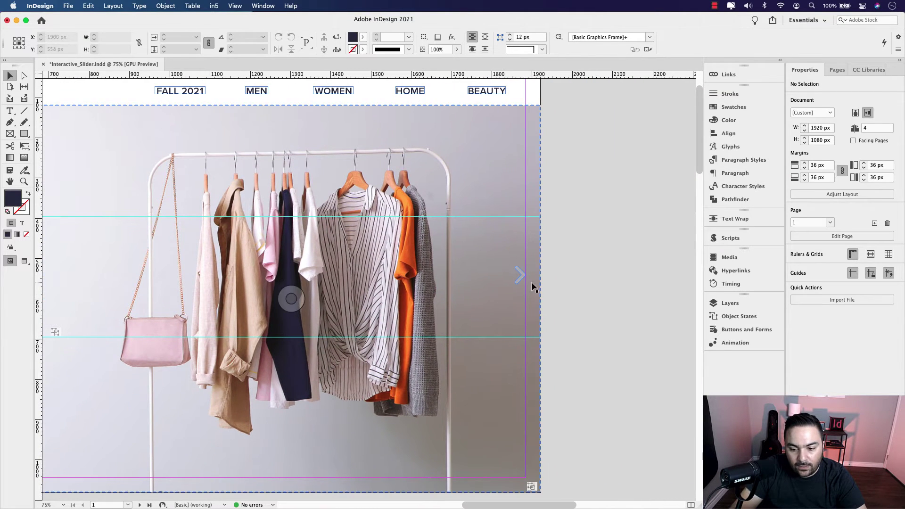
click(522, 281)
key(shift+Left)
key(shift+Left)
key(shift+Left)
key(shift+Left)
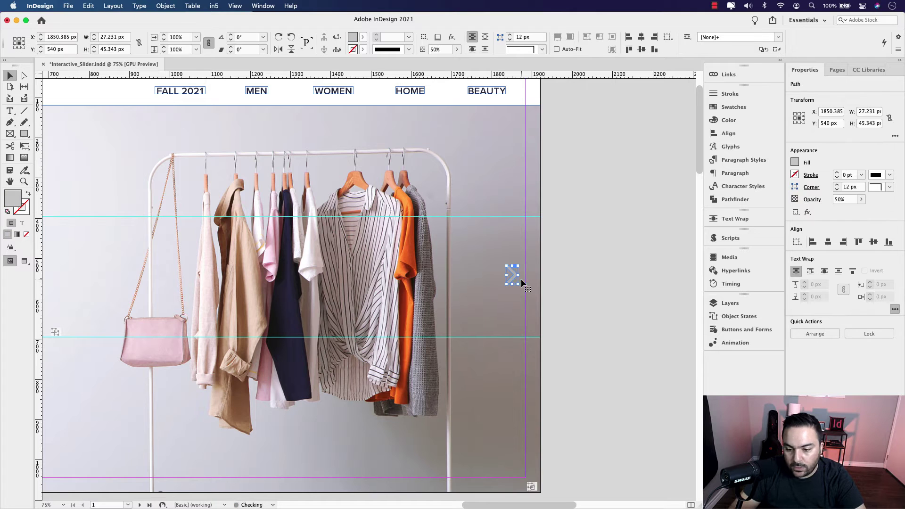
key(shift+Left)
key(shift+Left)
key(shift+Left)
key(shift+Left)
key(shift+Left)
key(shift+Left)
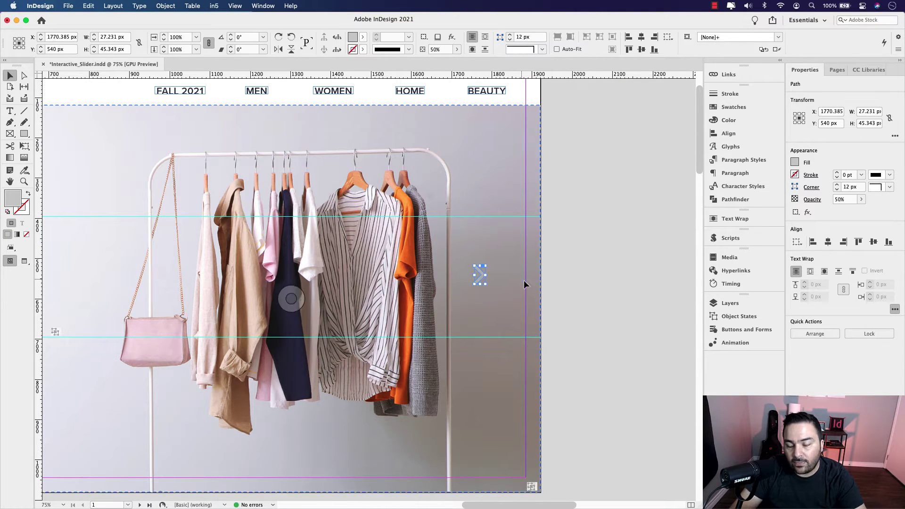
click(602, 304)
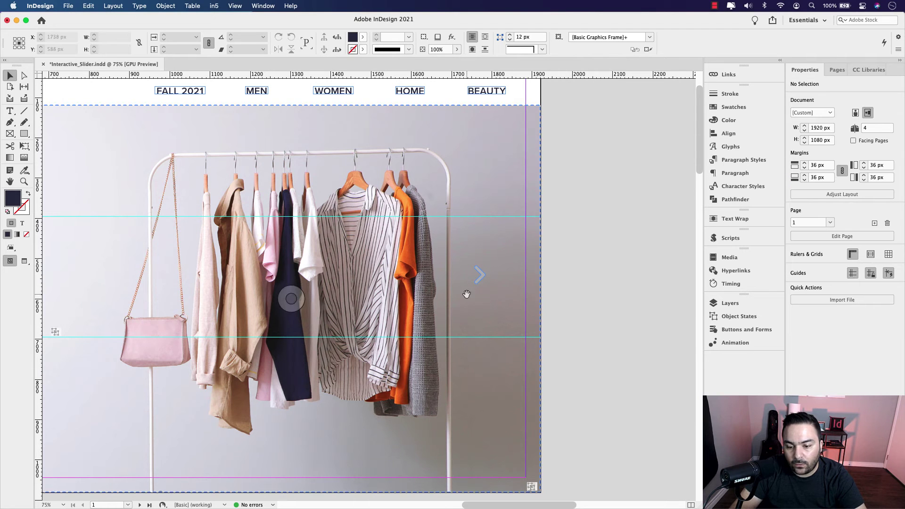
Step: Convert the right arrow into an interactive button
scroll(521, 293, left, 3)
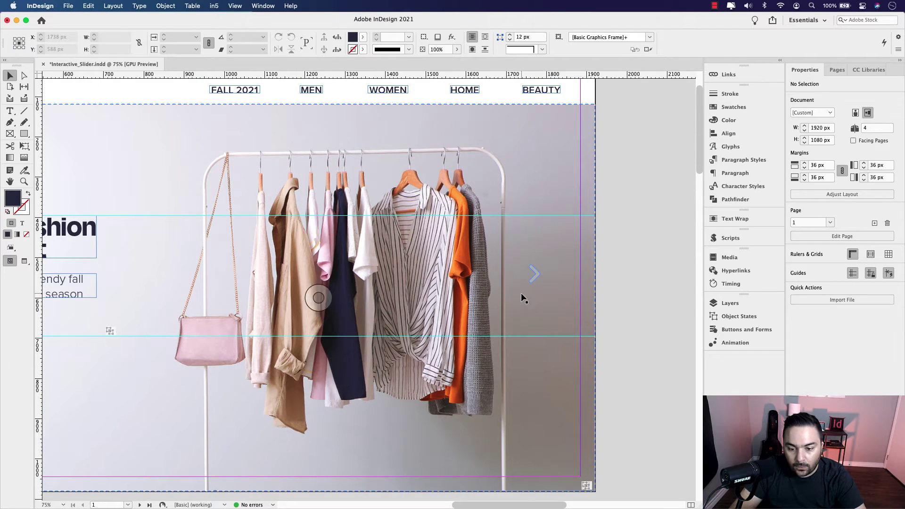
scroll(521, 293, left, 8)
scroll(518, 280, right, 6)
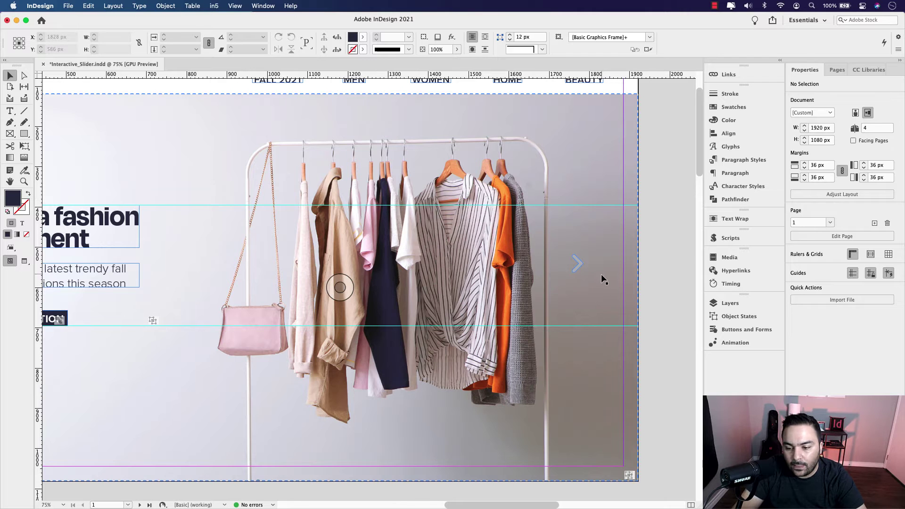
scroll(598, 267, up, 1)
click(575, 265)
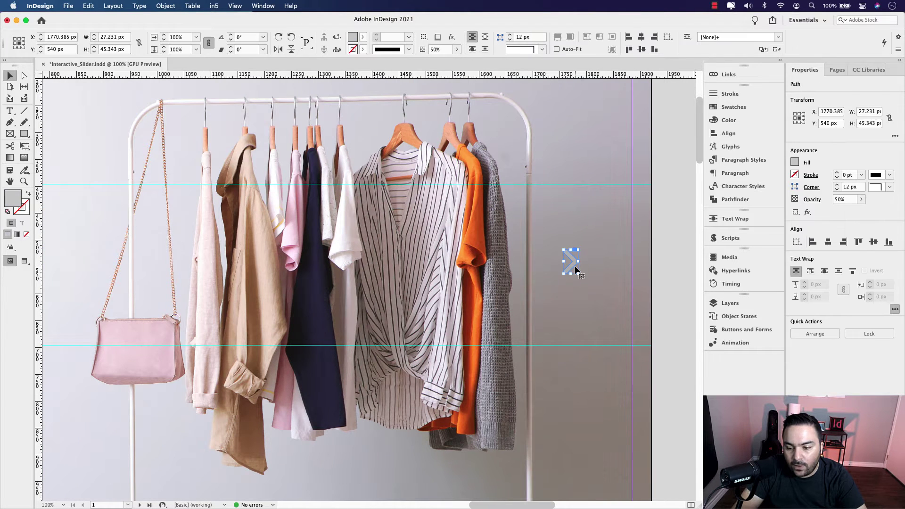
scroll(575, 269, right, 2)
click(733, 331)
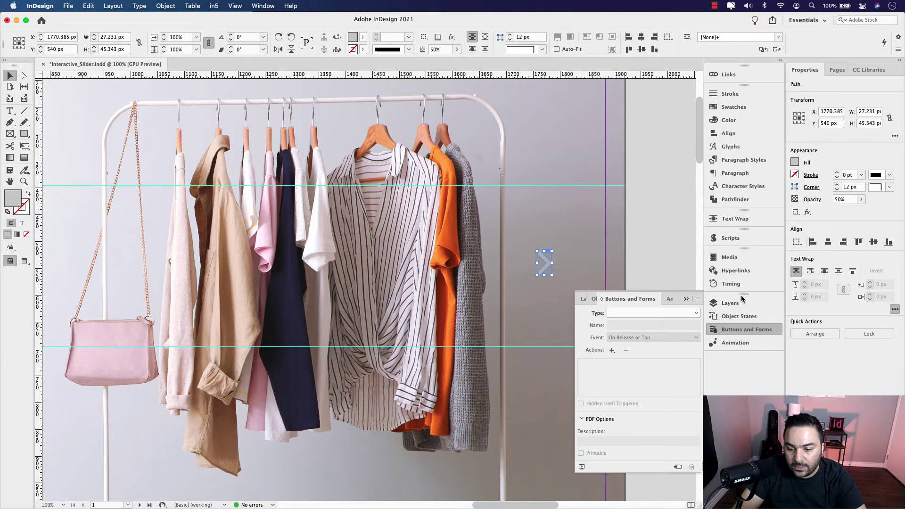
drag(743, 296, 391, 192)
click(420, 187)
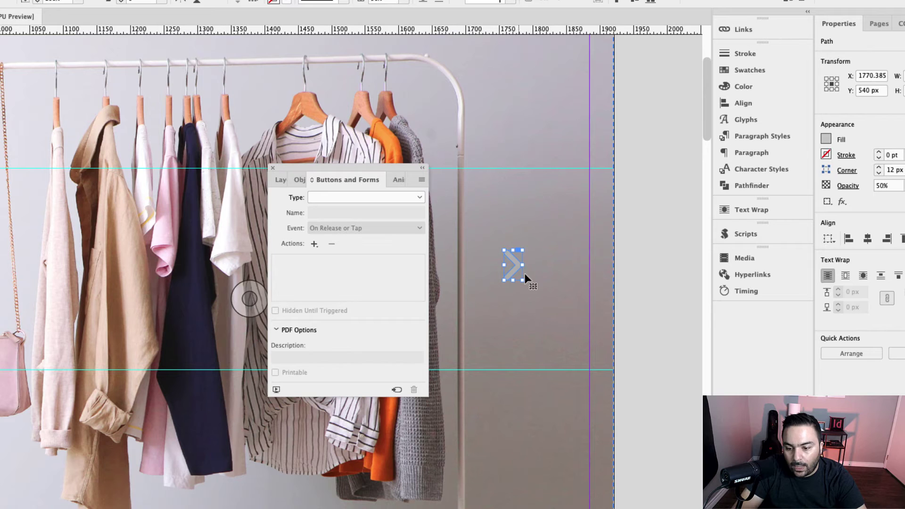
click(424, 198)
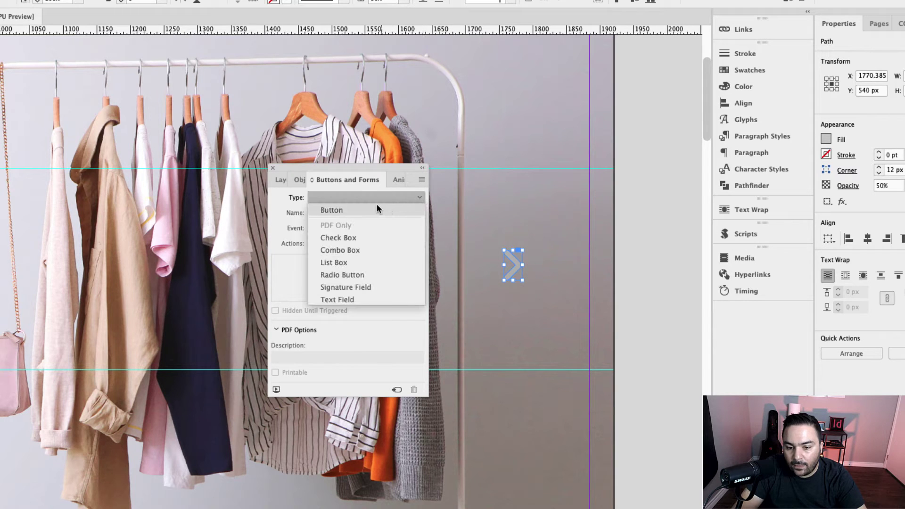
click(360, 213)
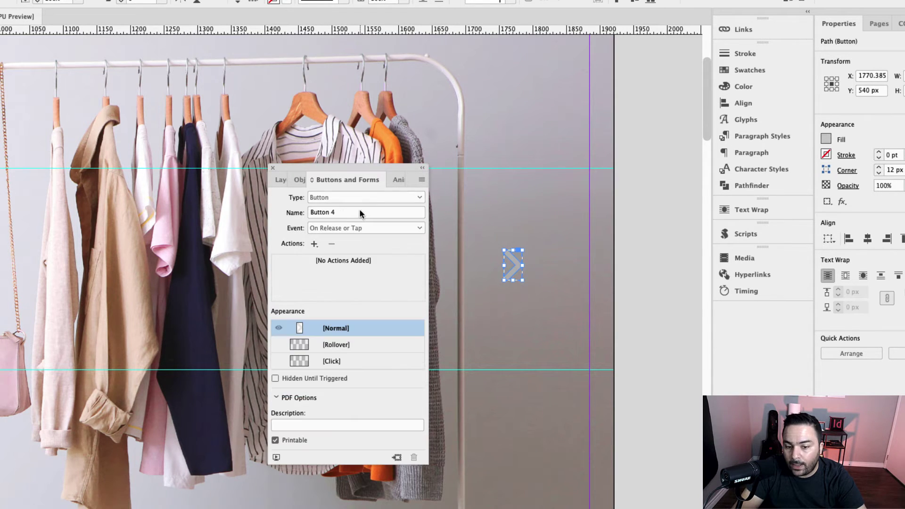
Step: Name the right arrow's button "Next Button"
click(340, 210)
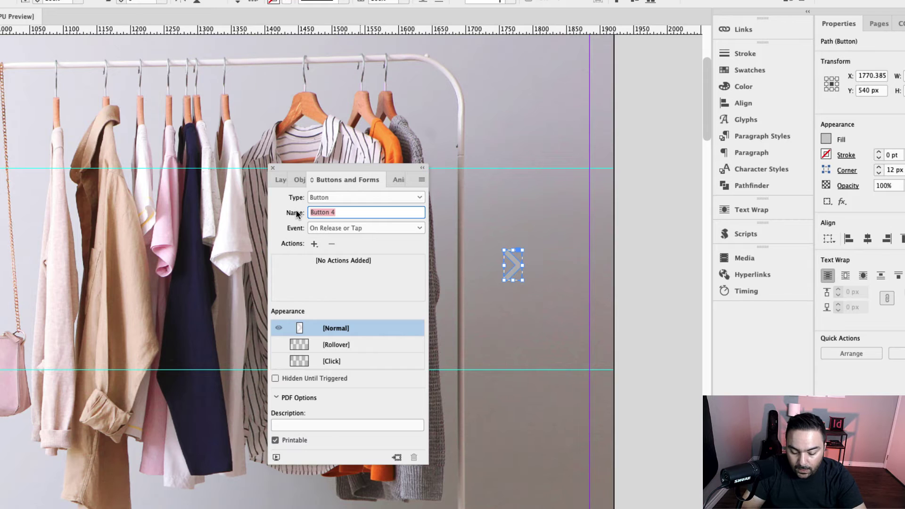
text(Right)
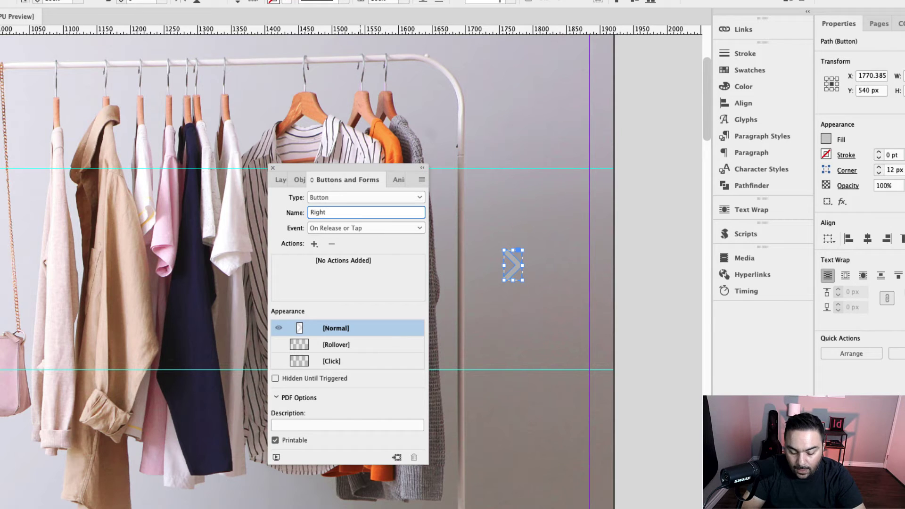
text( Arrow Ne)
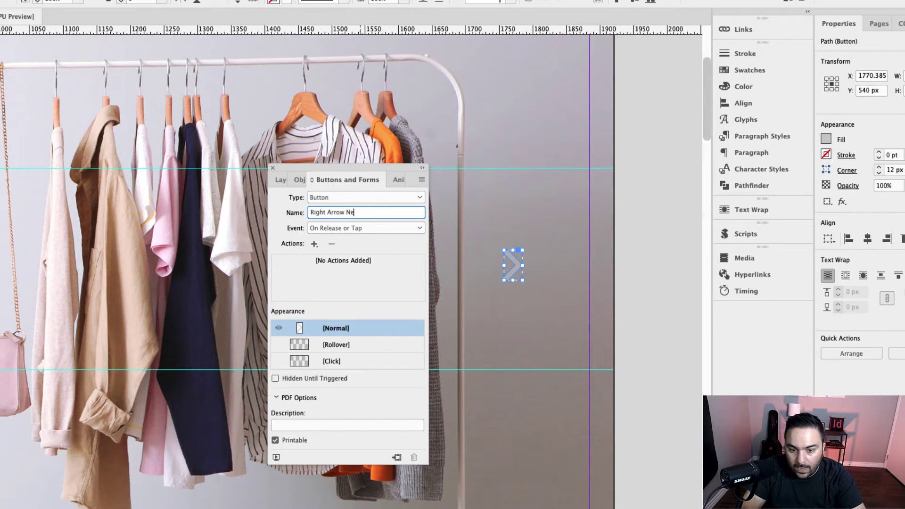
text(xt Button)
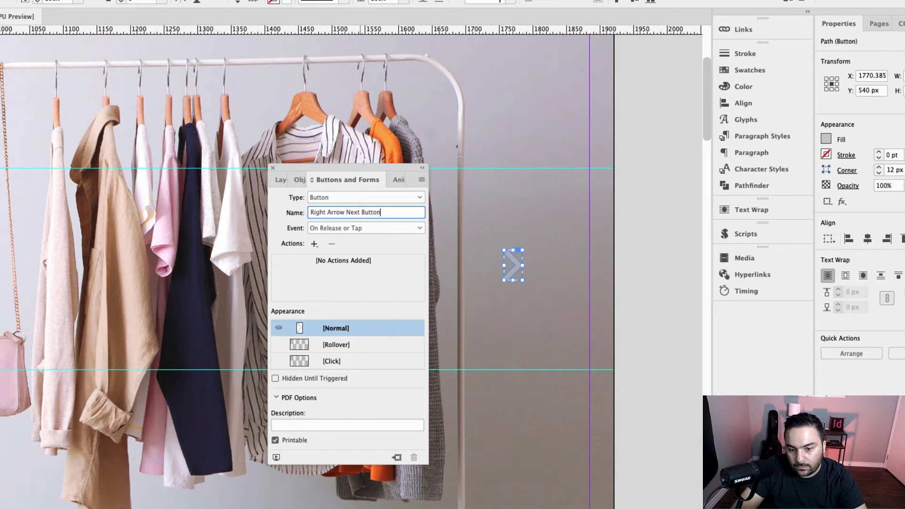
drag(346, 213, 289, 213)
key(BackSpace)
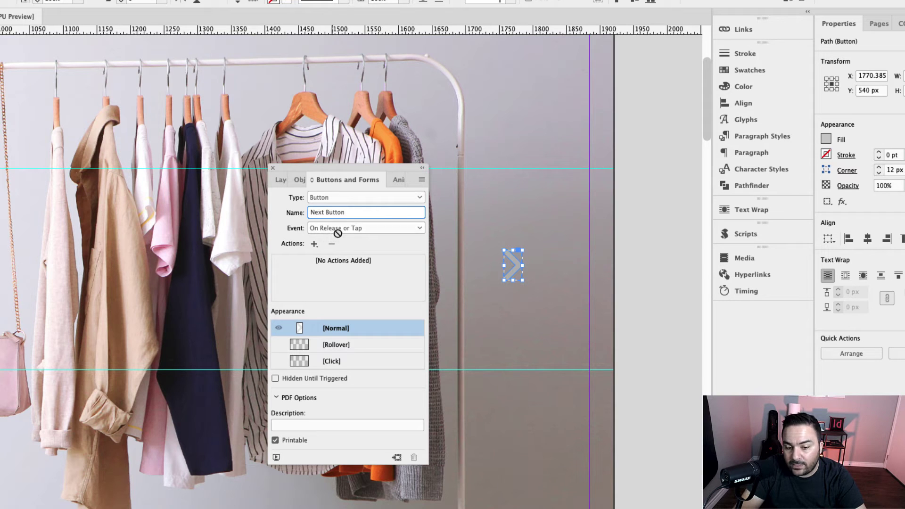
click(328, 248)
Step: Give the Next Button two Go To Next State actions, one for Main Images and one for Section Headlines
click(314, 244)
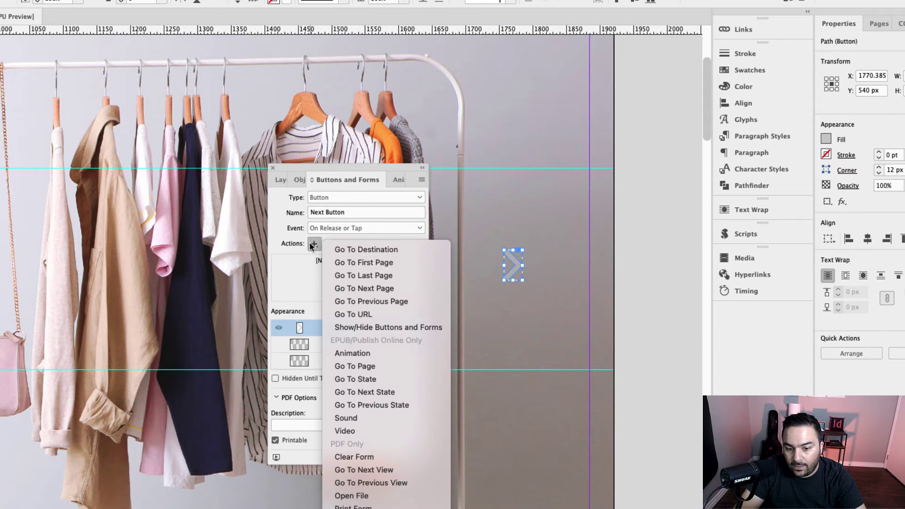
click(391, 392)
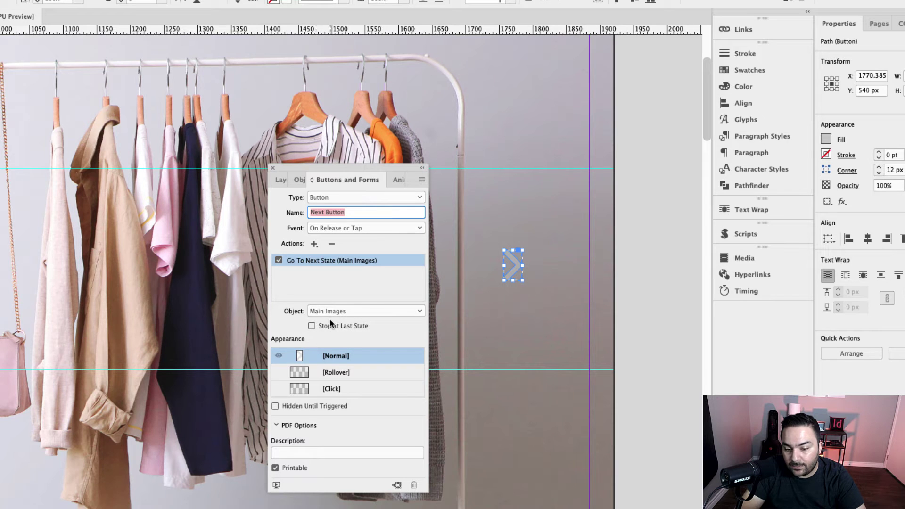
click(314, 244)
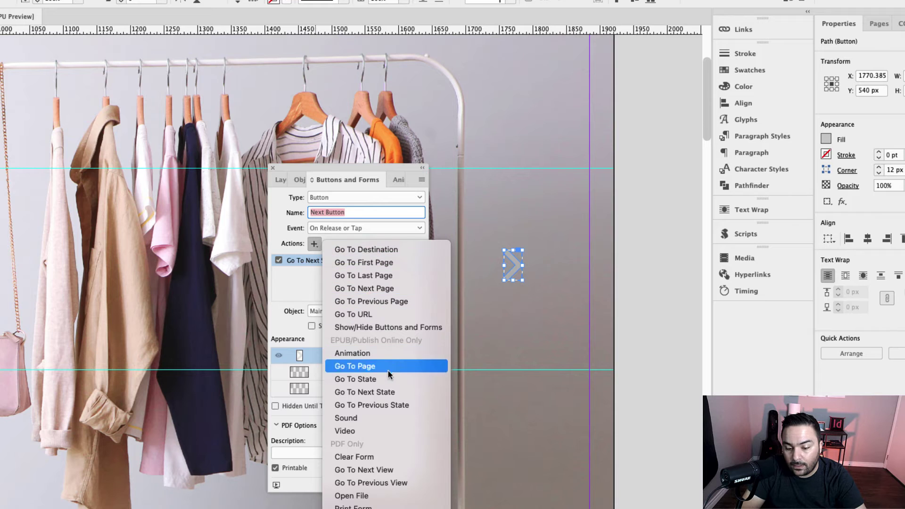
click(389, 393)
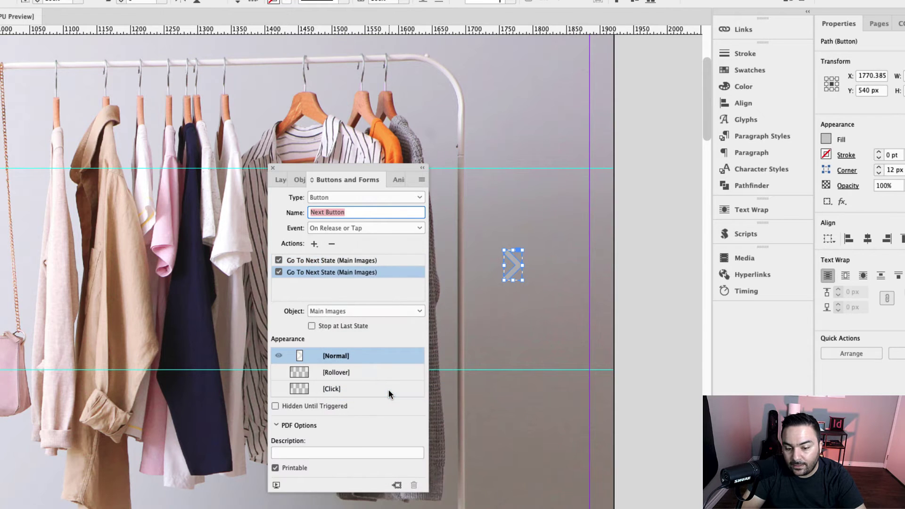
click(358, 312)
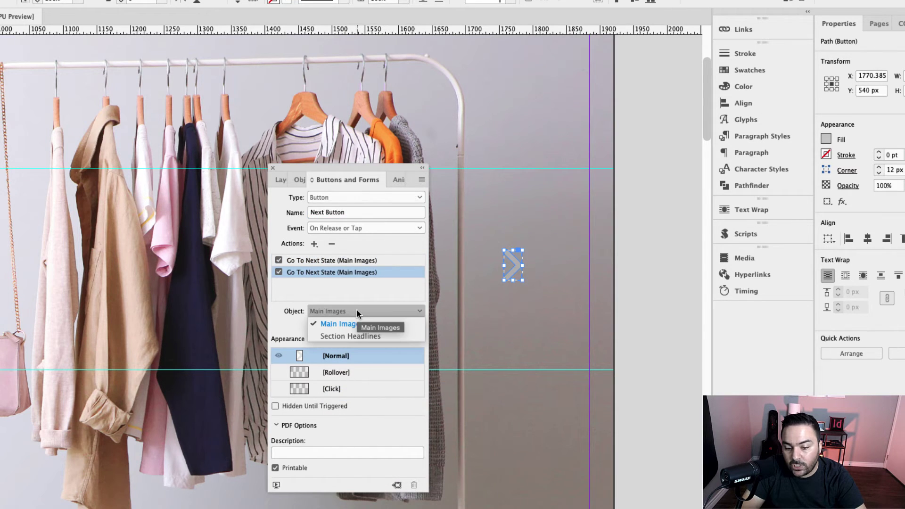
click(367, 336)
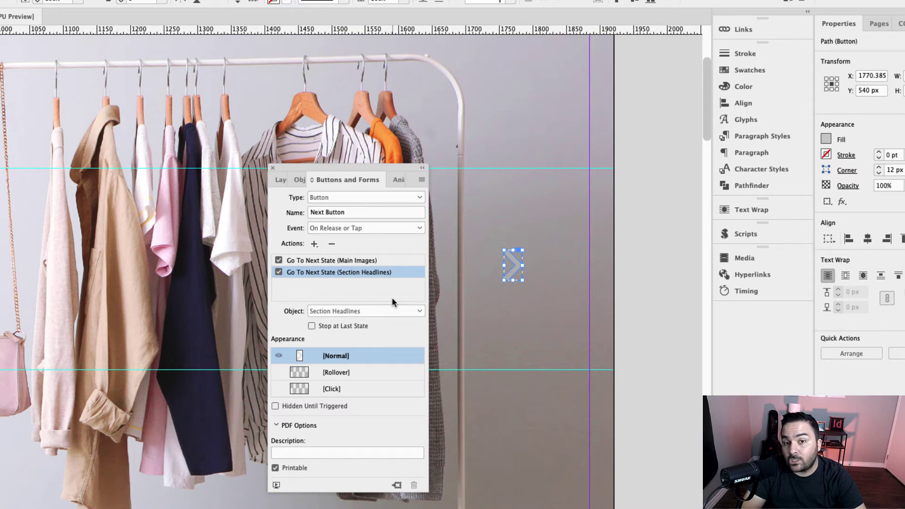
Step: Convert the left arrow beside the headline into a button named "Previous Button"
click(250, 292)
scroll(77, 270, left, 20)
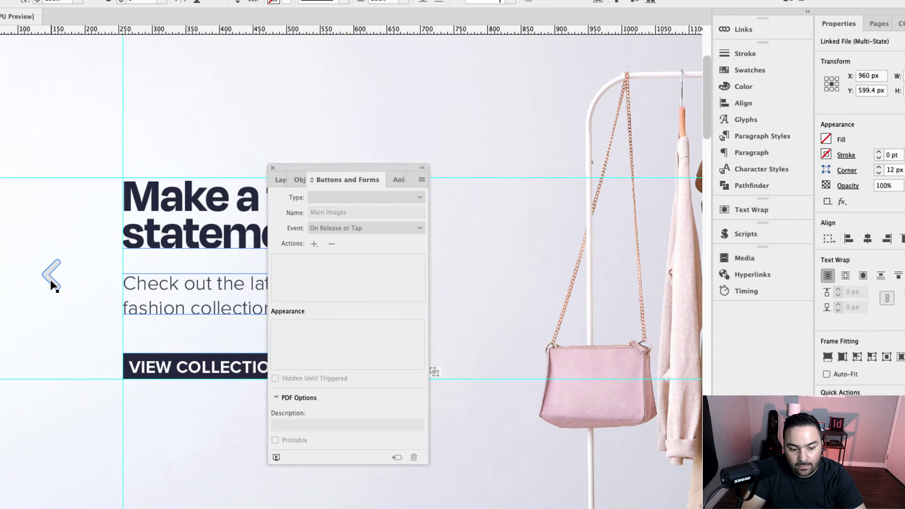
click(51, 281)
click(420, 197)
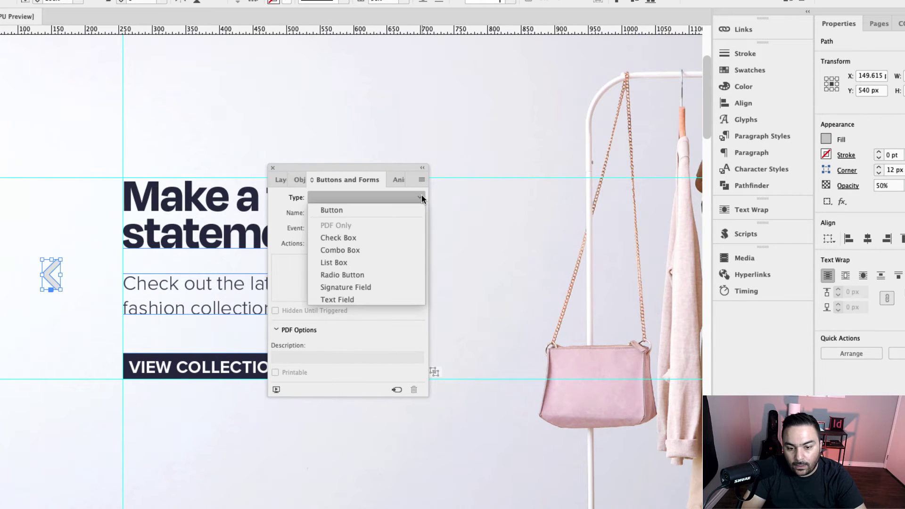
click(376, 209)
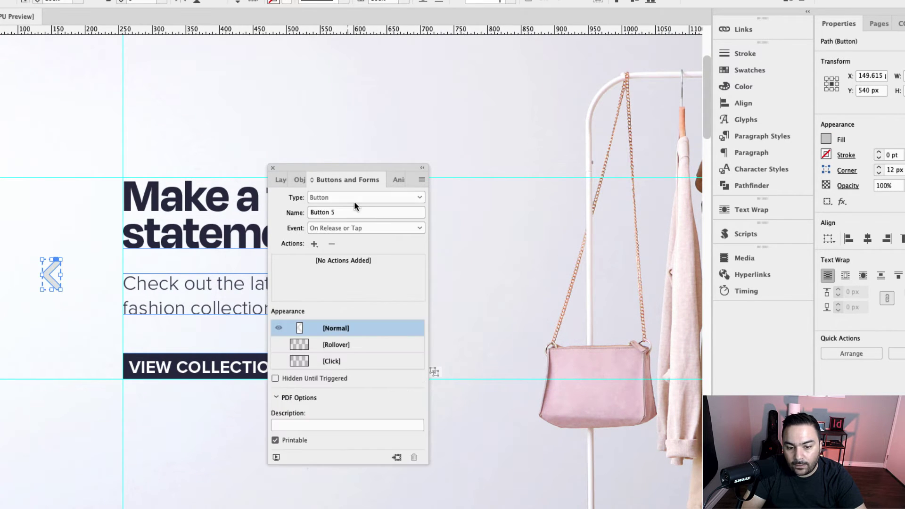
double_click(358, 213)
text(Prev)
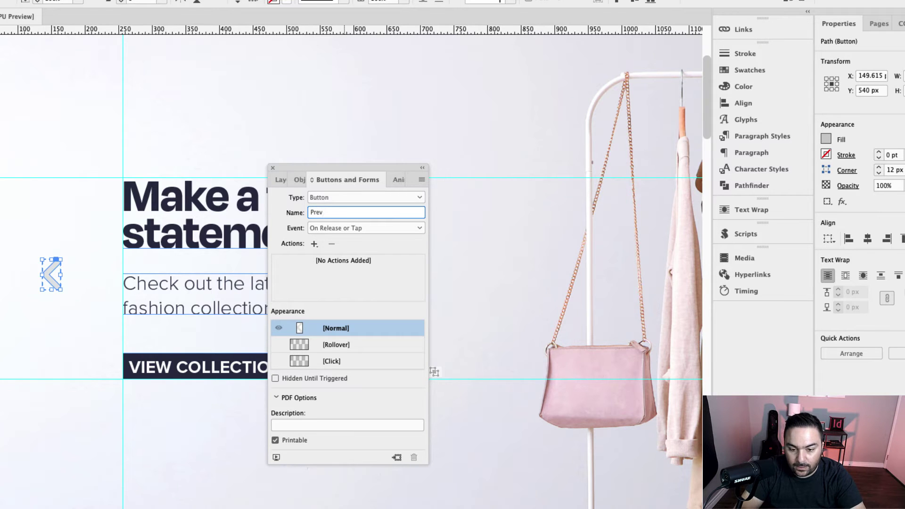
text(ious Button)
key(Return)
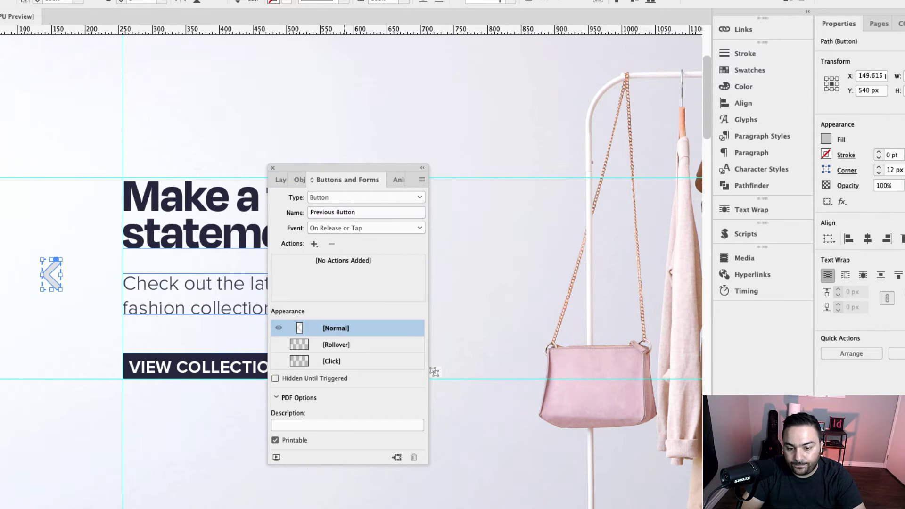
Step: Give the Previous Button two Go To Previous State actions, one for Main Images and one for Section Headlines
click(314, 244)
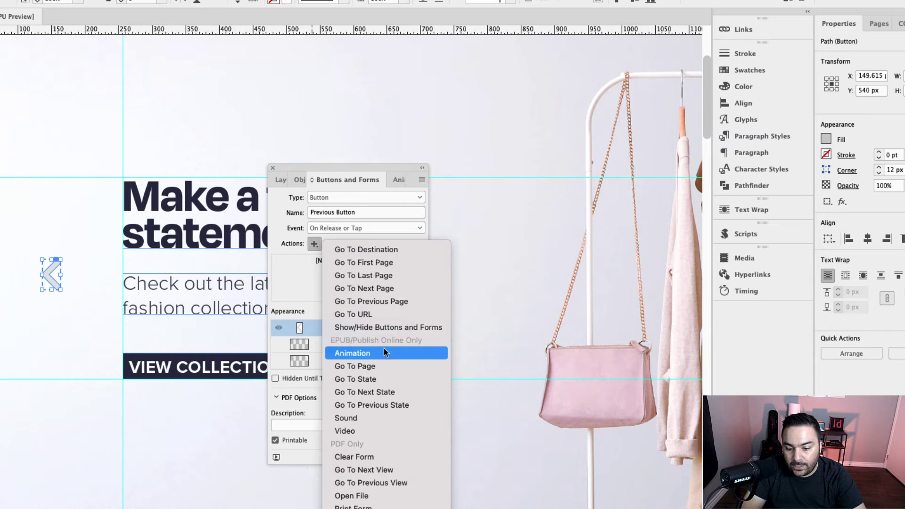
click(397, 404)
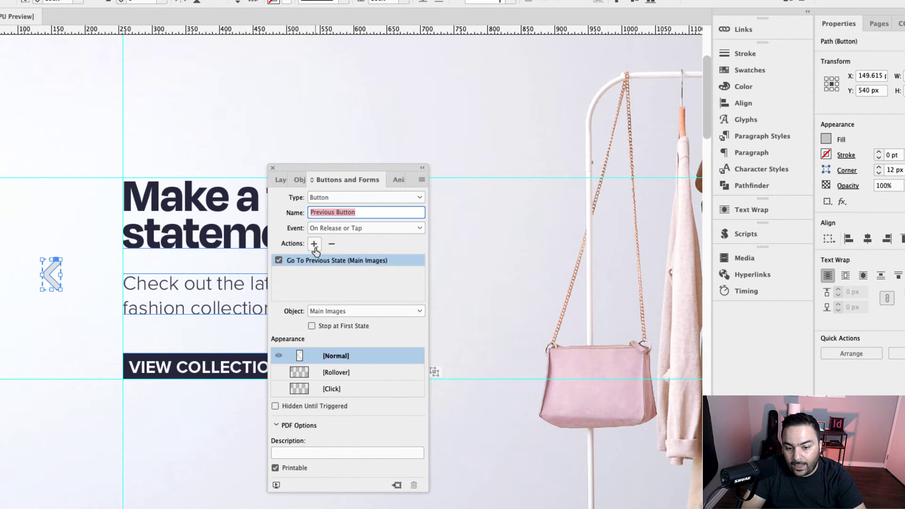
click(314, 245)
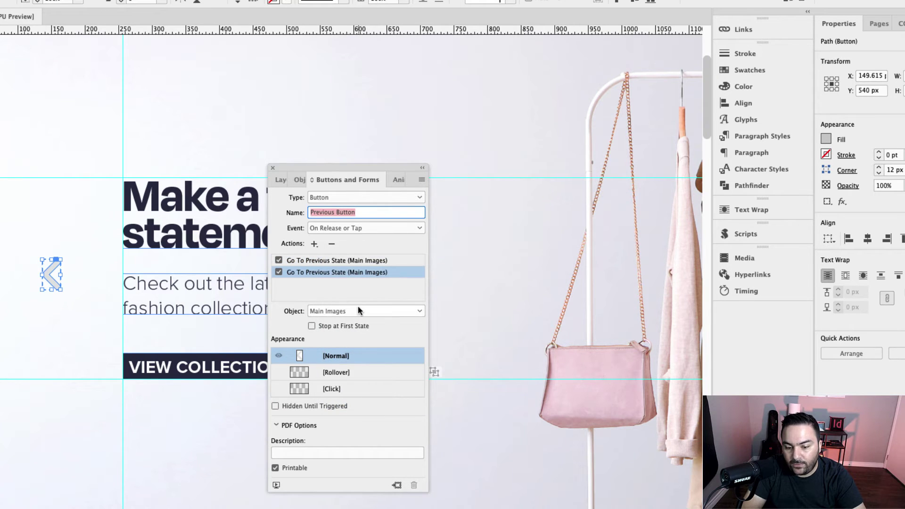
click(356, 262)
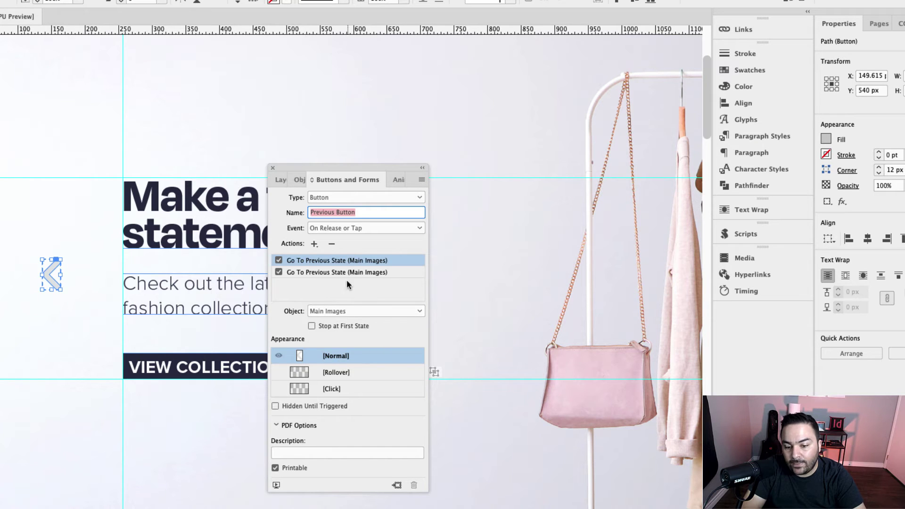
click(350, 273)
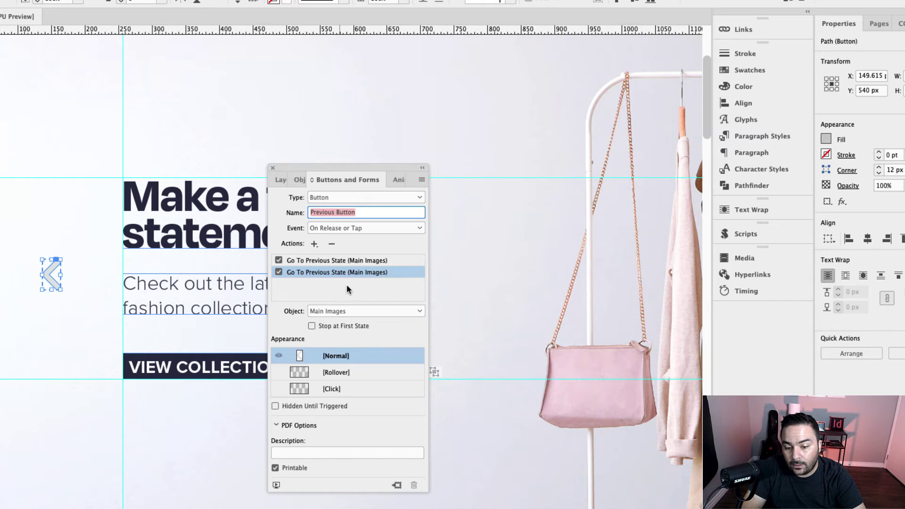
click(348, 311)
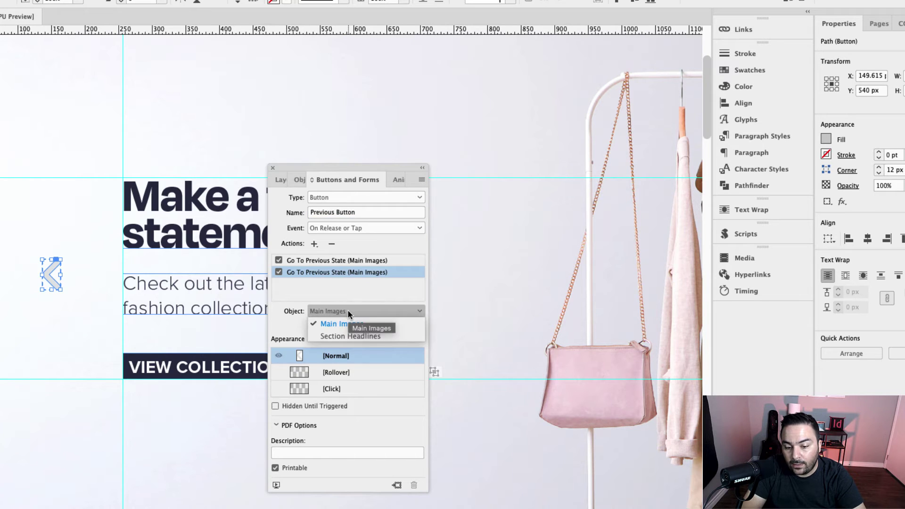
click(361, 337)
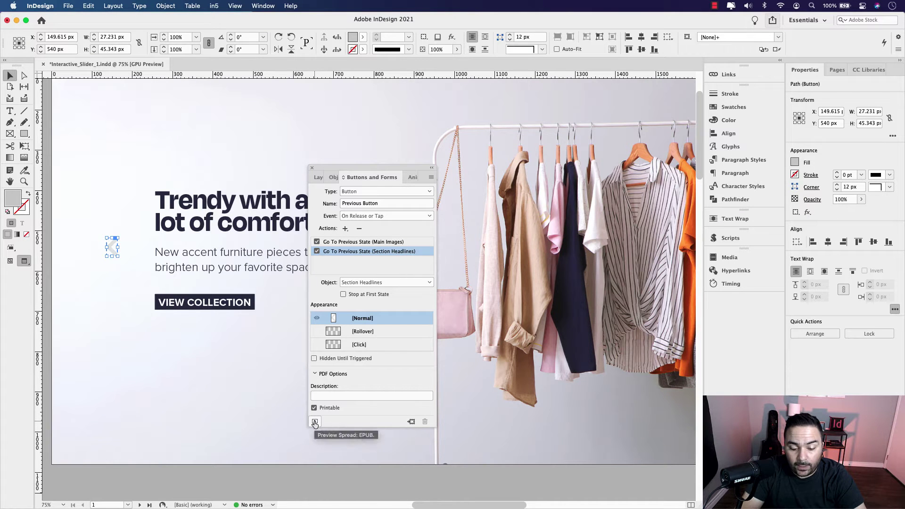
Step: Preview the spread in the EPUB Interactivity Preview, test both arrows by stepping forward and back through the slides, and close the preview
click(314, 422)
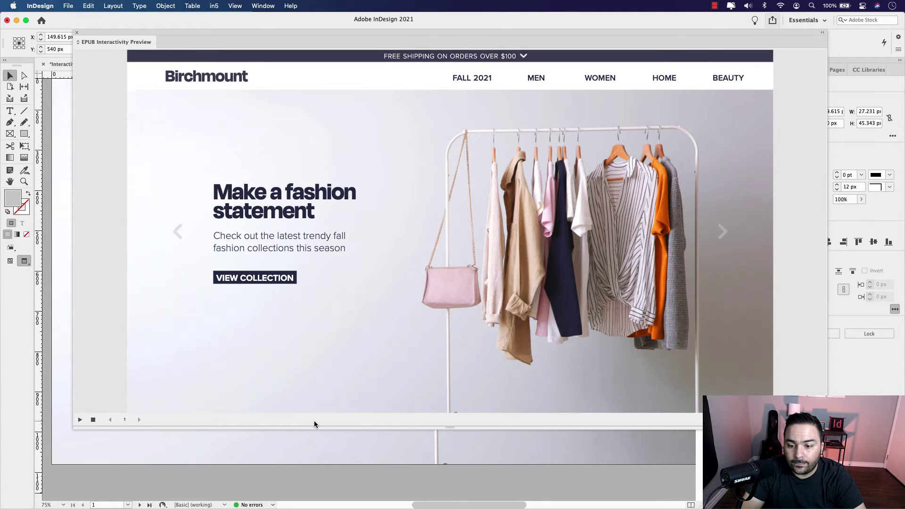
click(721, 236)
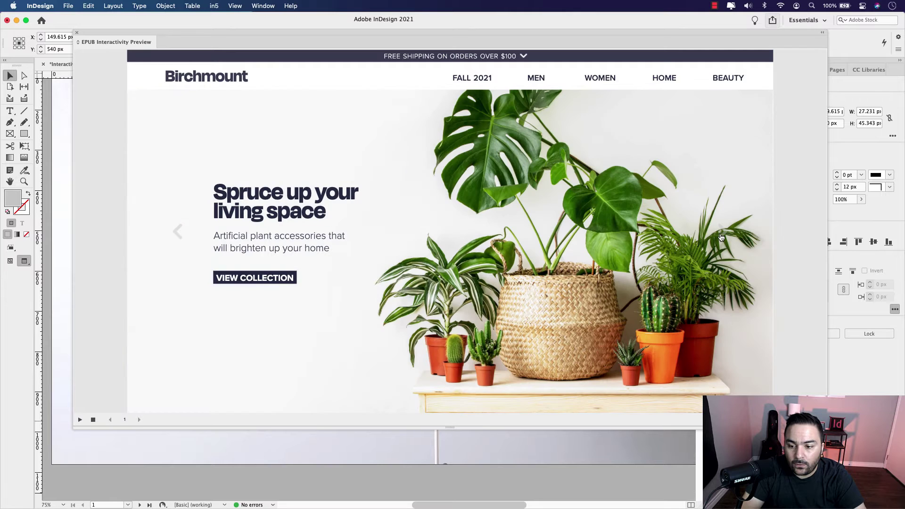
click(722, 237)
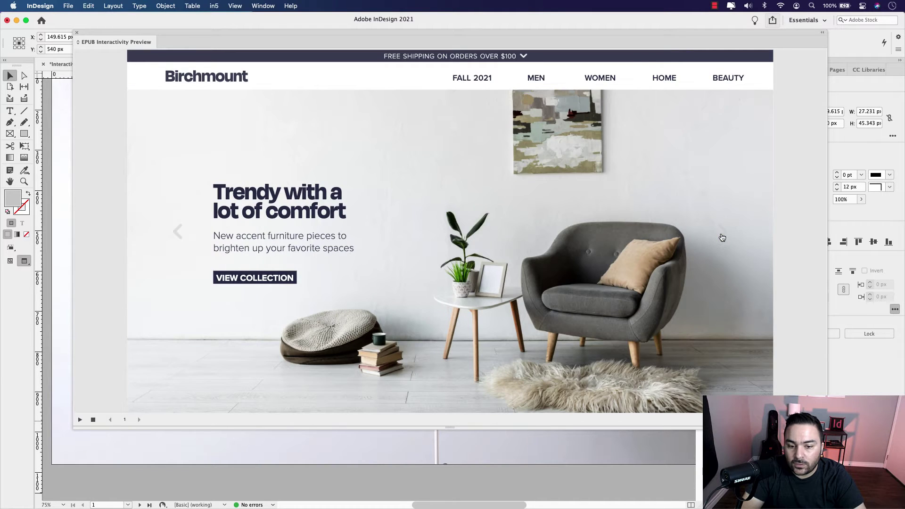
click(179, 237)
click(179, 237)
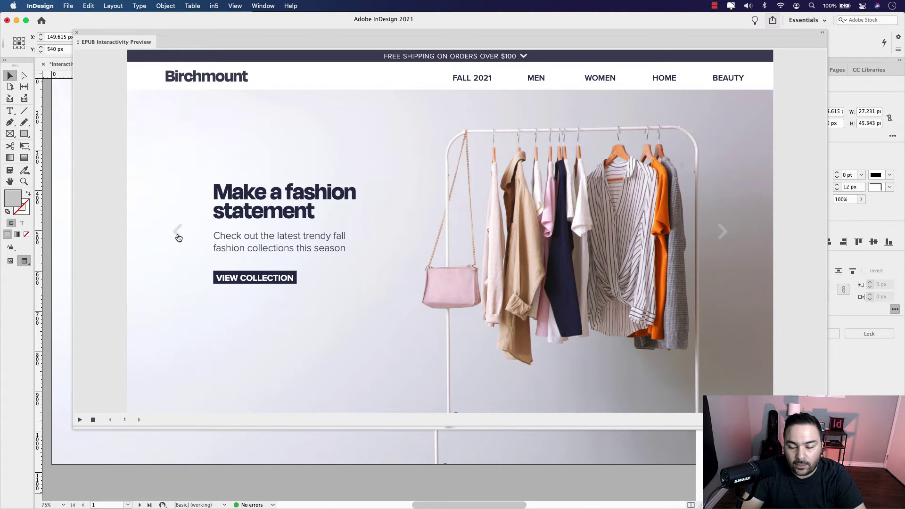
click(78, 34)
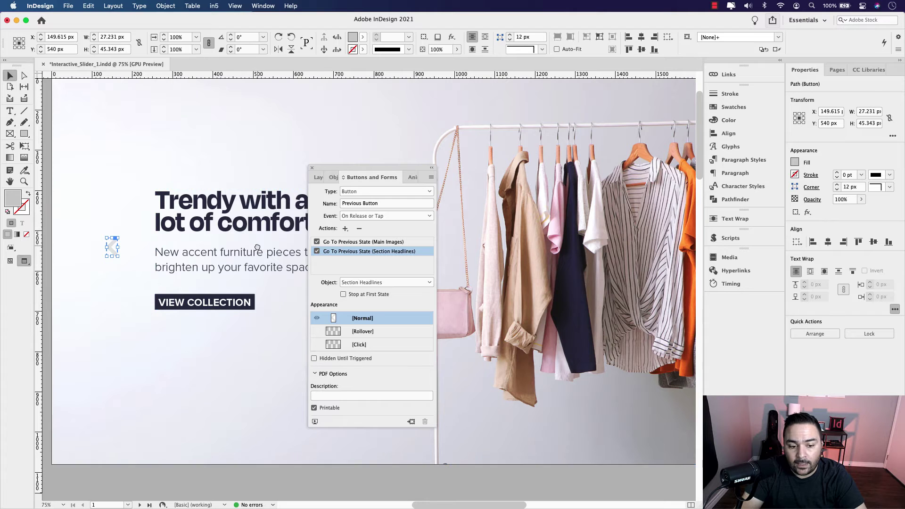
Step: Bring up the object states of Main Images and select the clothing rack image inside State 1
scroll(257, 246, right, 5)
drag(347, 172, 525, 172)
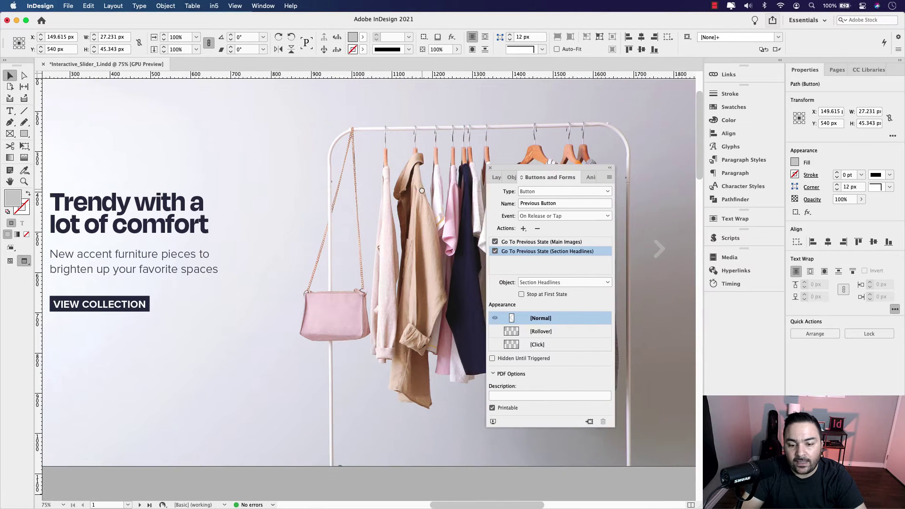
scroll(422, 191, right, 5)
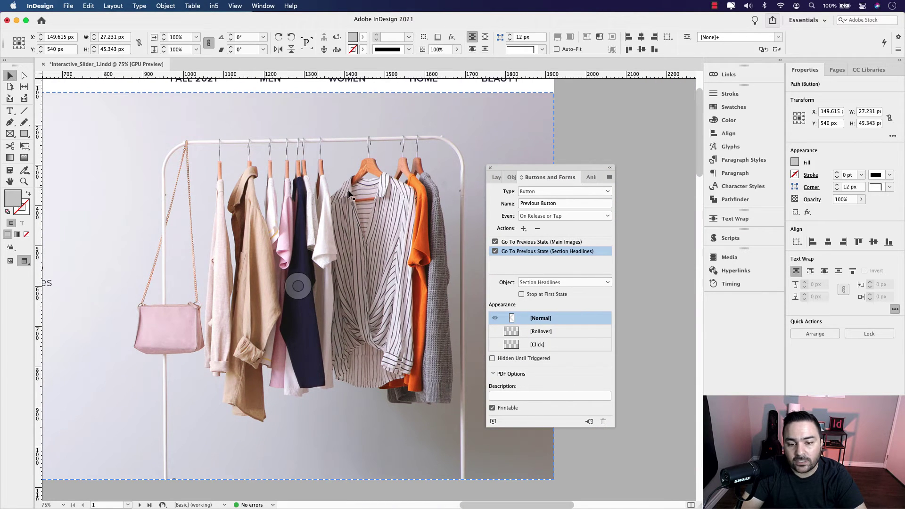
click(513, 179)
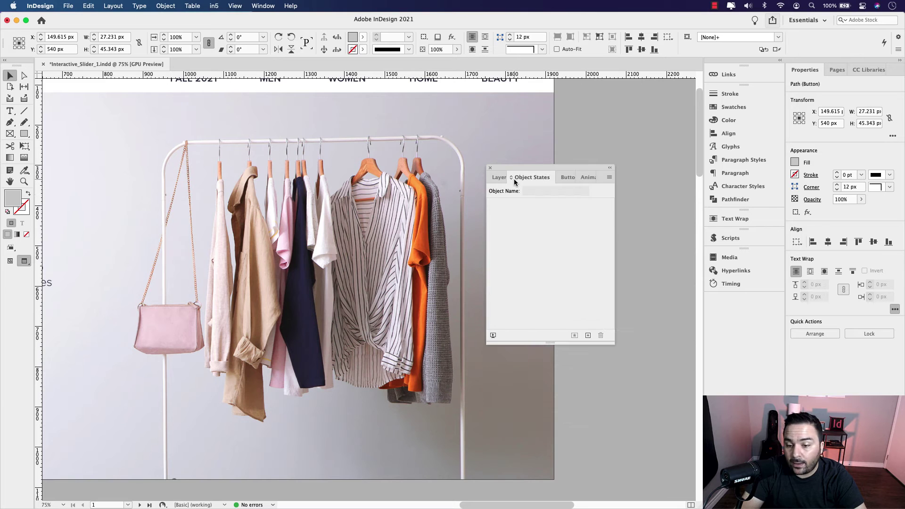
drag(522, 173, 582, 173)
click(504, 174)
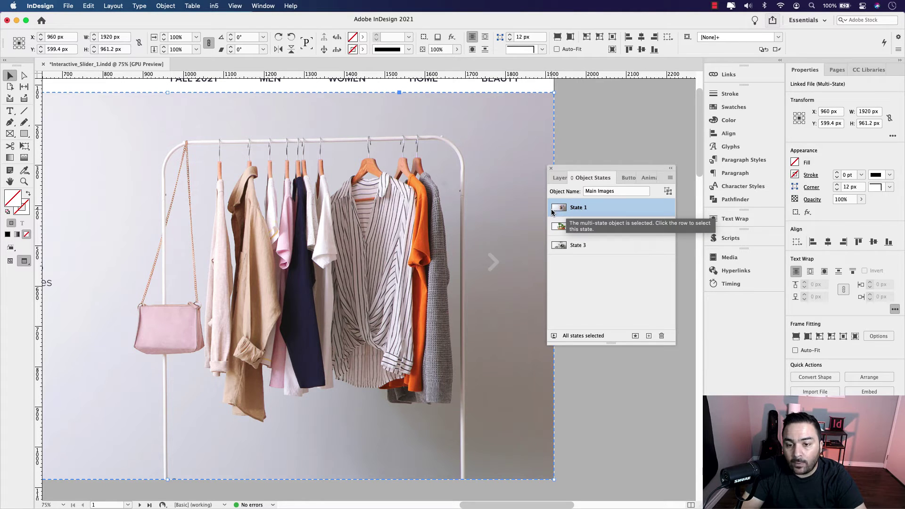
double_click(490, 157)
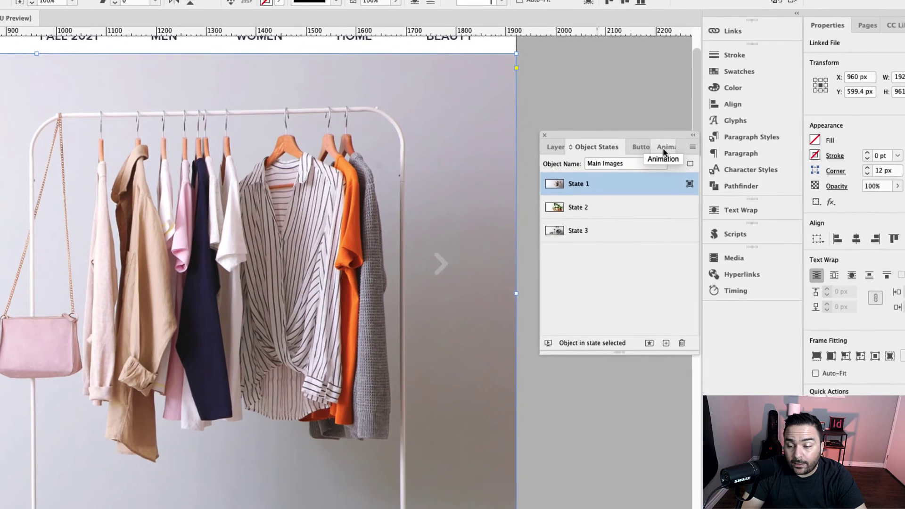
Step: Animate the State 1 clothing image with the Appear preset, a 0.5 second duration and Fade In opacity
click(663, 149)
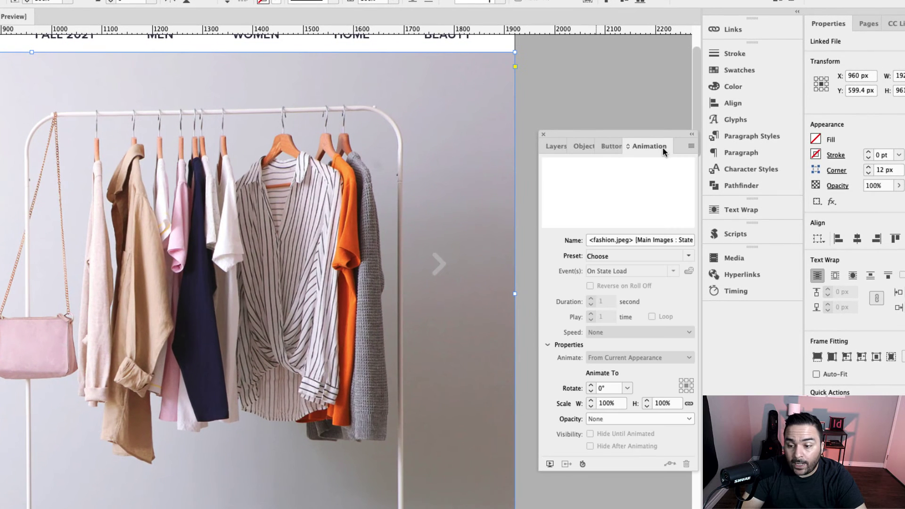
click(687, 257)
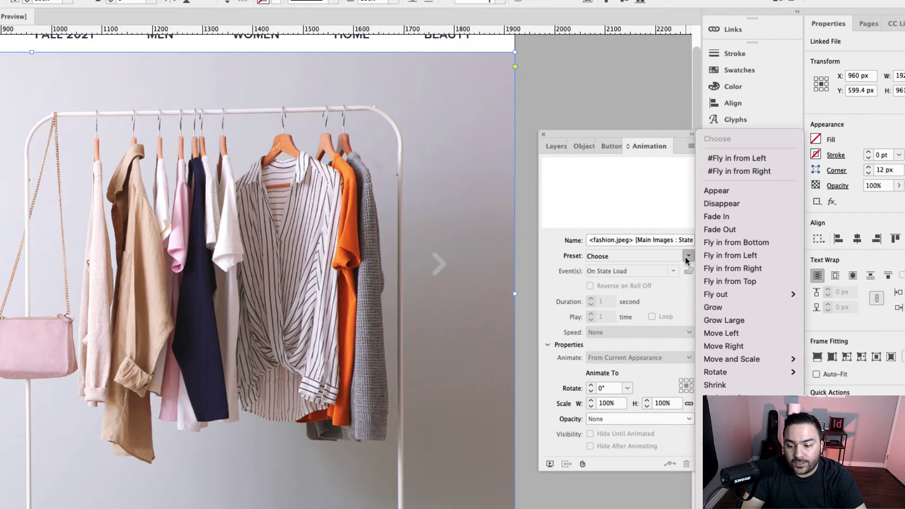
click(719, 191)
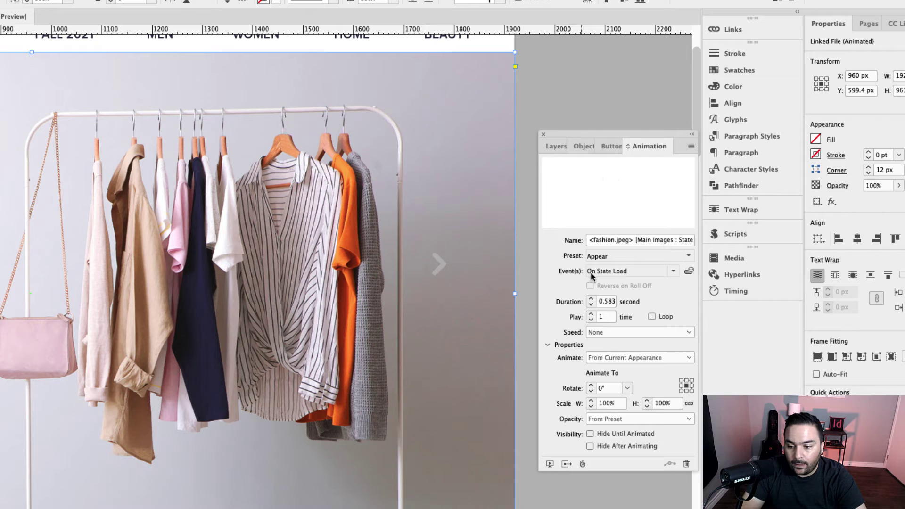
double_click(606, 302)
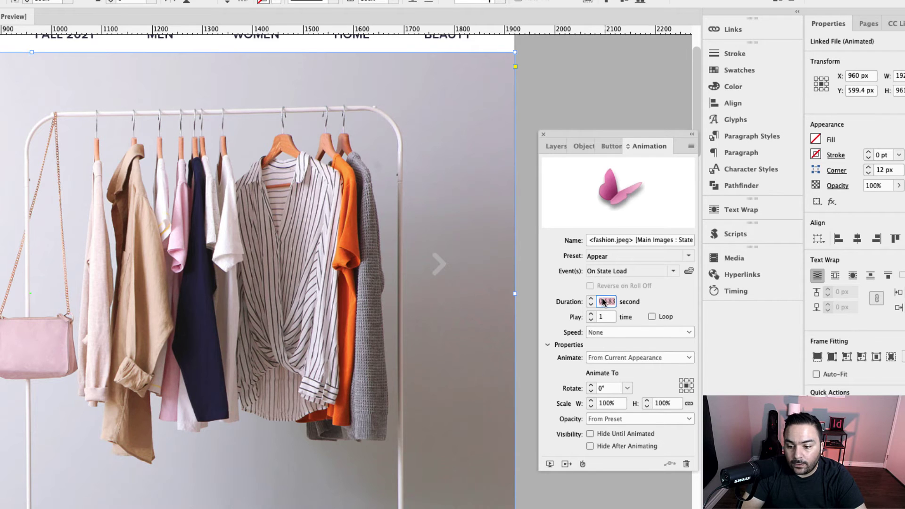
text(0.5)
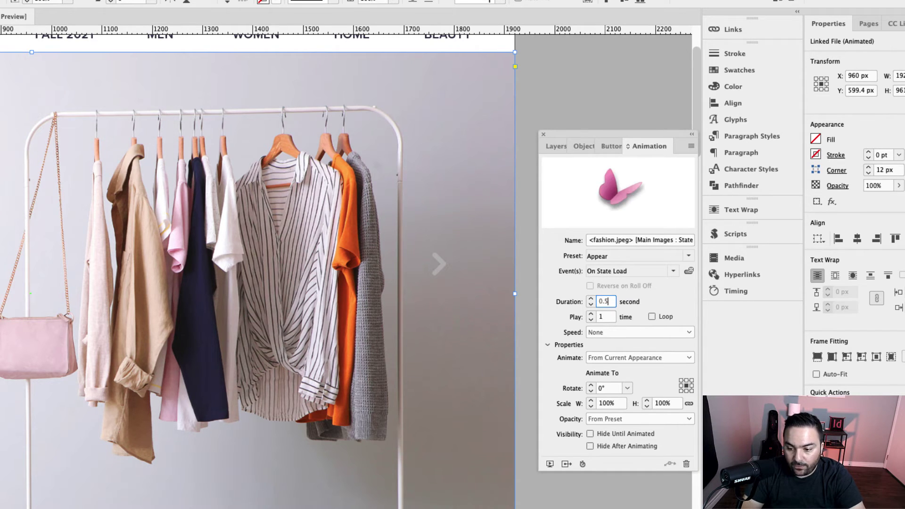
key(Return)
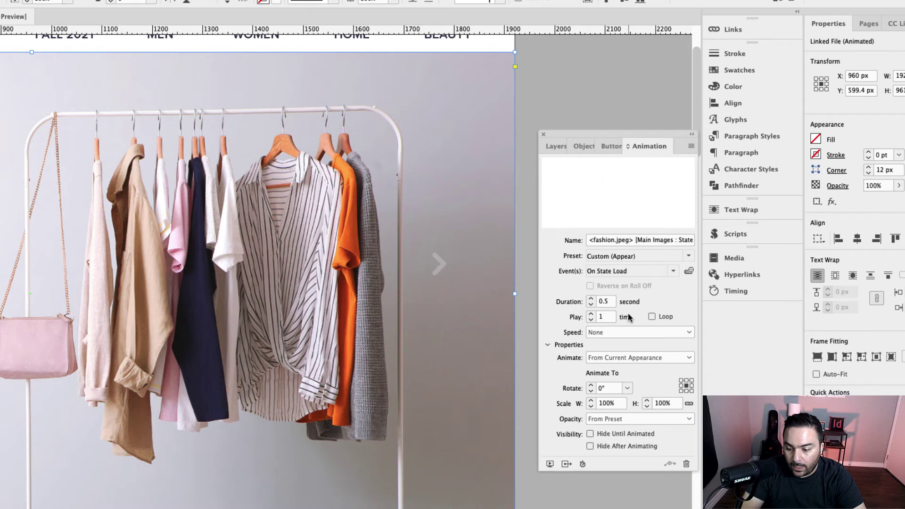
click(618, 417)
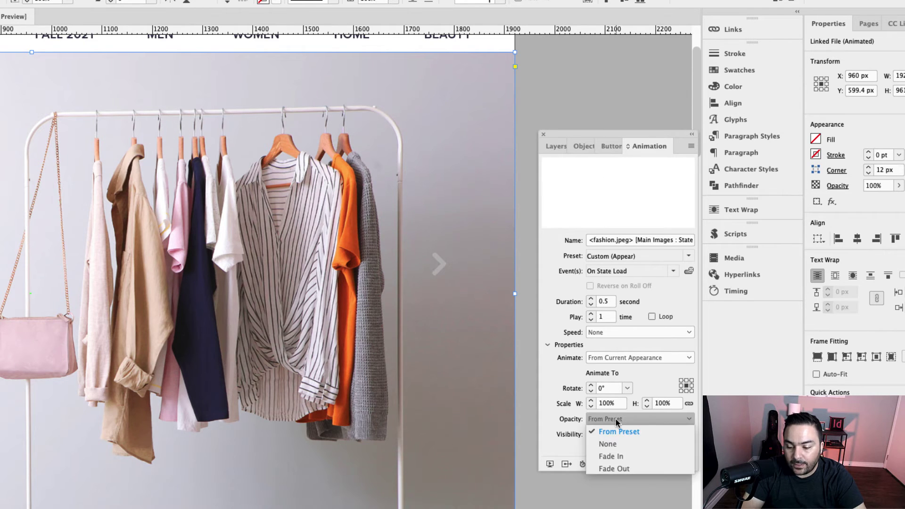
click(617, 456)
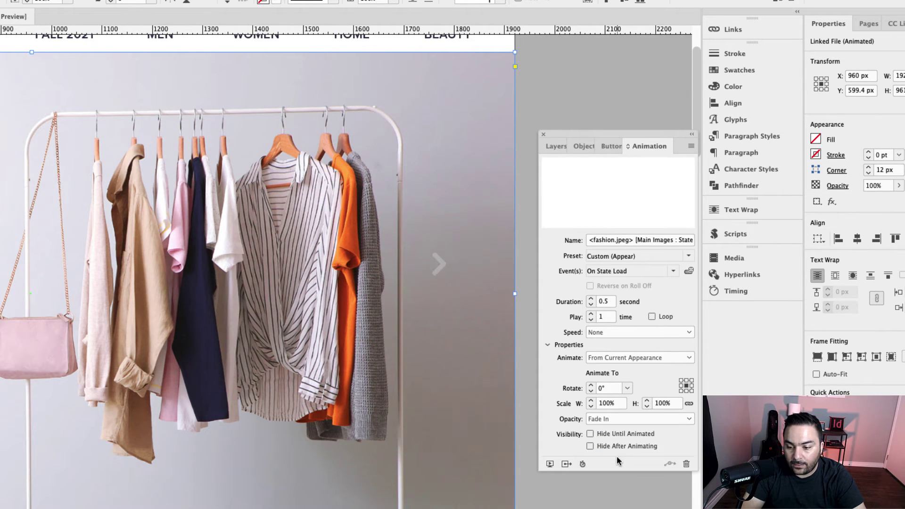
Step: Animate the plants image inside State 2 of Main Images with the Appear preset, a 0.5 second duration and Fade In opacity
click(585, 147)
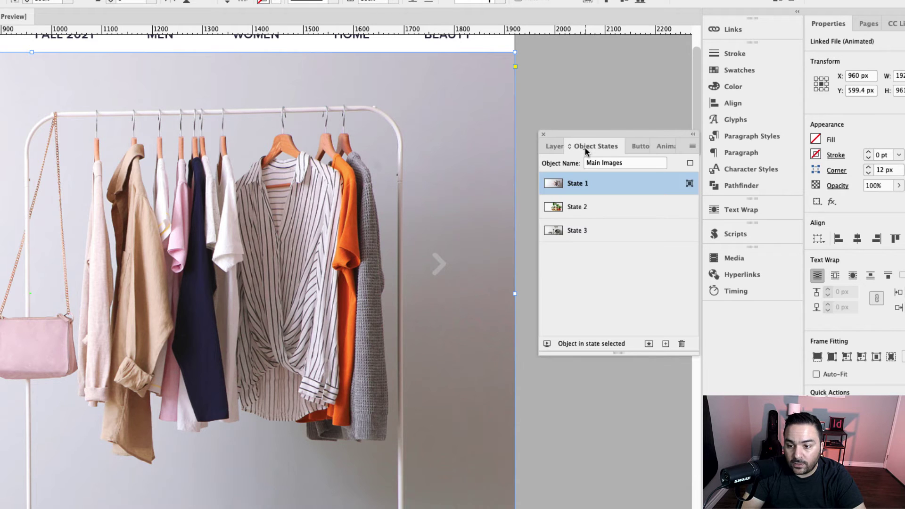
click(581, 211)
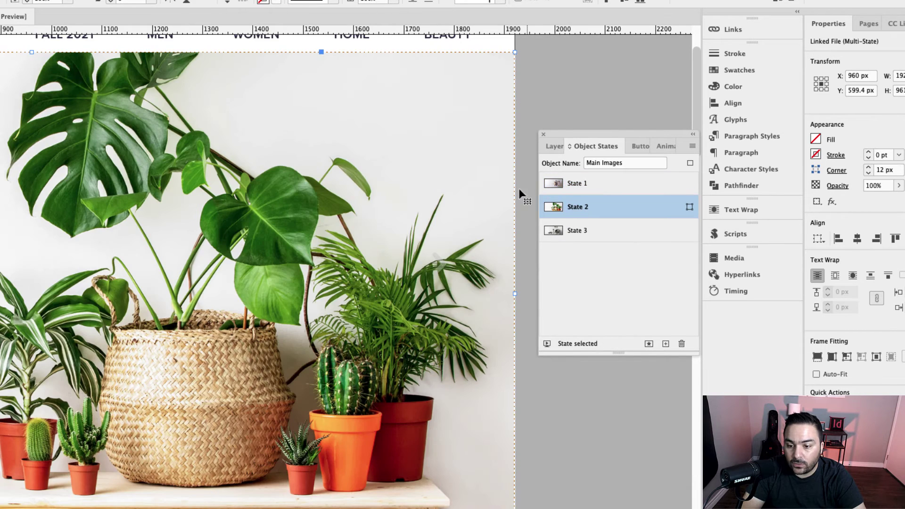
click(490, 158)
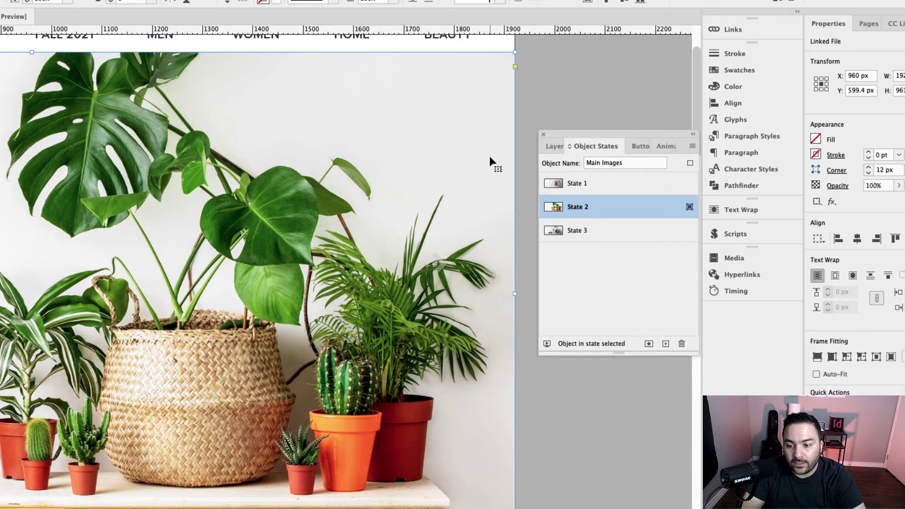
click(664, 147)
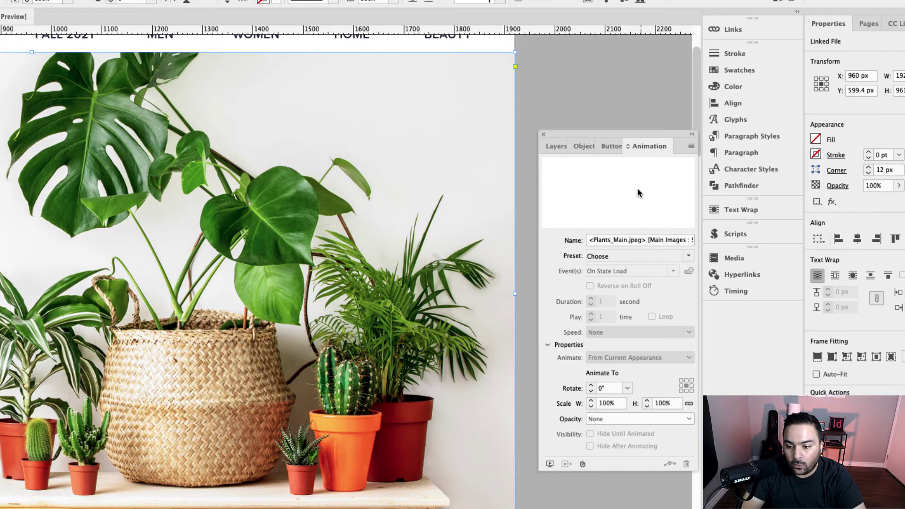
click(687, 256)
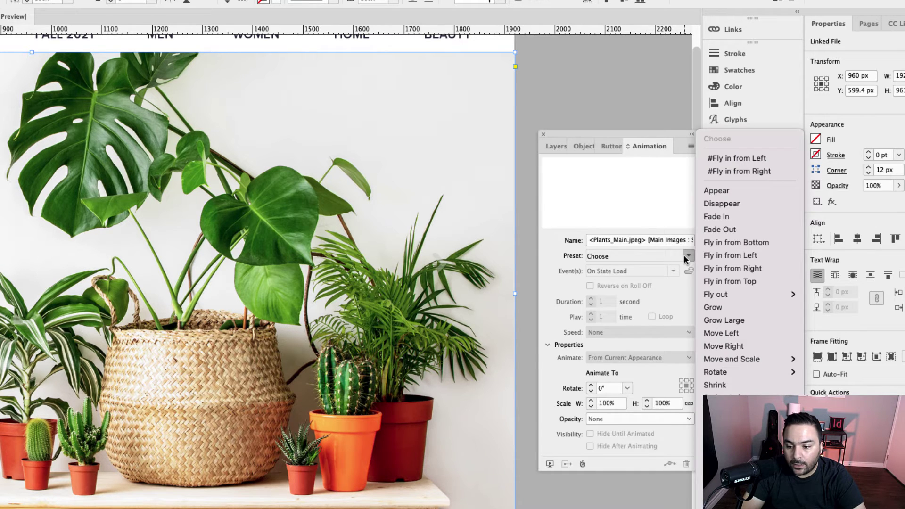
click(716, 190)
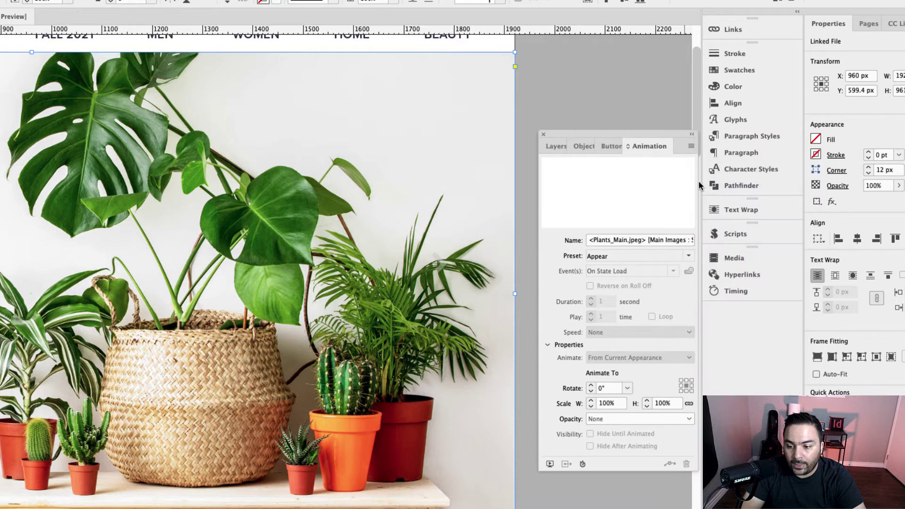
double_click(608, 301)
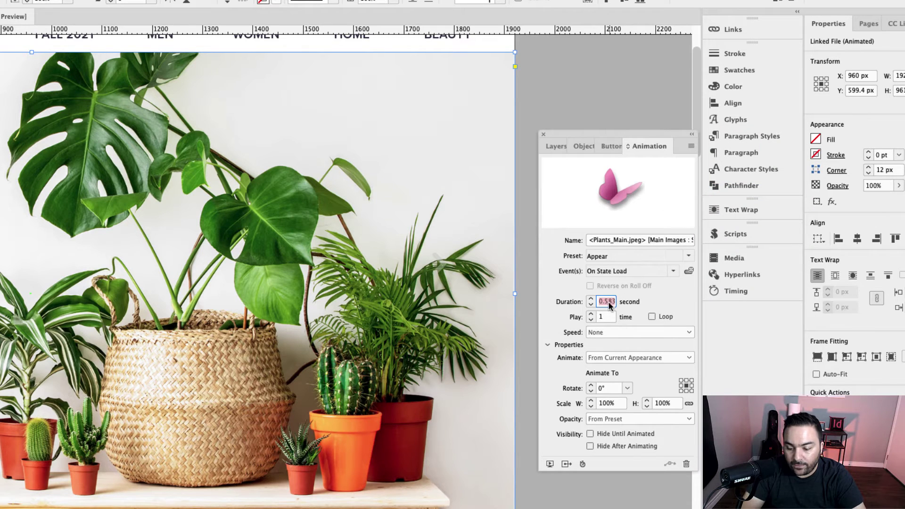
text(0.5)
key(Return)
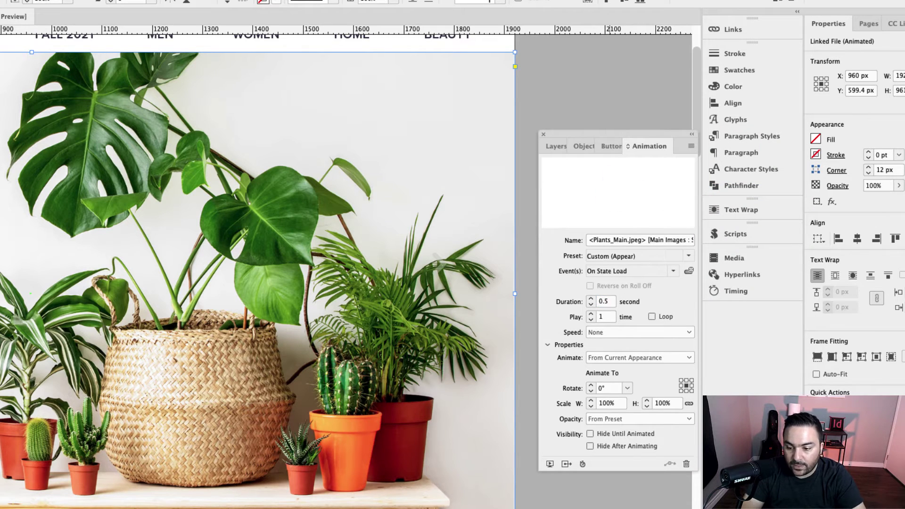
click(606, 419)
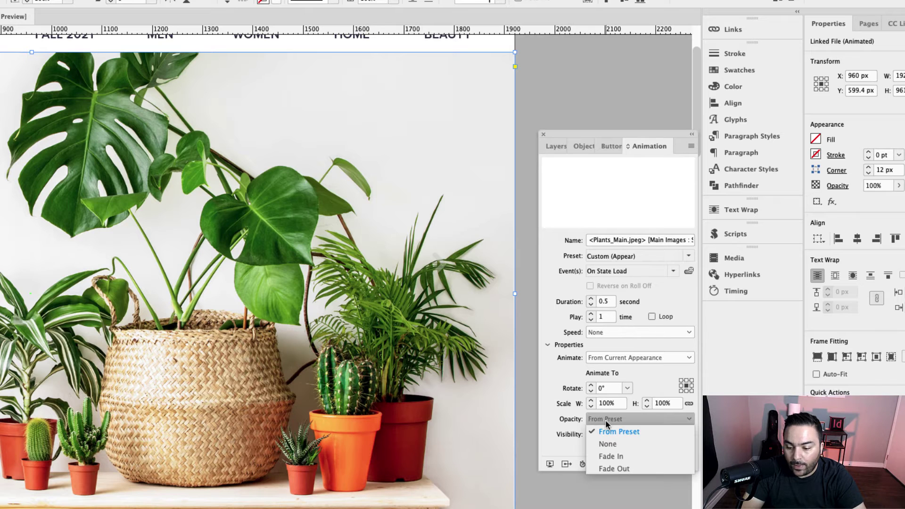
click(612, 456)
Step: Animate the armchair image inside State 3 of Main Images with the Appear preset, a 0.5 second duration and Fade In opacity
click(587, 145)
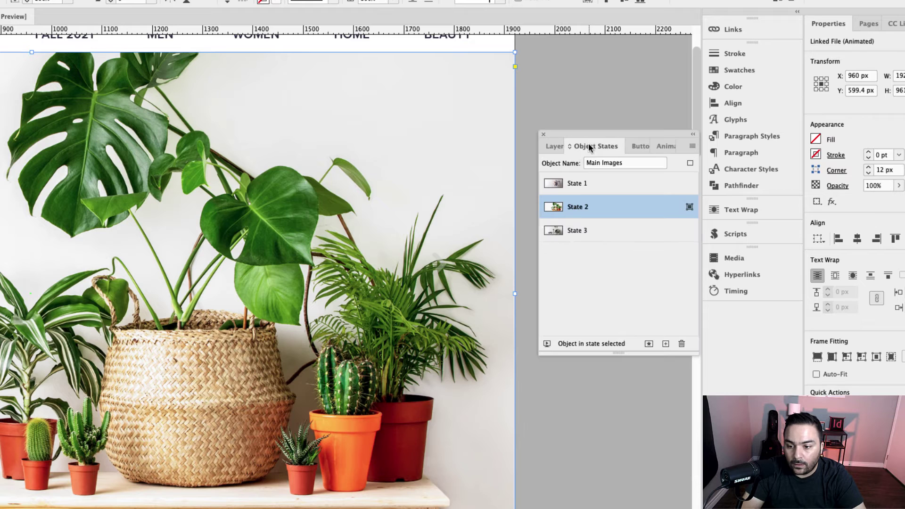
click(576, 232)
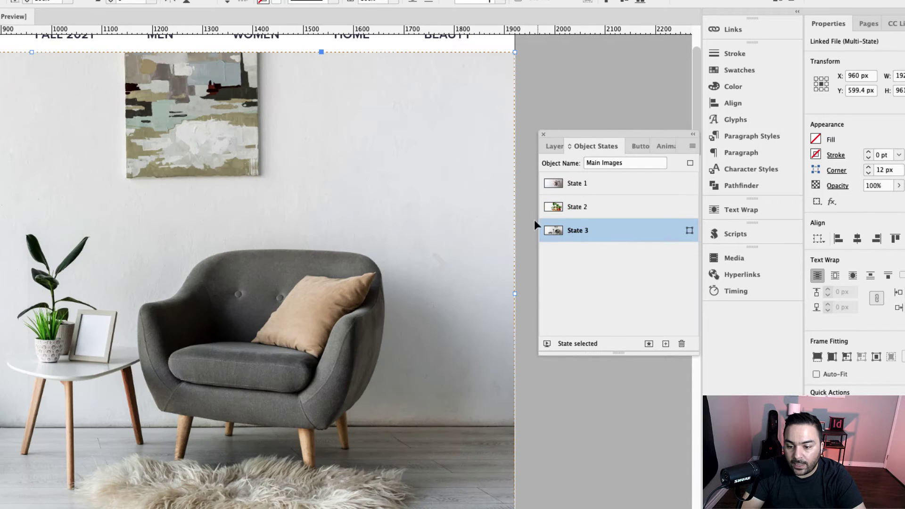
click(482, 137)
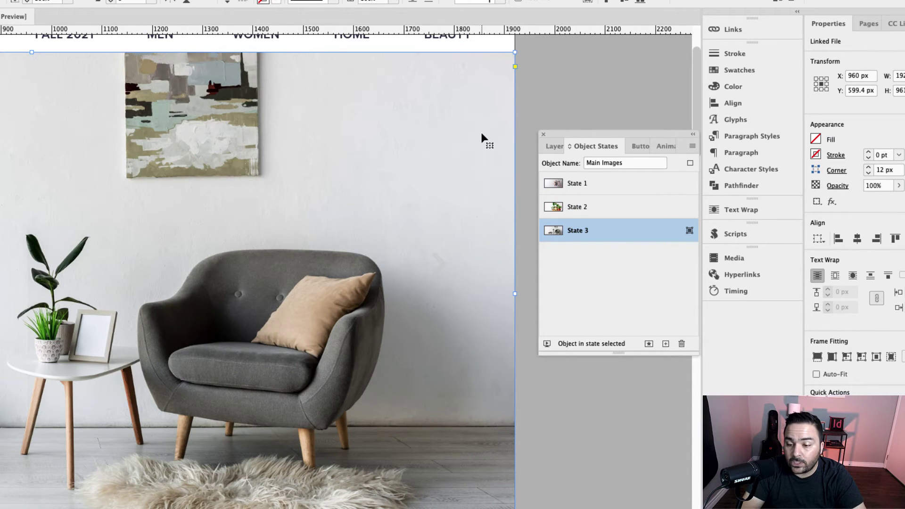
click(665, 146)
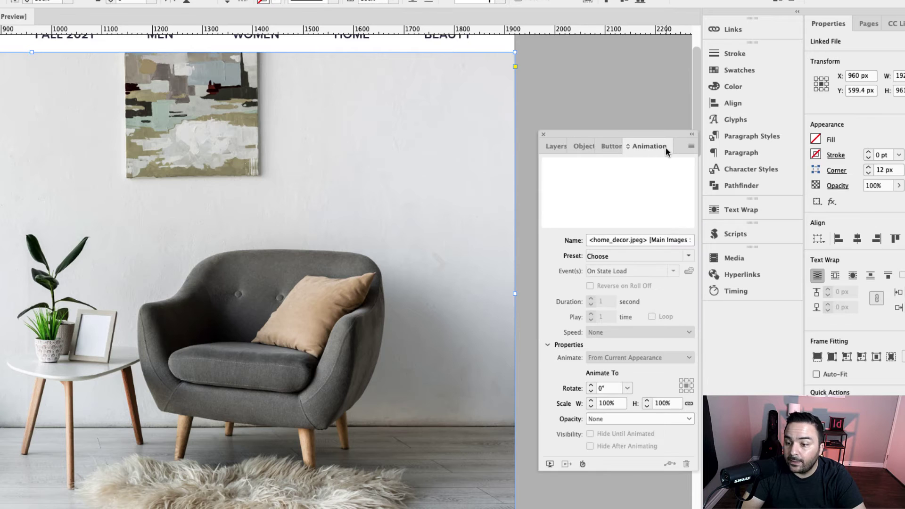
click(689, 256)
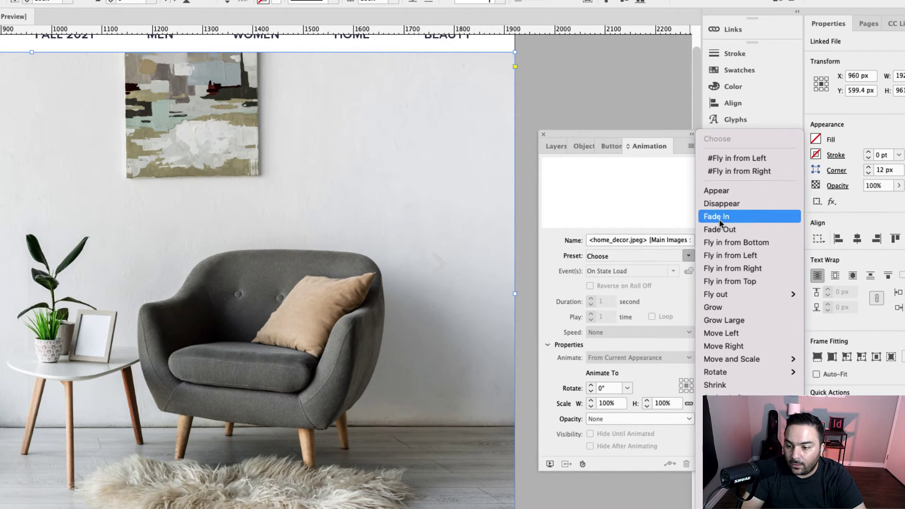
click(711, 193)
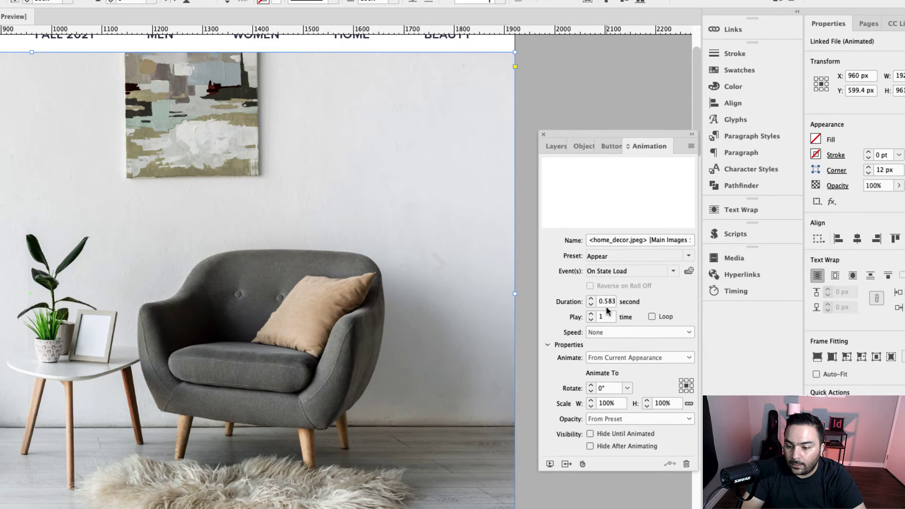
double_click(607, 302)
text(0.5)
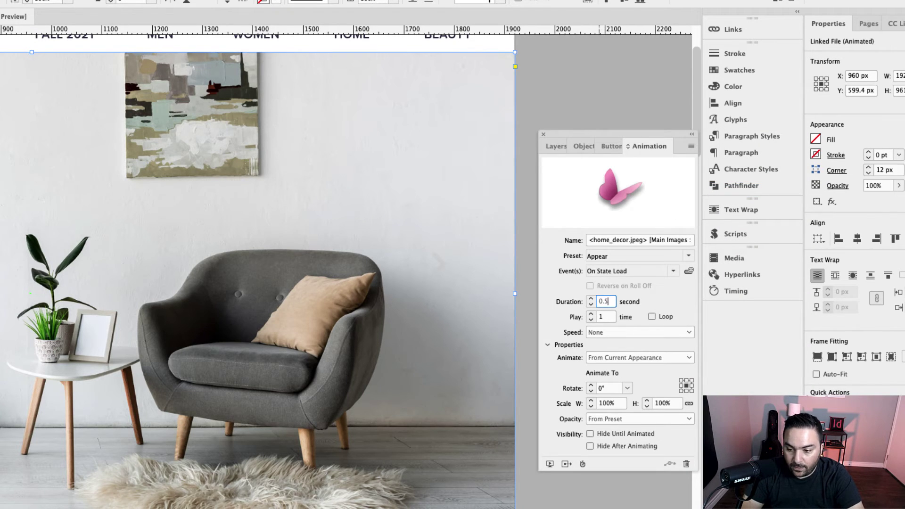
key(Return)
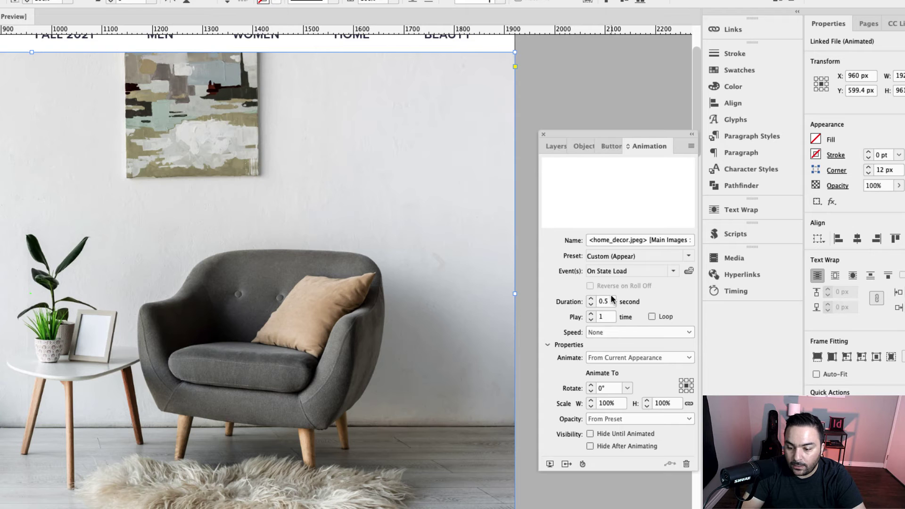
click(611, 420)
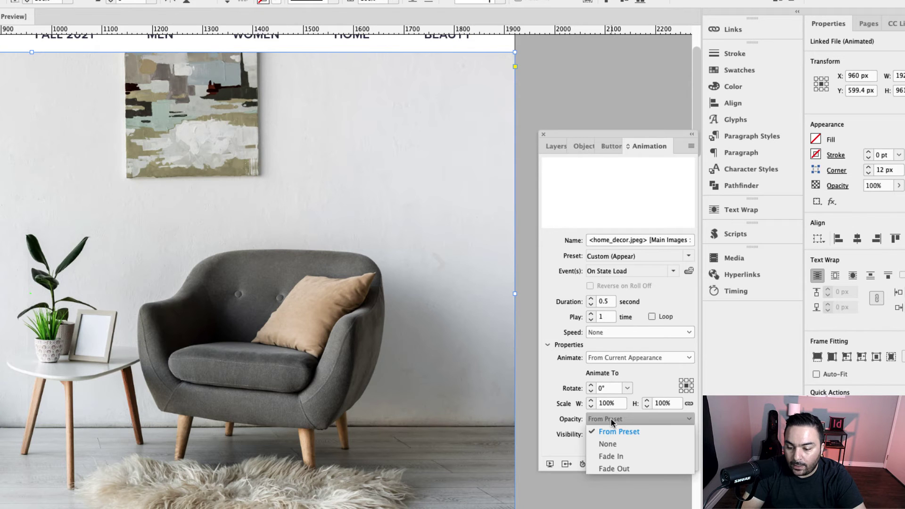
click(615, 455)
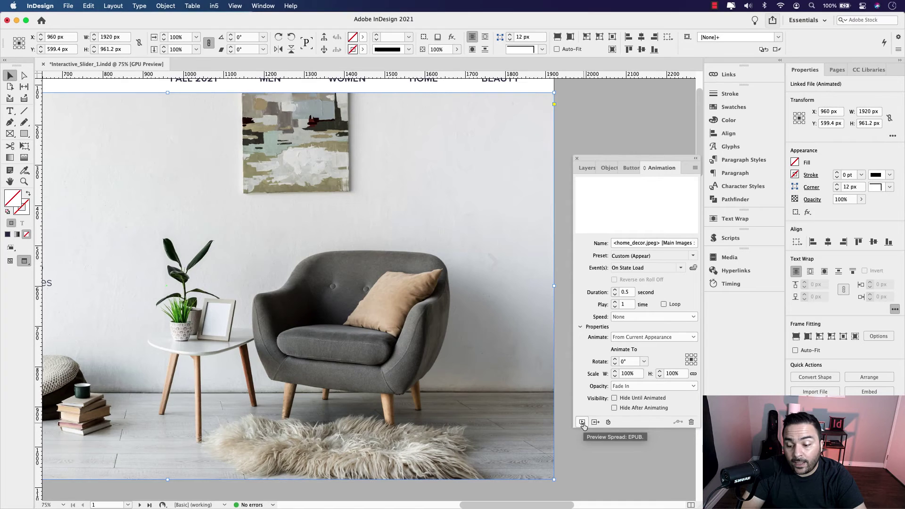
Step: Preview the spread's interactivity and step forward and back through the slides with both arrows to test the image fade-ins
click(582, 422)
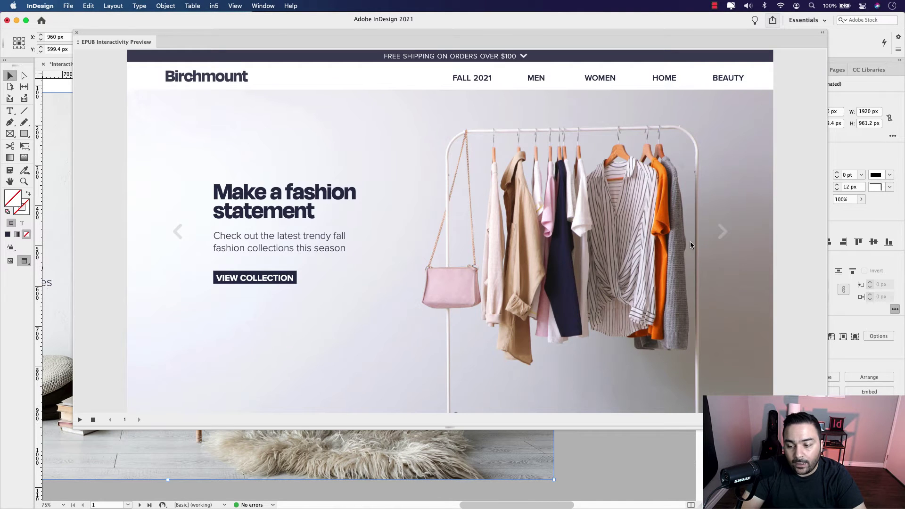
click(724, 237)
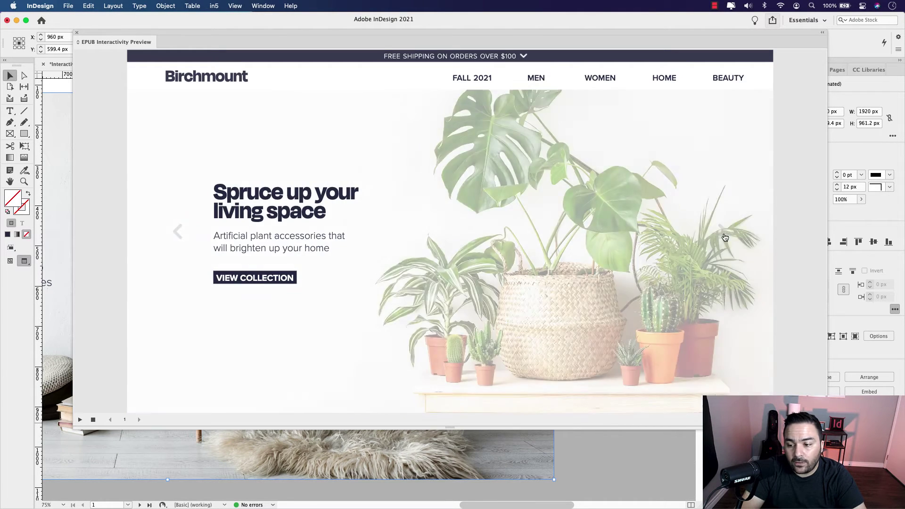
click(725, 238)
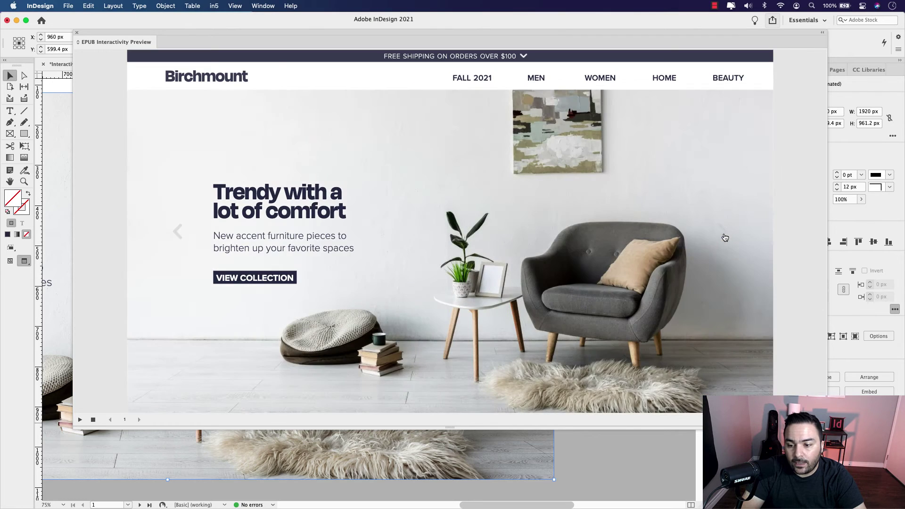
click(725, 237)
click(725, 237)
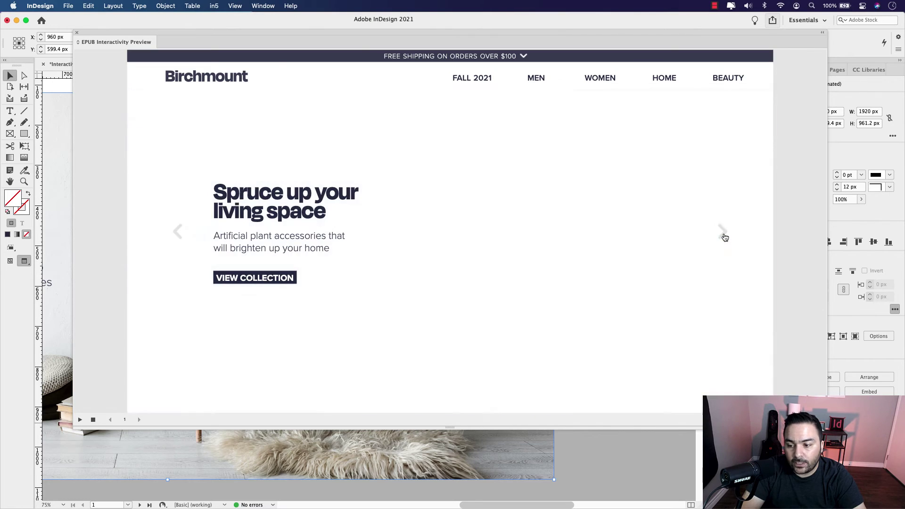
click(725, 237)
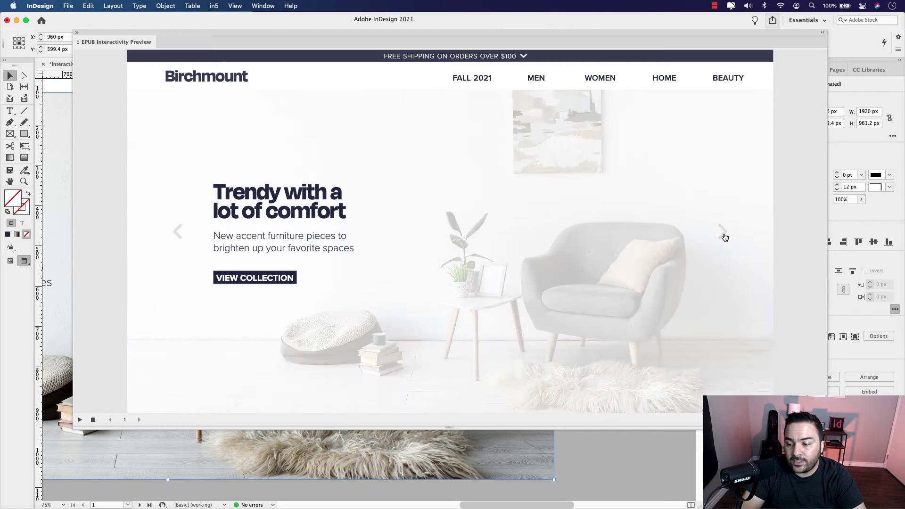
click(177, 233)
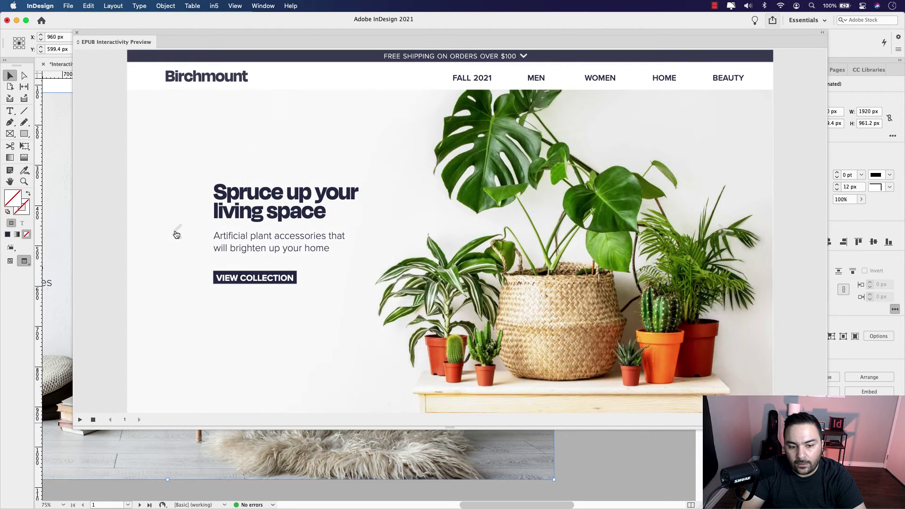
click(177, 233)
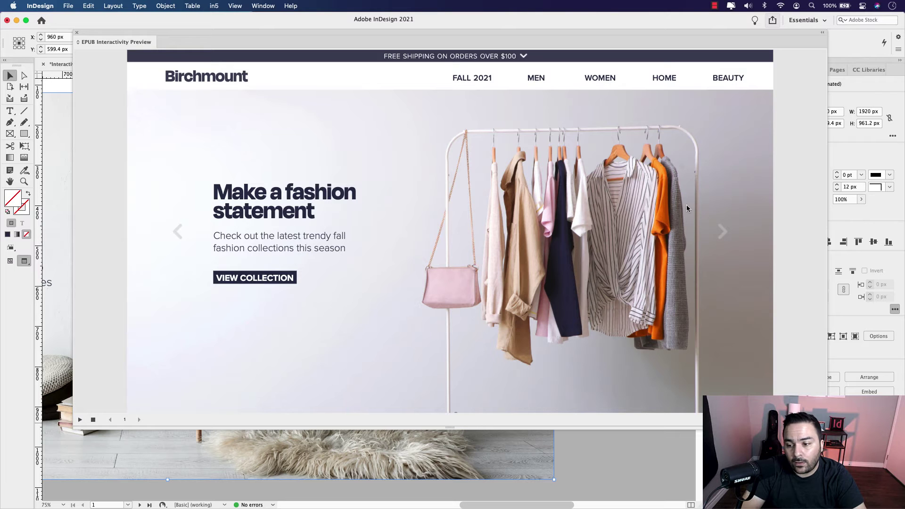
Step: Cycle forward through the fashion, plants and armchair slides again in the preview, and close it
click(722, 232)
click(721, 234)
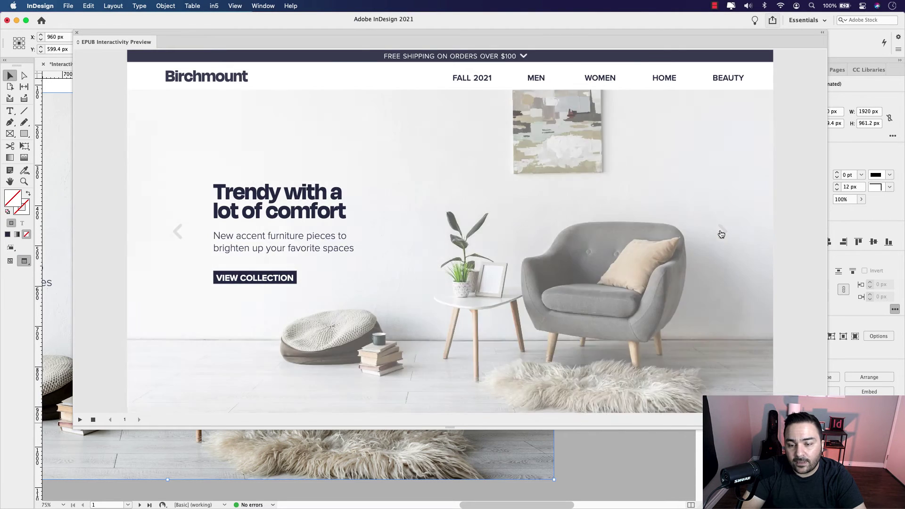
click(721, 233)
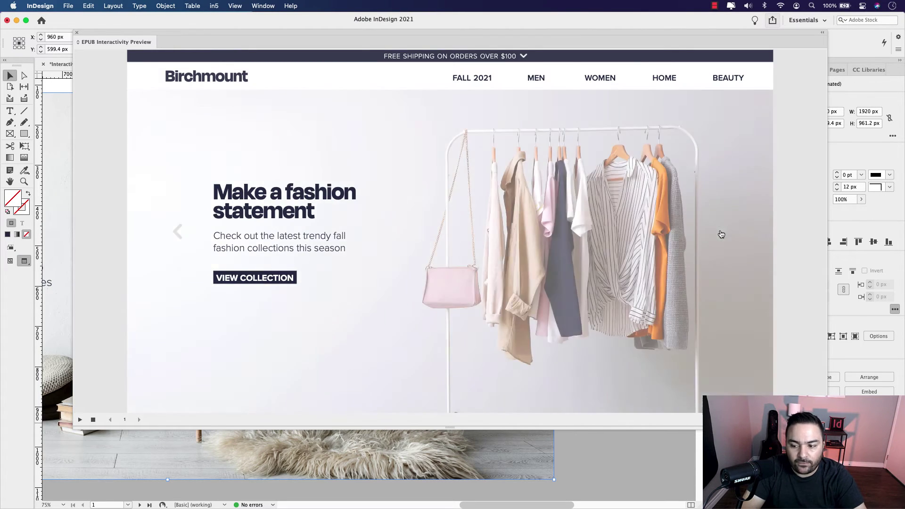
click(721, 233)
click(721, 234)
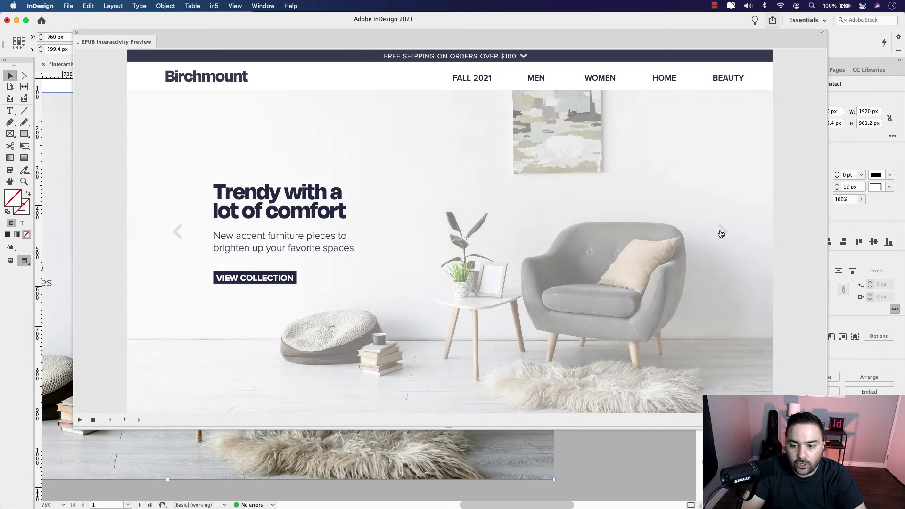
click(721, 233)
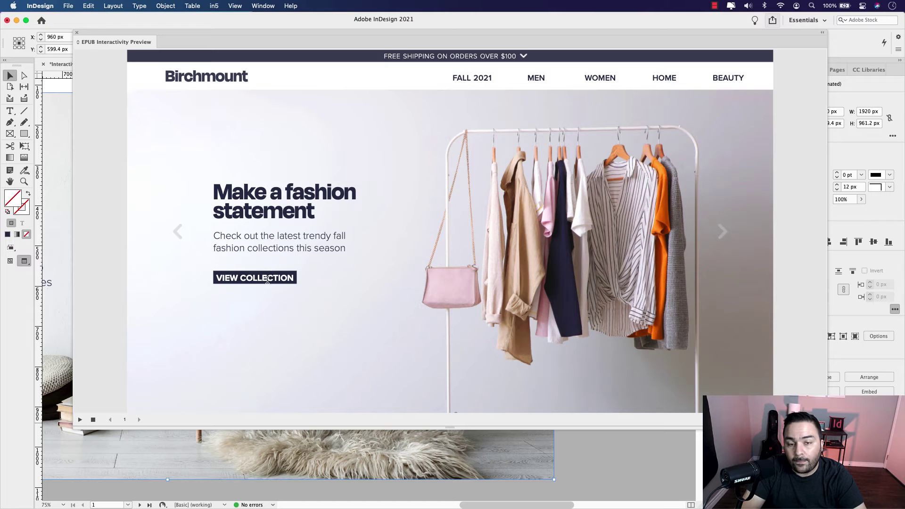
click(77, 35)
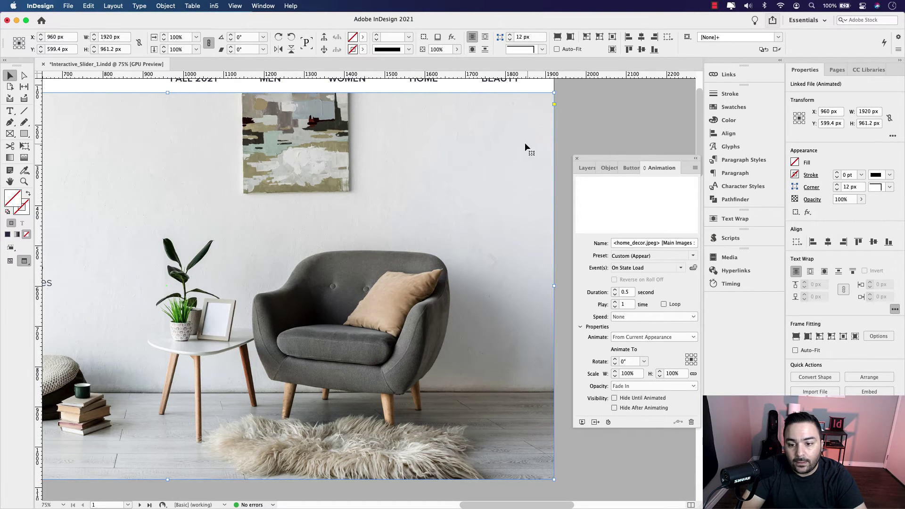
Step: Review the fashion, plants and chairs collection layouts on pages 2 to 4, and return to the slider on page 1
scroll(406, 145, left, 10)
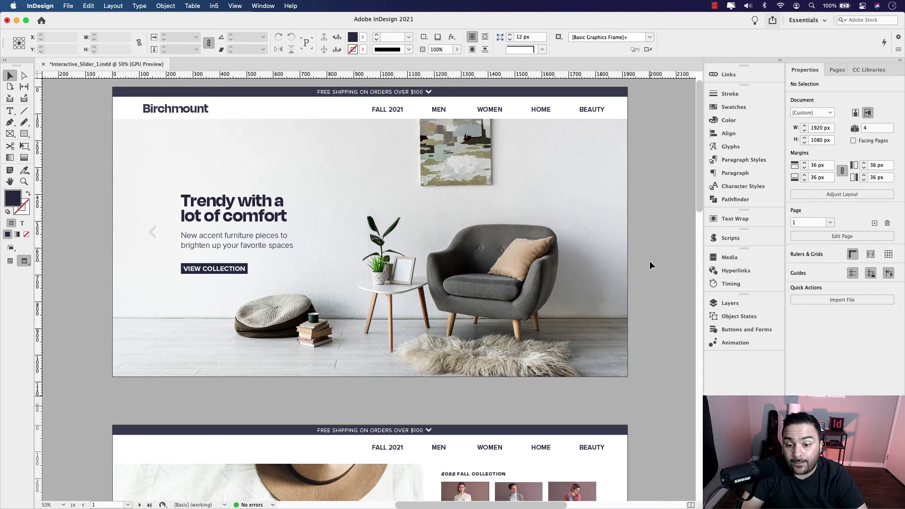
scroll(618, 415, down, 3)
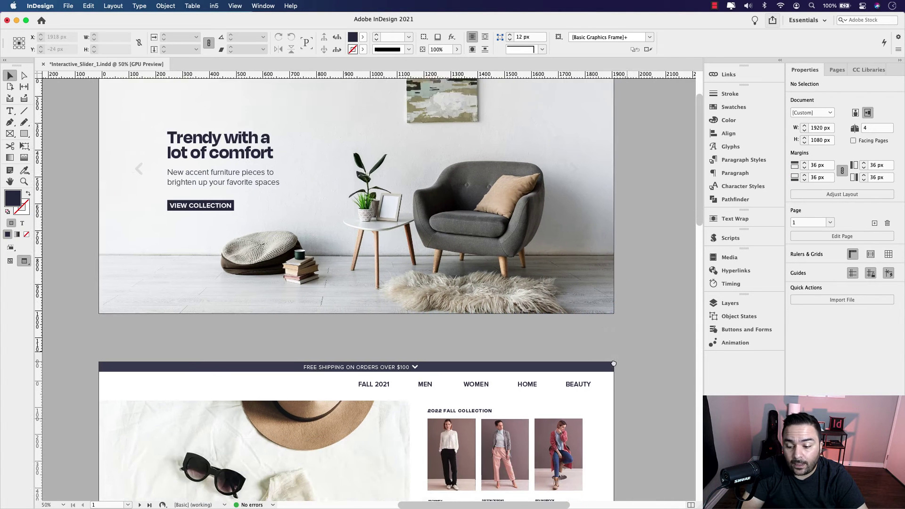
scroll(613, 363, down, 7)
scroll(592, 420, down, 6)
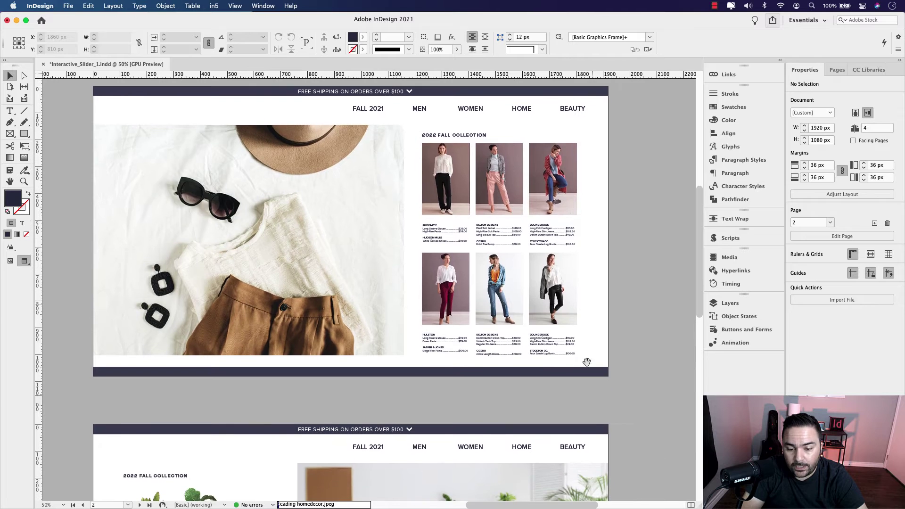
scroll(587, 361, down, 5)
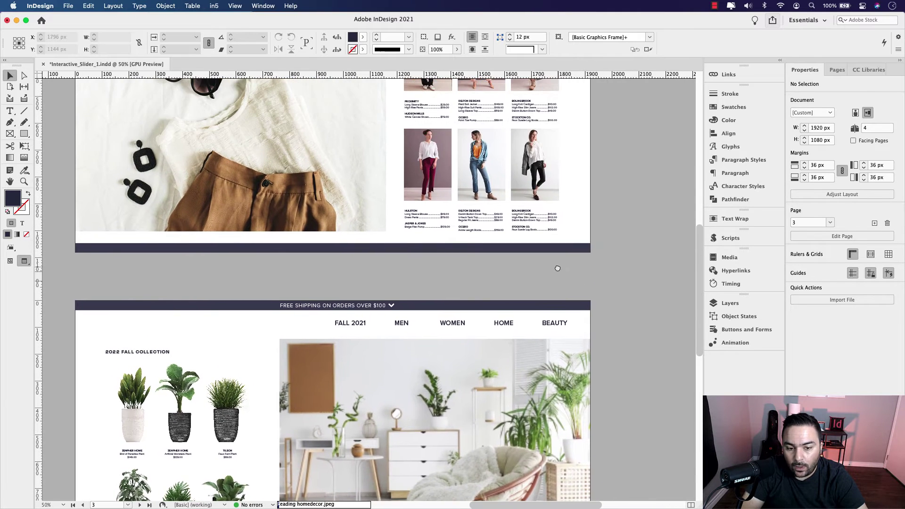
scroll(557, 268, up, 10)
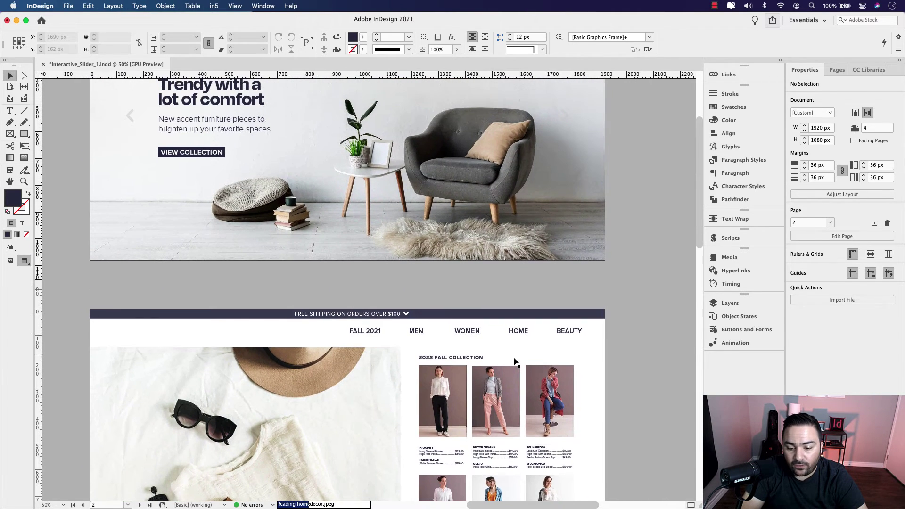
scroll(515, 362, down, 13)
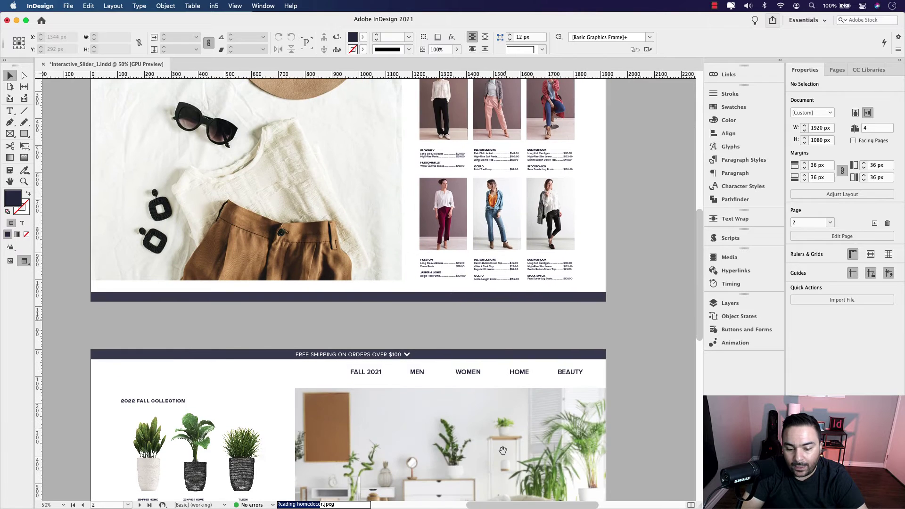
scroll(503, 451, down, 8)
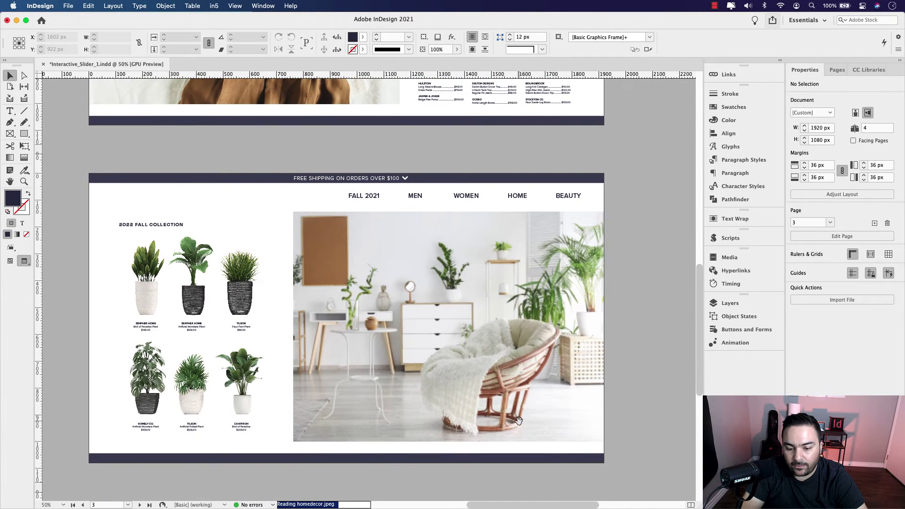
scroll(519, 420, down, 14)
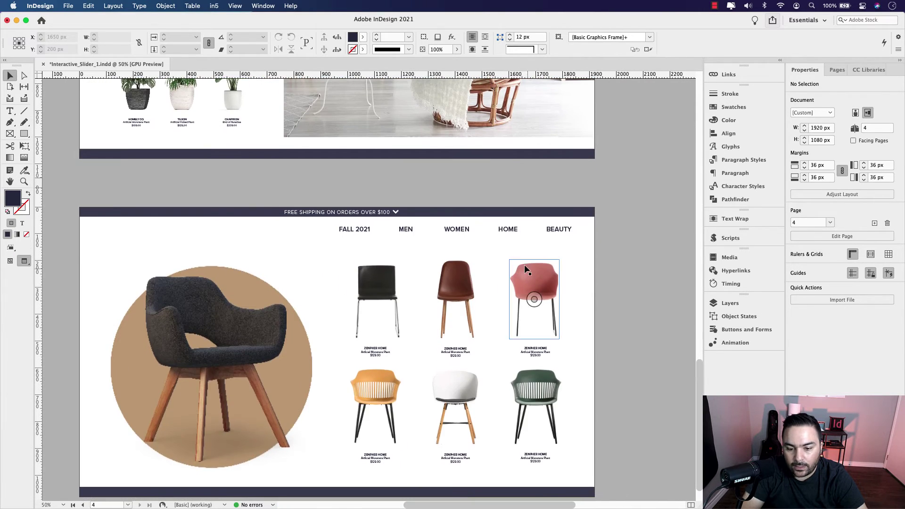
scroll(544, 202, up, 9)
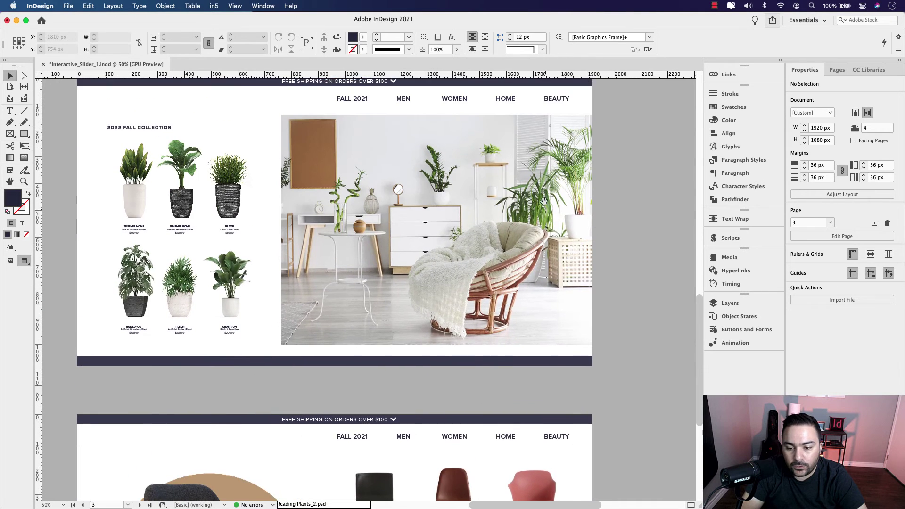
scroll(544, 201, up, 20)
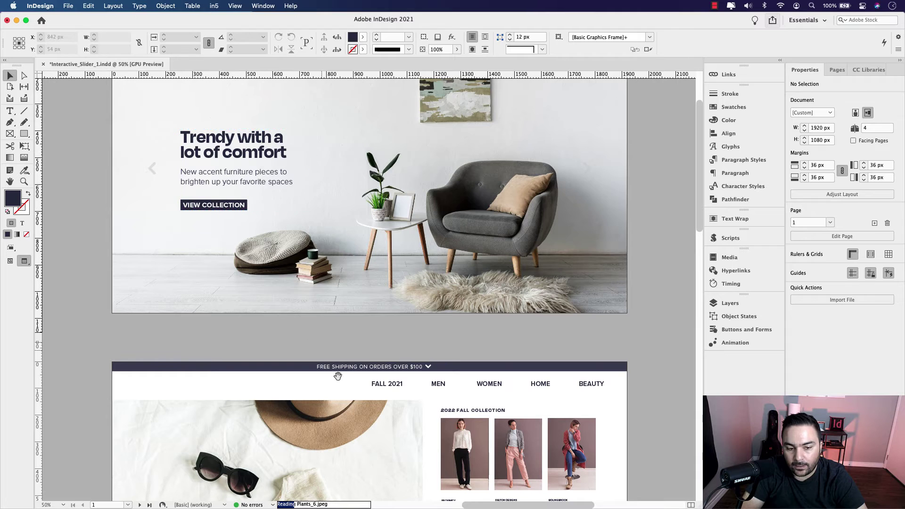
scroll(338, 375, down, 13)
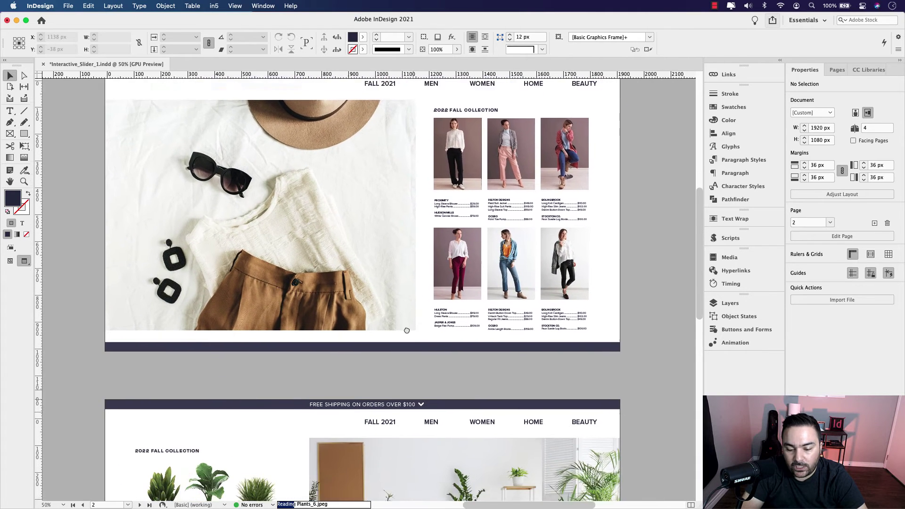
scroll(407, 330, down, 8)
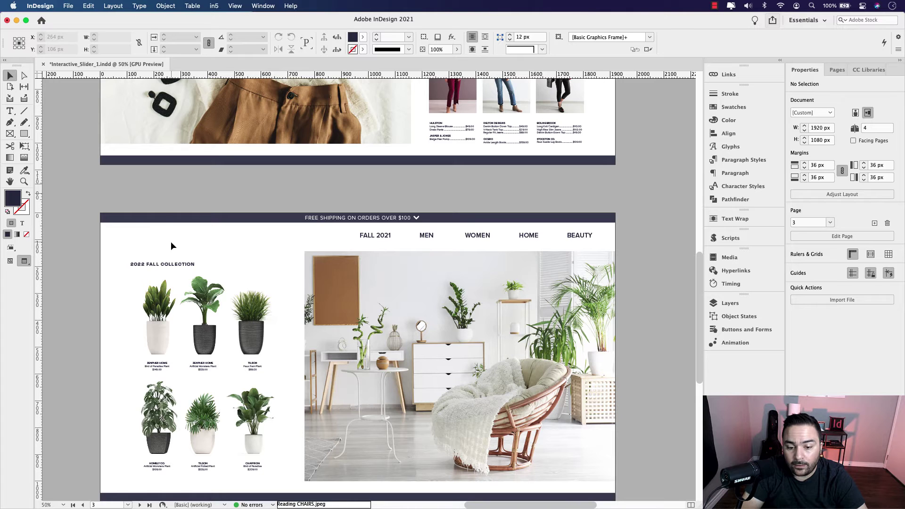
scroll(258, 269, up, 13)
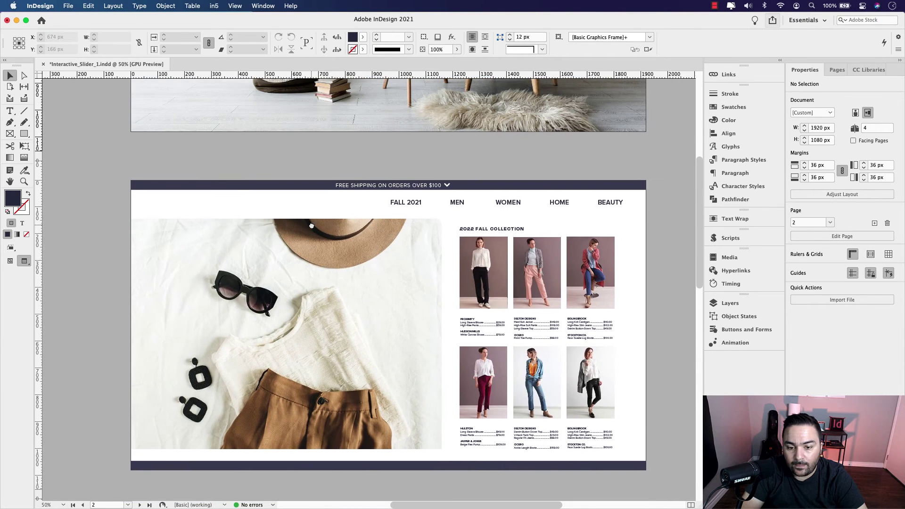
scroll(311, 226, up, 10)
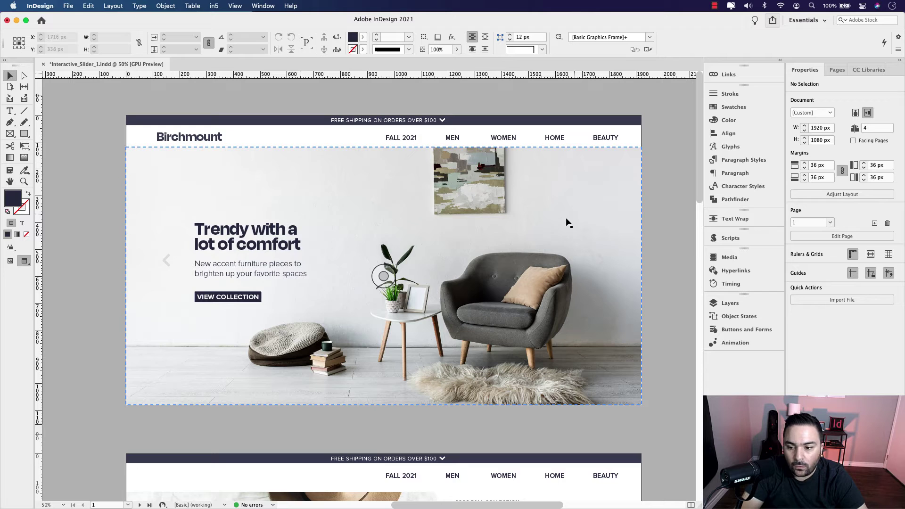
Step: Set the Main Images multi-state object to State 1, the clothing rack image
click(639, 290)
click(726, 319)
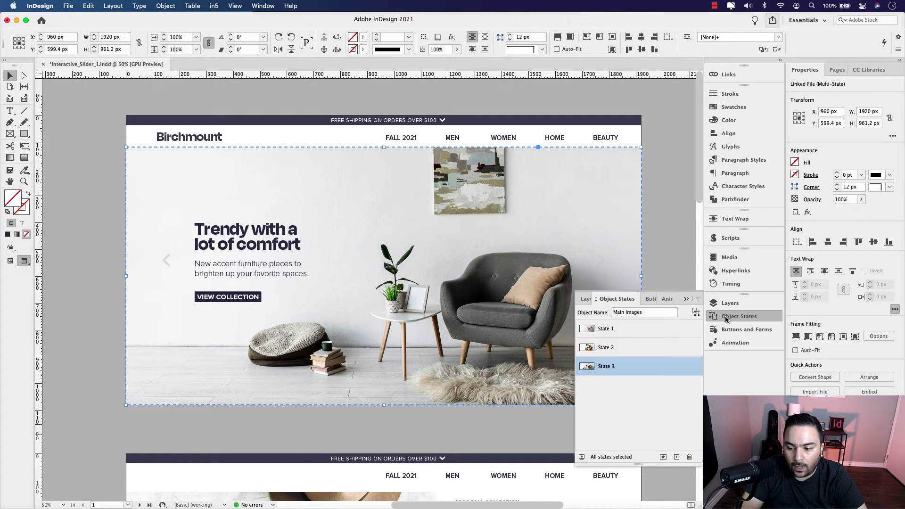
click(603, 332)
click(686, 300)
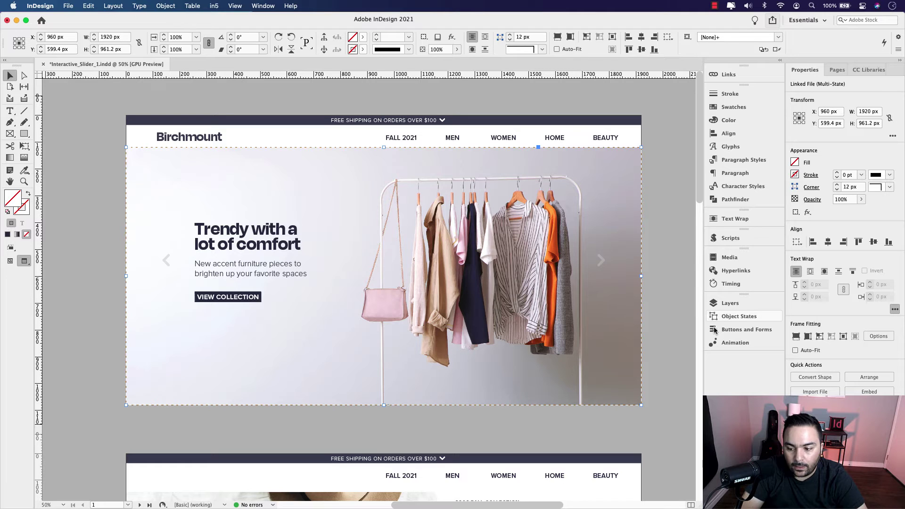
Step: Set the Section Headlines multi-state object to its Fashion Headline state
click(238, 246)
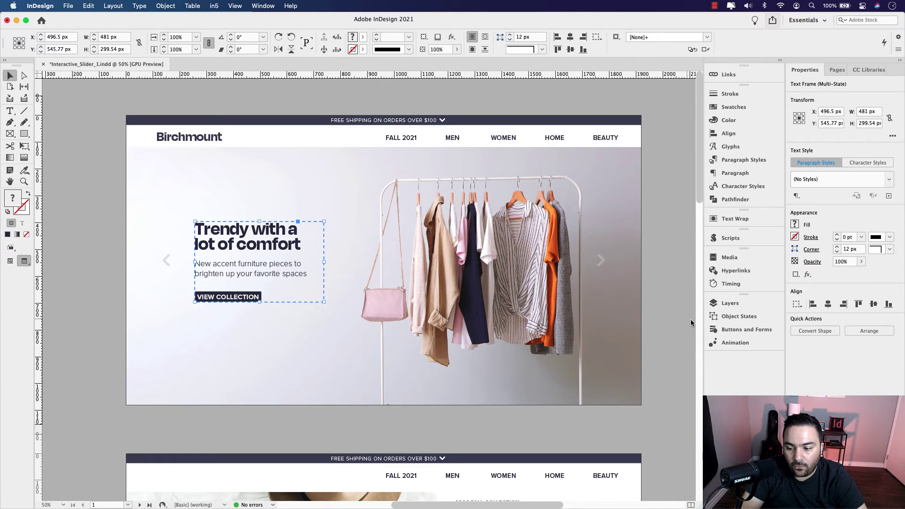
click(735, 319)
click(624, 332)
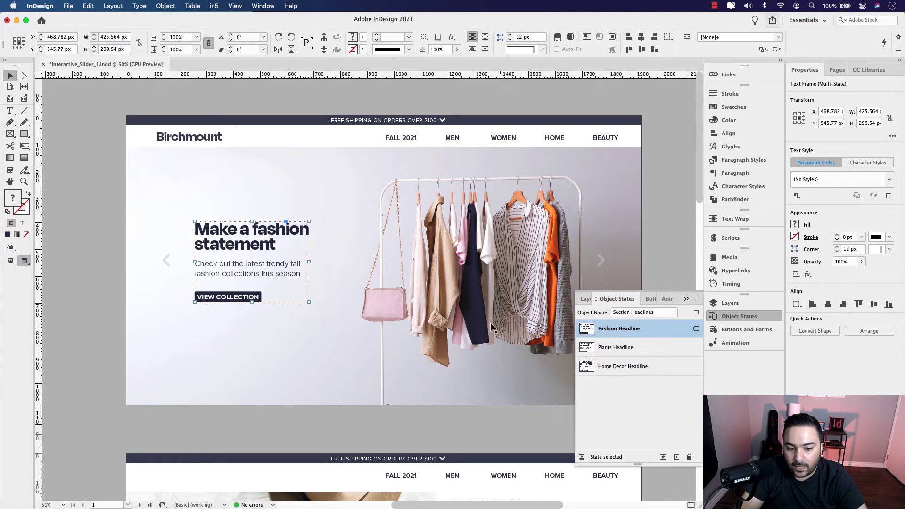
click(687, 299)
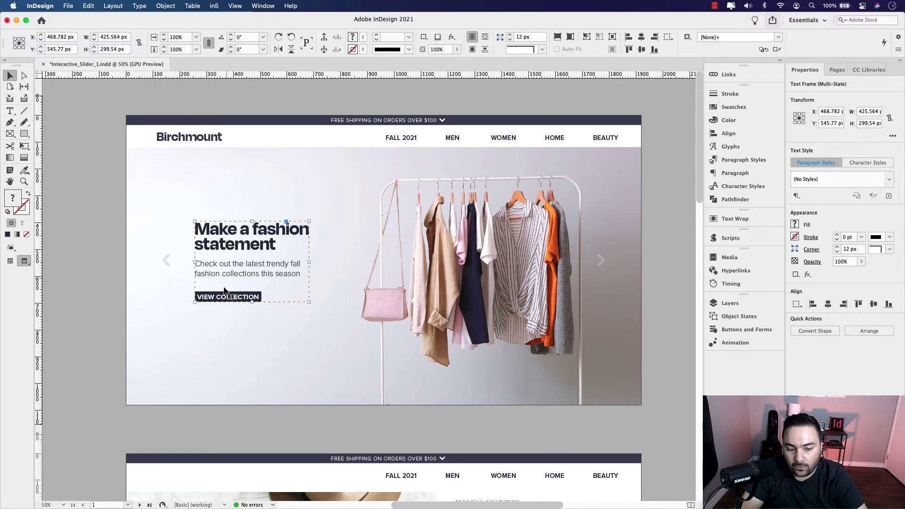
Step: Convert the View Collection text frame in the fashion headline into a button
scroll(209, 301, up, 2)
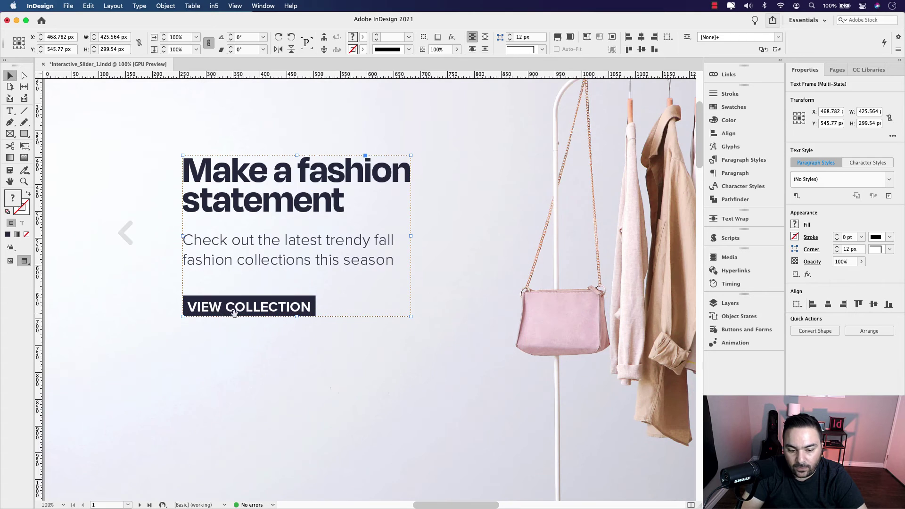
drag(234, 312, 259, 269)
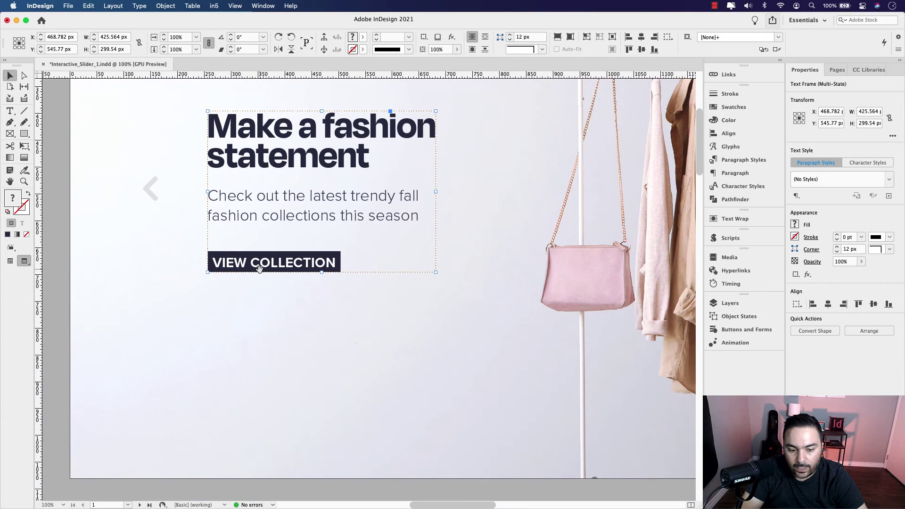
double_click(290, 266)
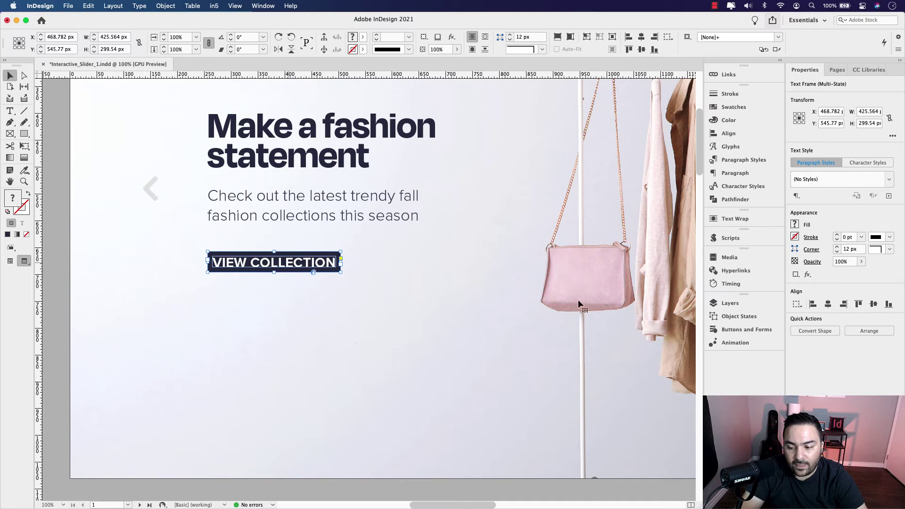
click(734, 331)
drag(614, 276, 473, 235)
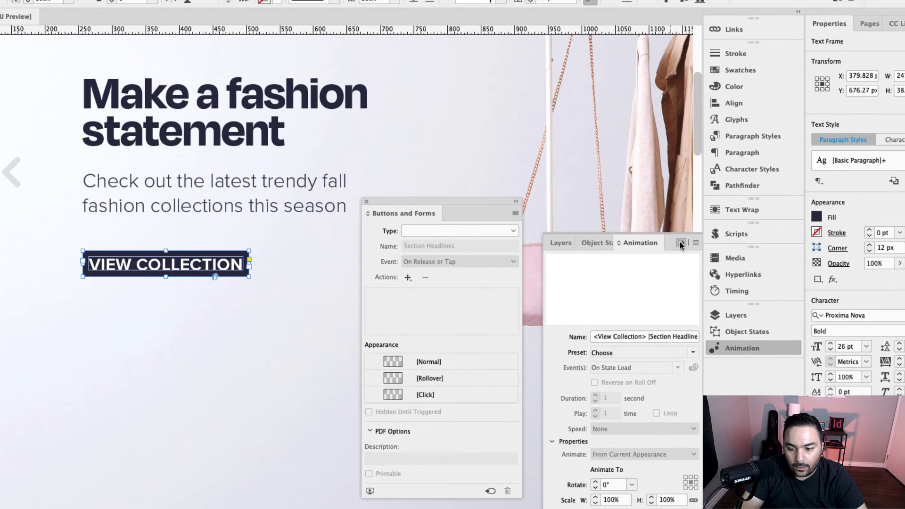
click(680, 242)
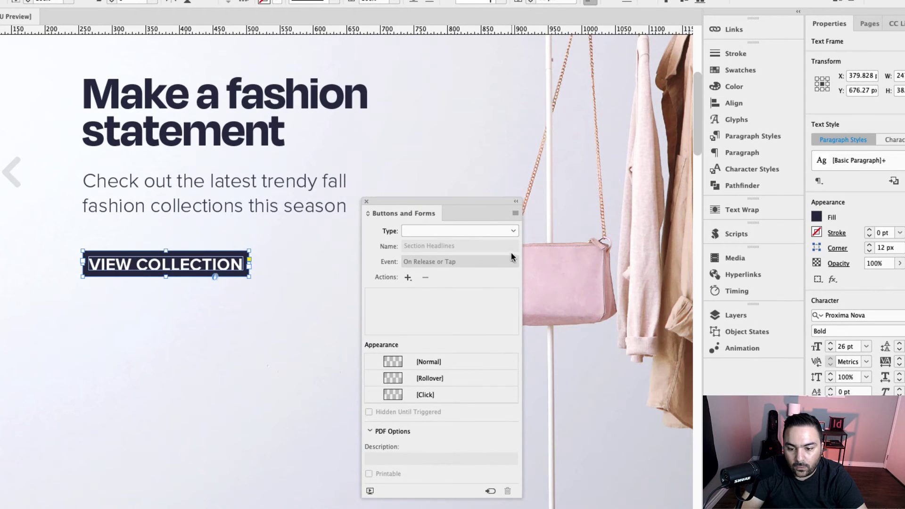
click(511, 230)
click(465, 242)
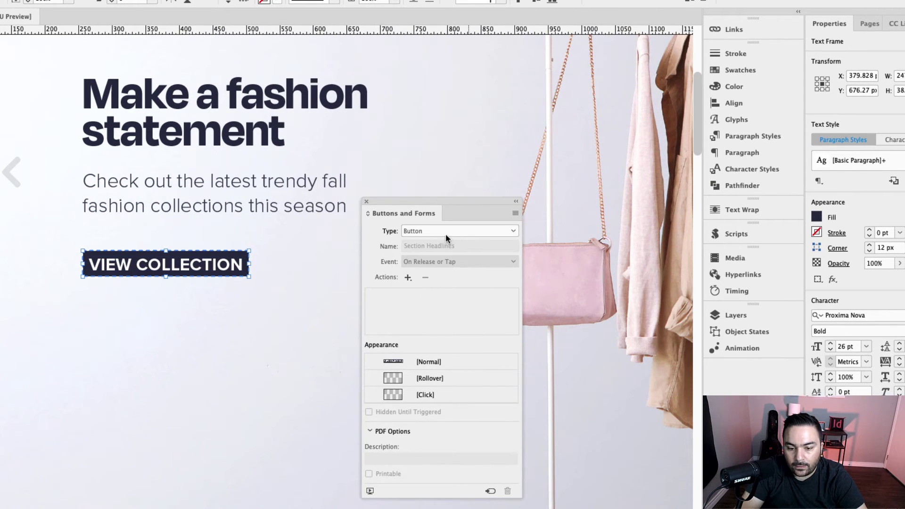
Step: Name the fashion View Collection button "Fashion Section Button"
click(433, 245)
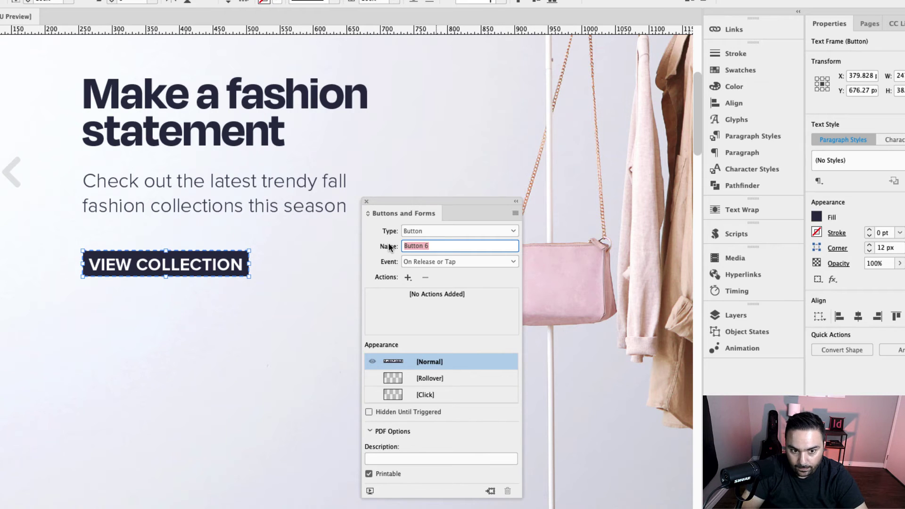
text(Fashion S)
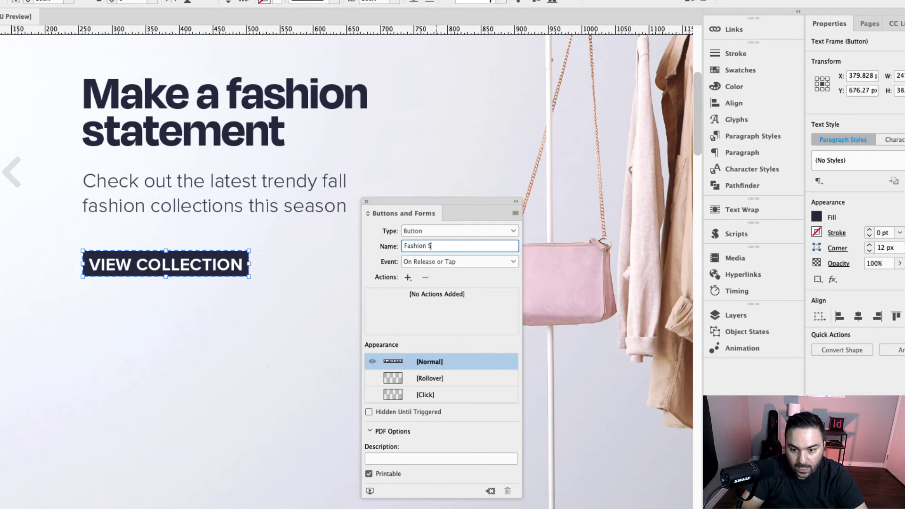
text(ection Butto)
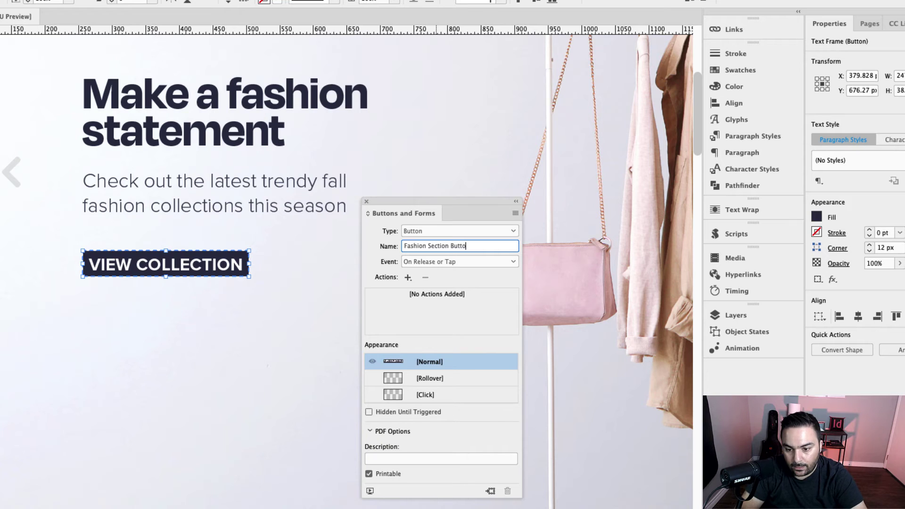
text(n)
key(Return)
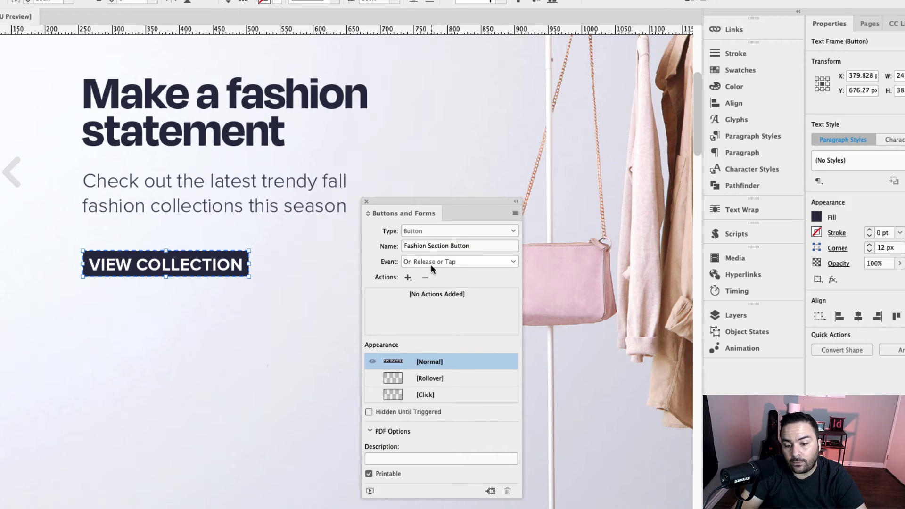
Step: Add a Go To Page action to the fashion button, with page 2 as its destination
click(408, 279)
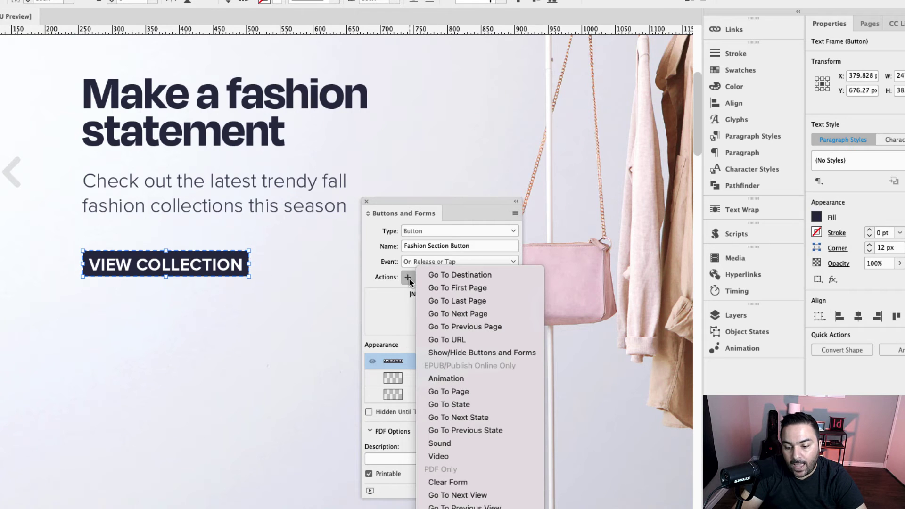
click(484, 394)
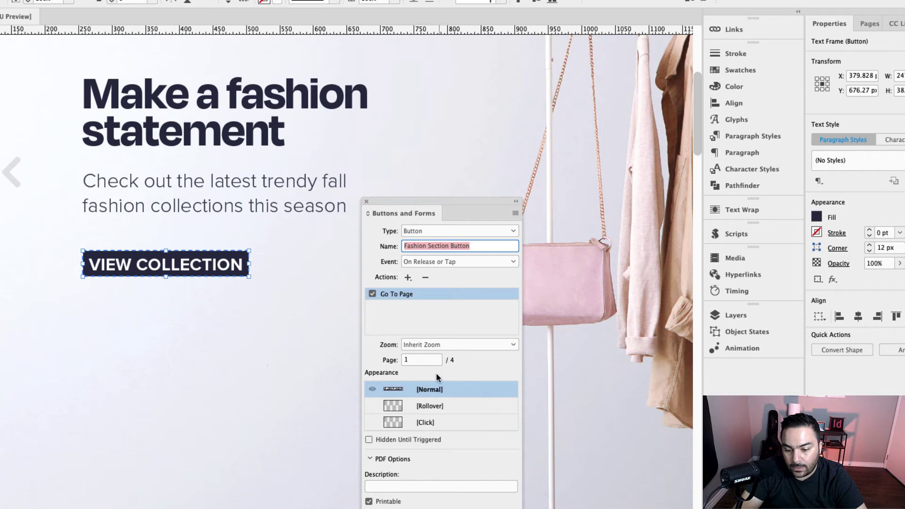
click(415, 360)
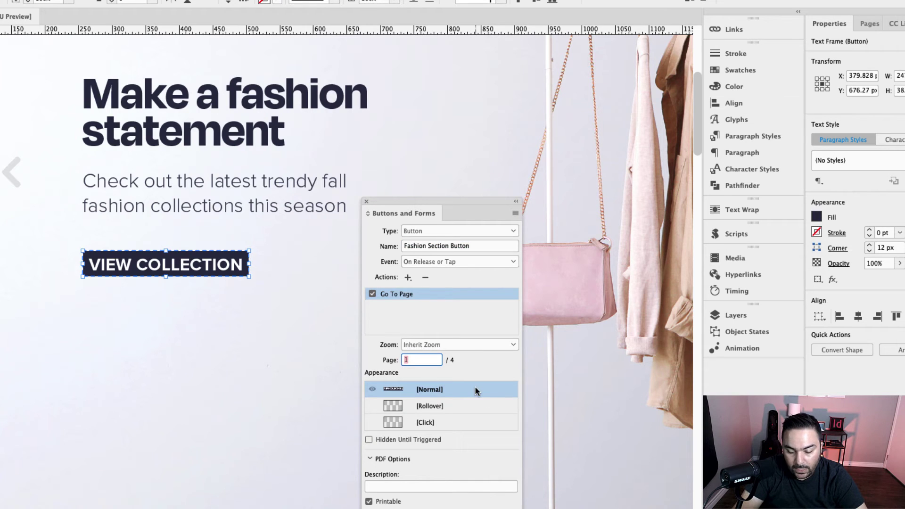
text(2)
key(Return)
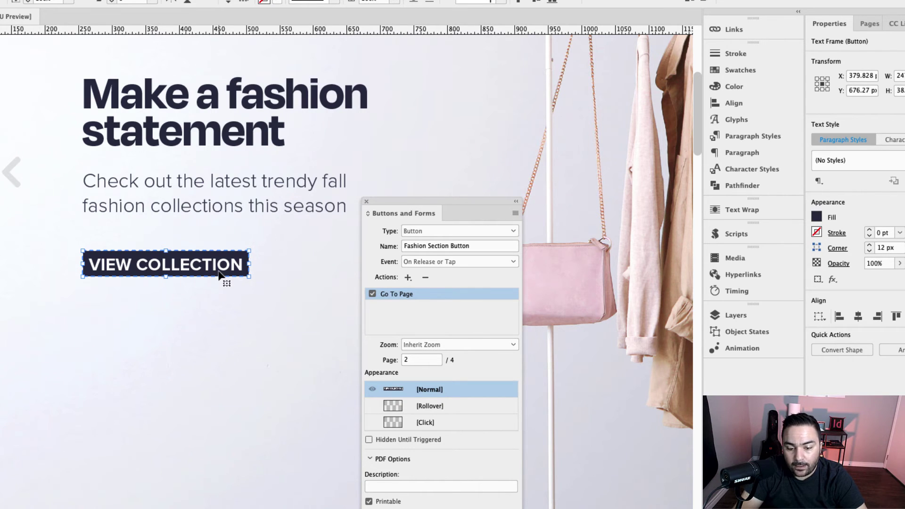
Step: Add a Rollover appearance to the fashion button with a 70% fill tint, and compare it with the Normal appearance
click(438, 413)
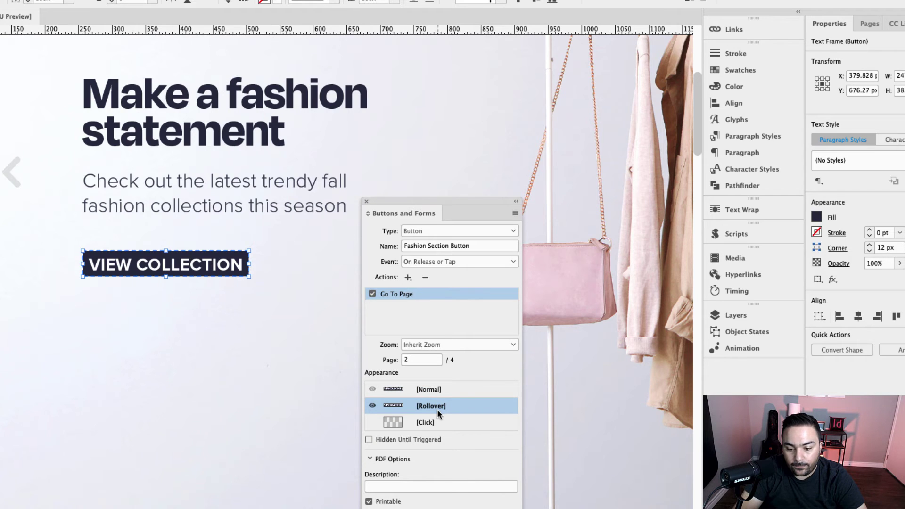
double_click(204, 270)
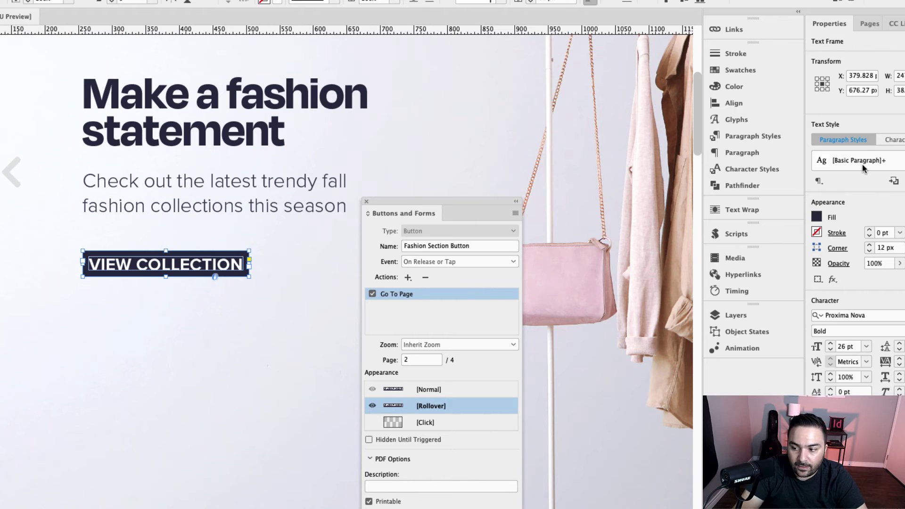
click(751, 70)
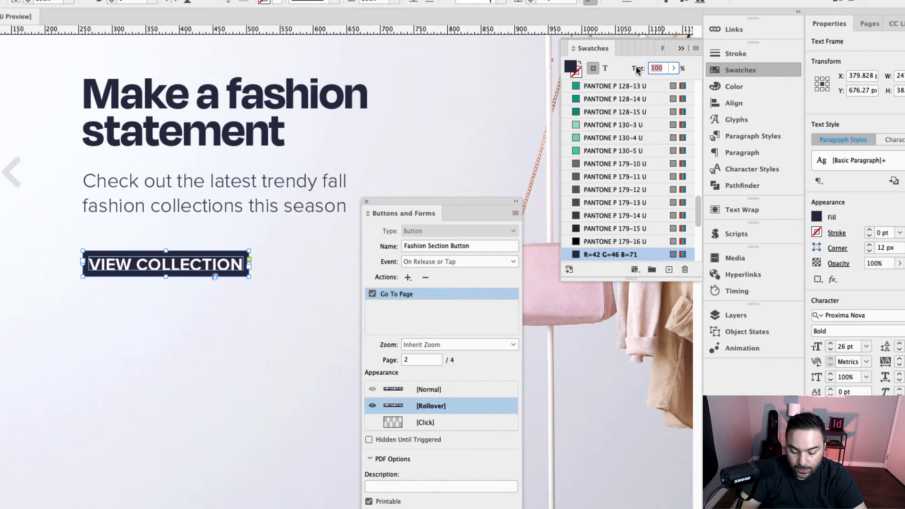
text(70)
key(Return)
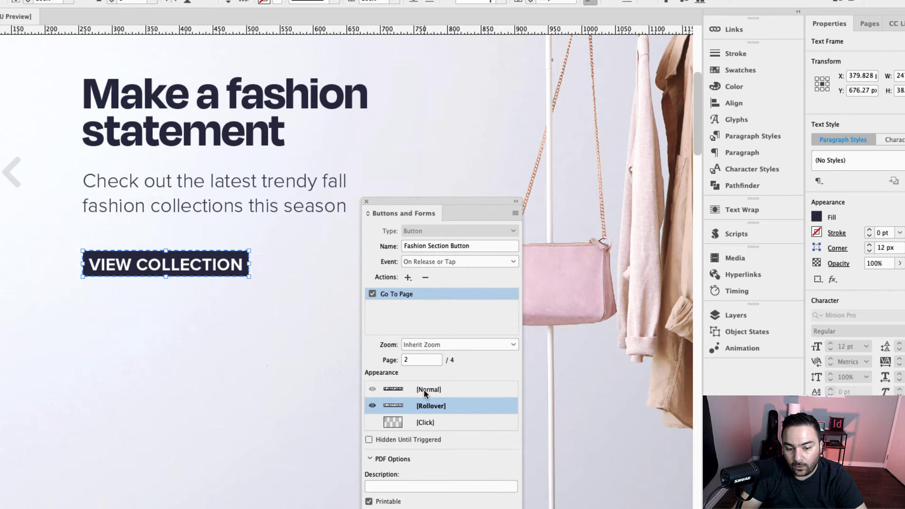
click(429, 391)
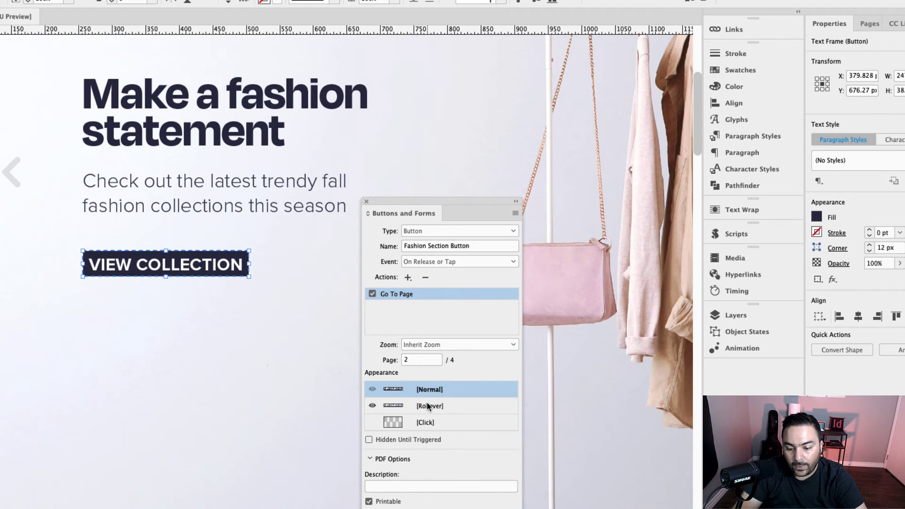
click(428, 406)
click(429, 391)
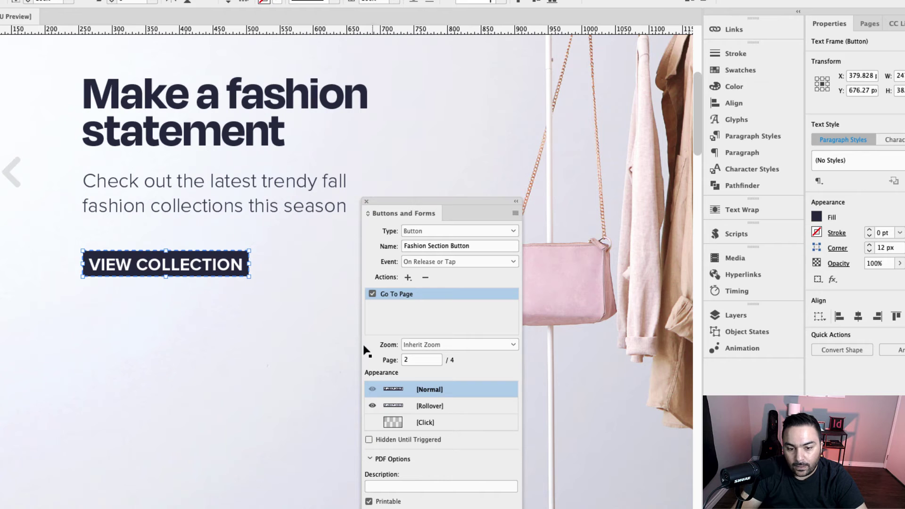
Step: Set the Section Headlines multi-state object to its Plants Headline state
click(271, 189)
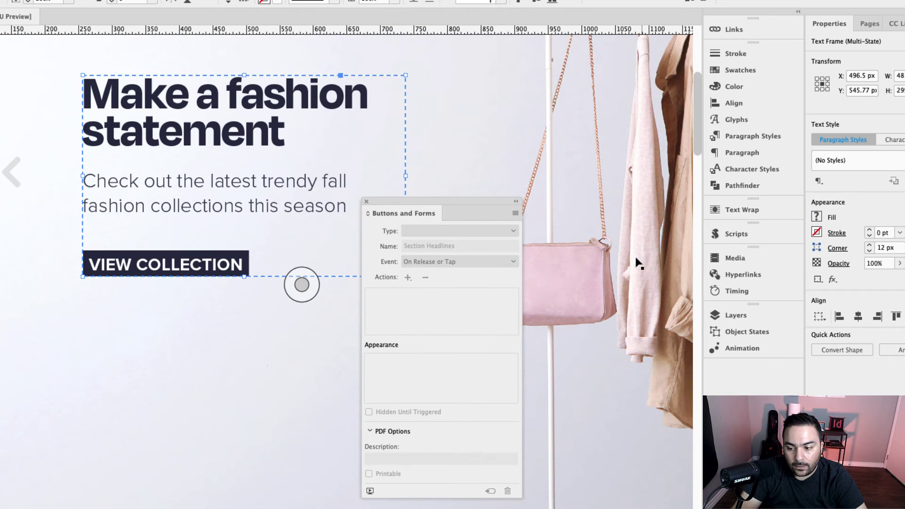
drag(724, 327, 462, 211)
click(409, 278)
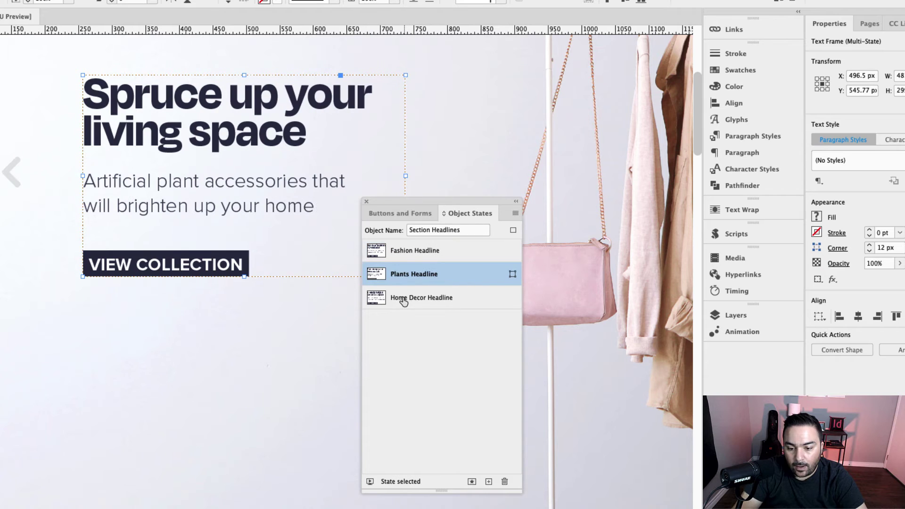
Step: Convert the View Collection text frame in the plants headline into a button
double_click(196, 268)
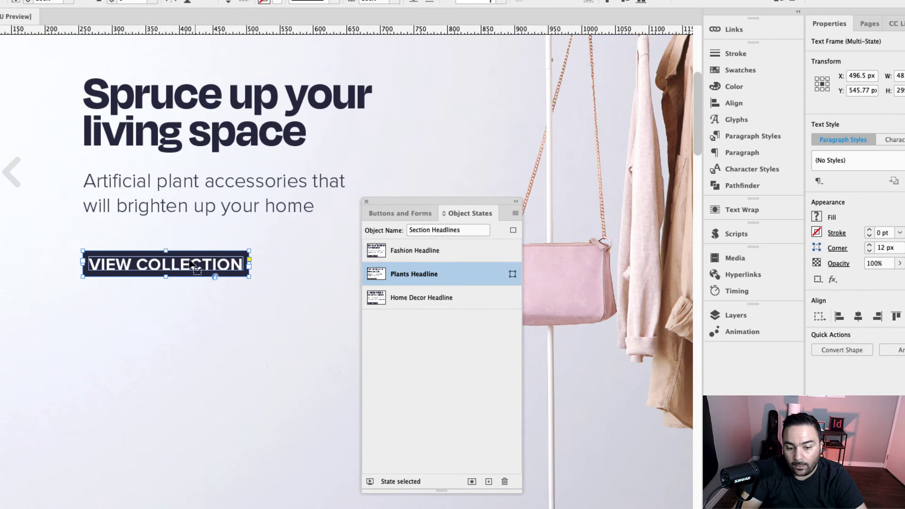
click(206, 268)
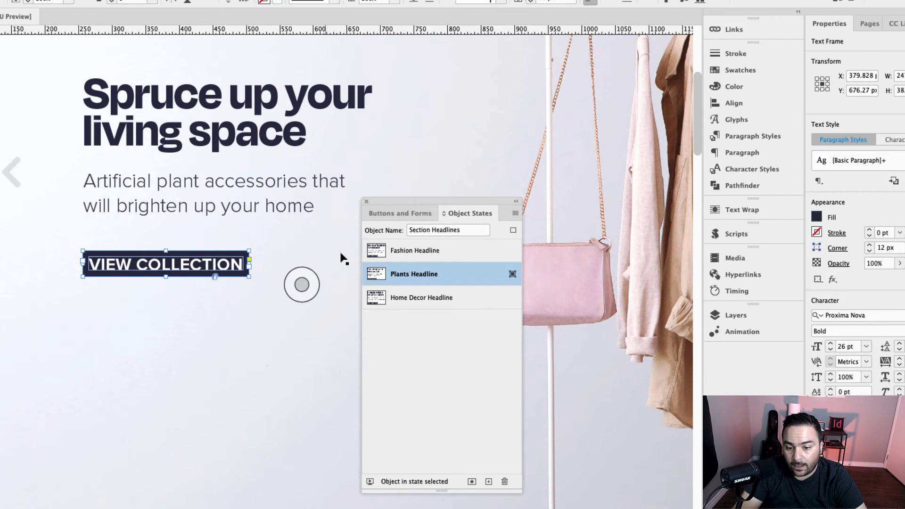
click(390, 213)
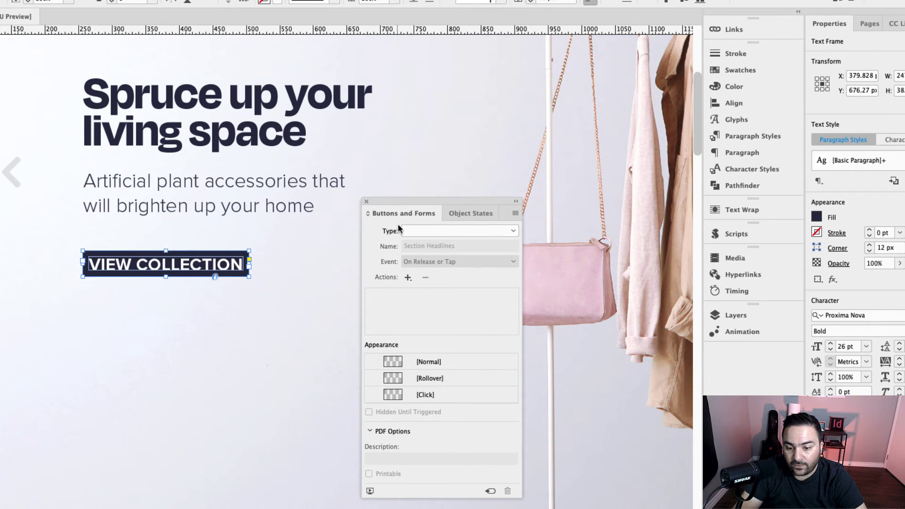
click(479, 230)
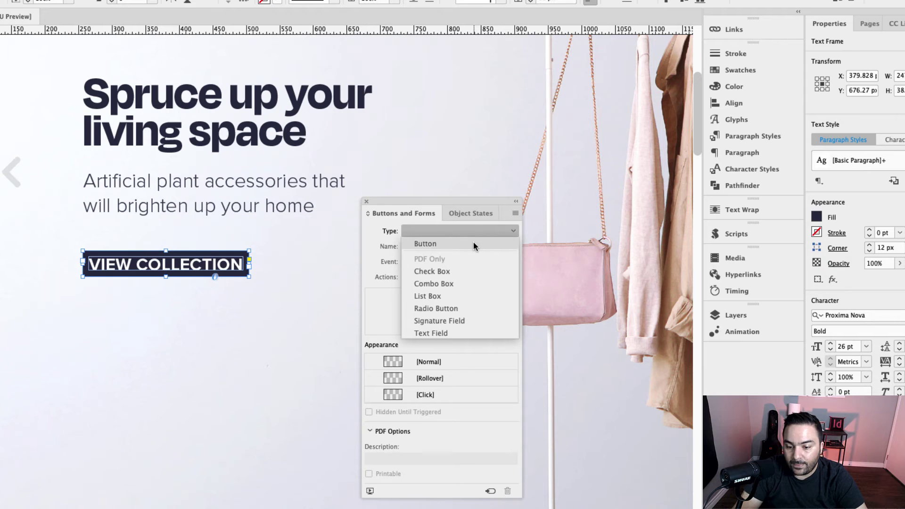
click(473, 242)
Step: Name the plants View Collection button "Plants Section Headline"
click(459, 245)
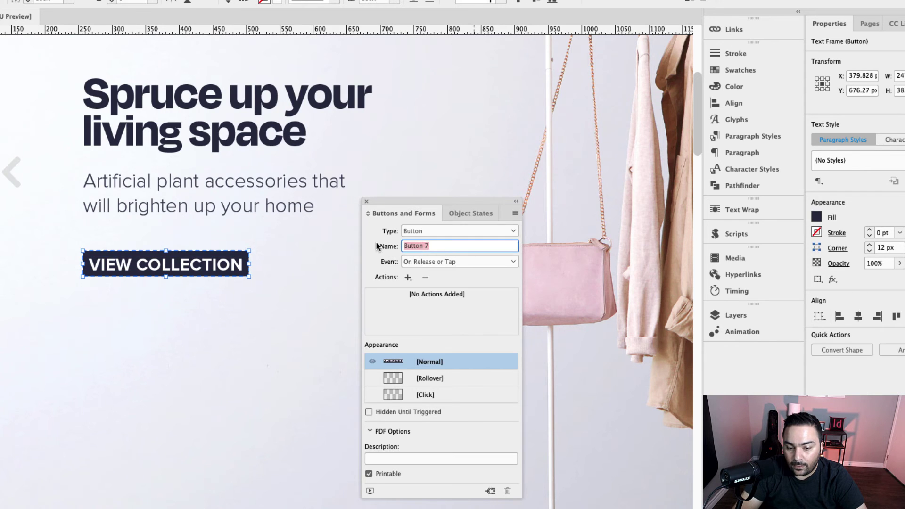
text(Plant)
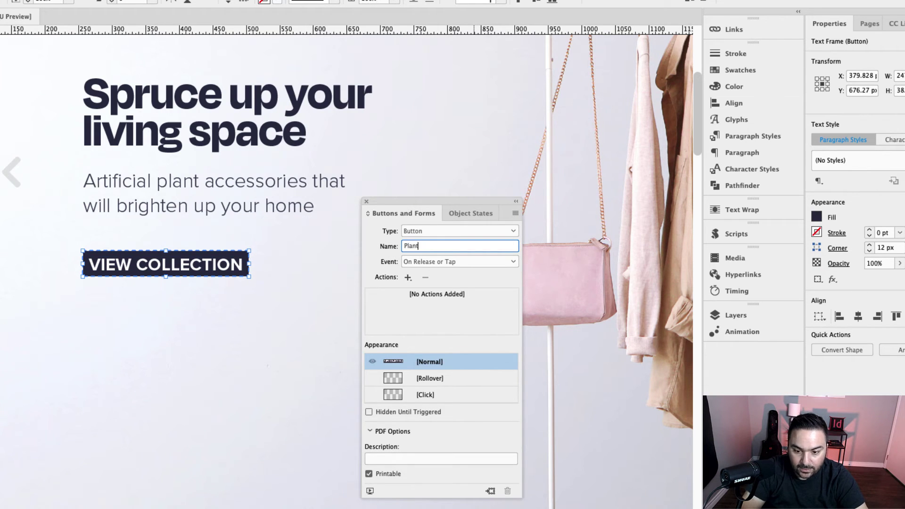
text(s Se)
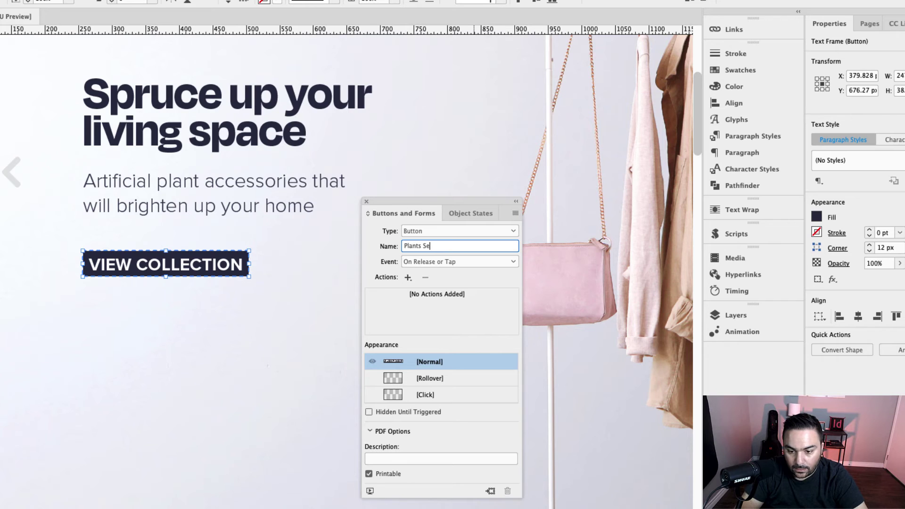
text(ction Headline)
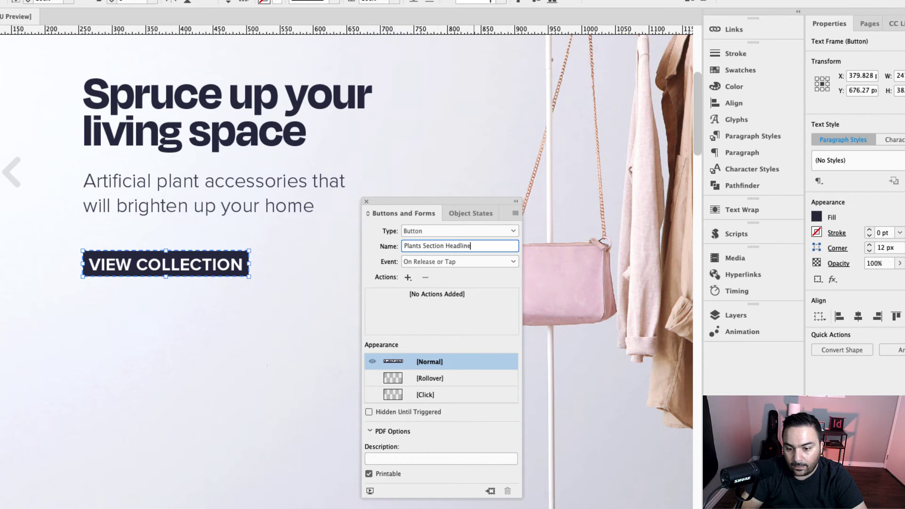
key(Return)
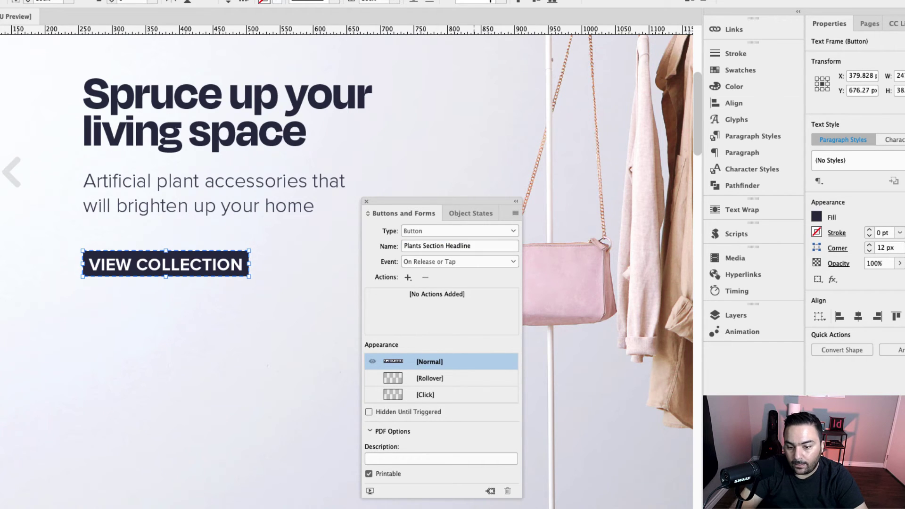
Step: Add a Go To Page action to the plants button, with page 3 as its destination
click(407, 279)
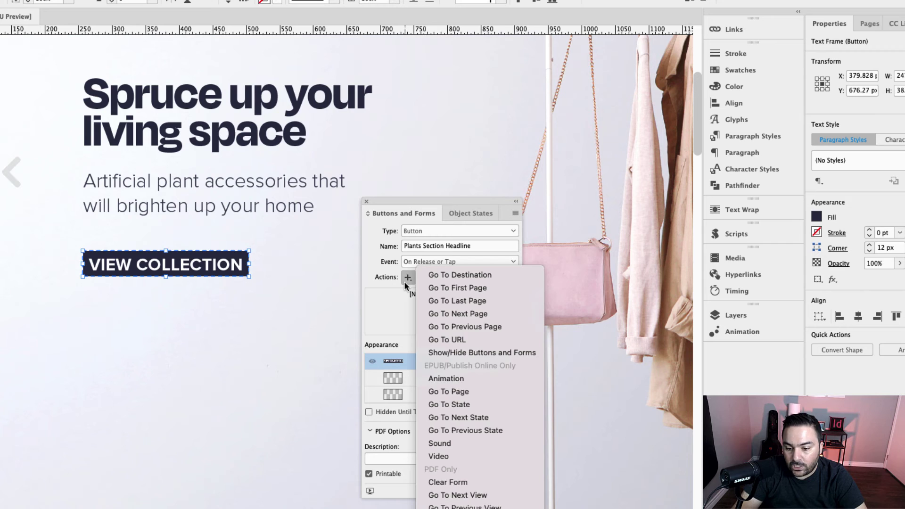
click(485, 393)
key(Tab)
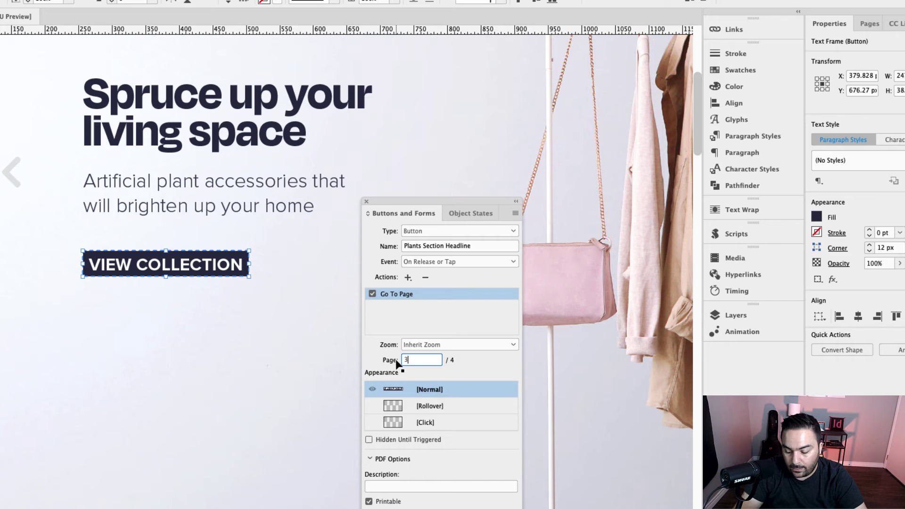
key(Return)
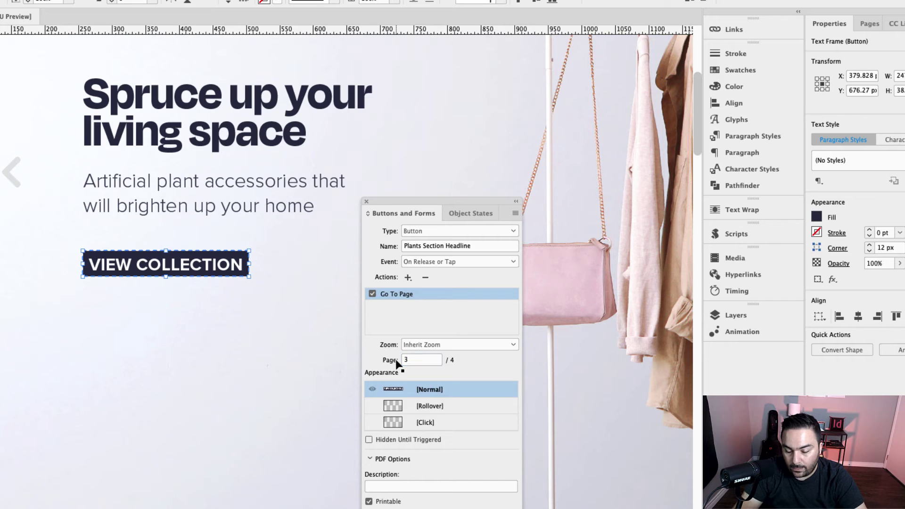
Step: Give the plants View Collection button a Rollover appearance with a 70% fill tint, and compare it with the Normal appearance
click(435, 407)
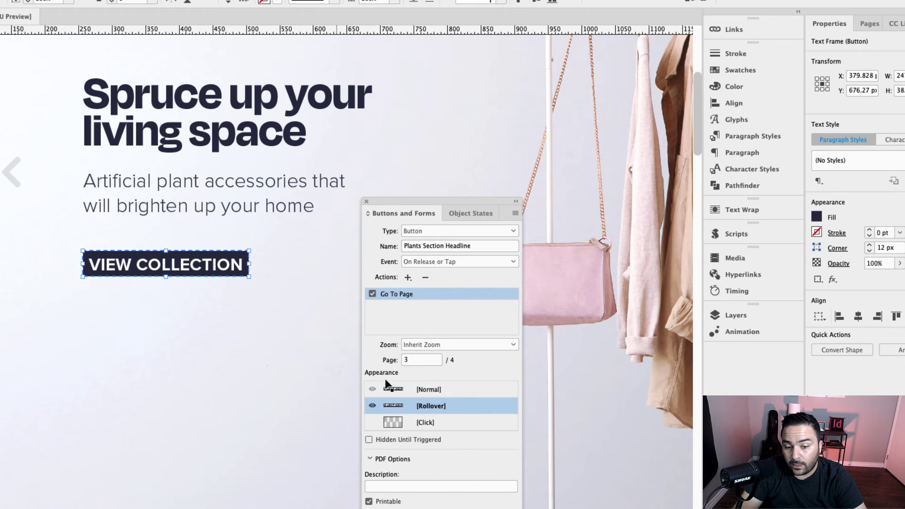
double_click(222, 273)
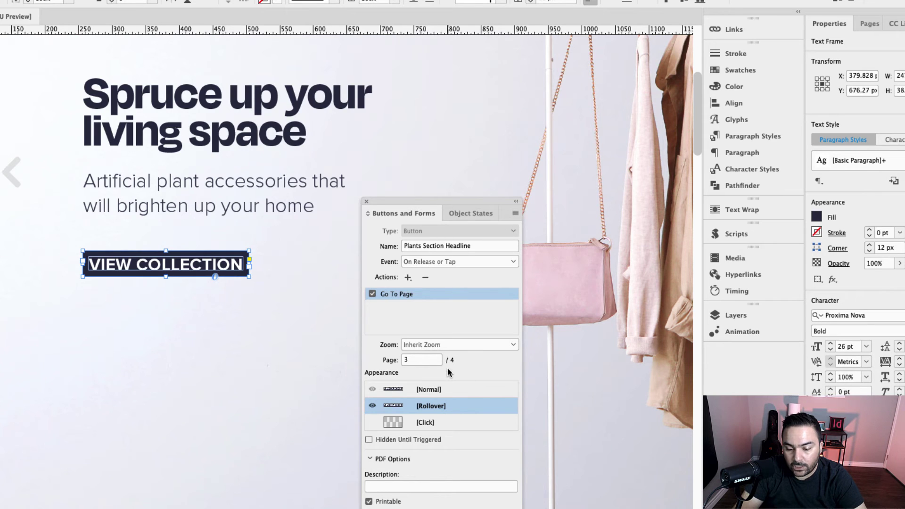
click(736, 70)
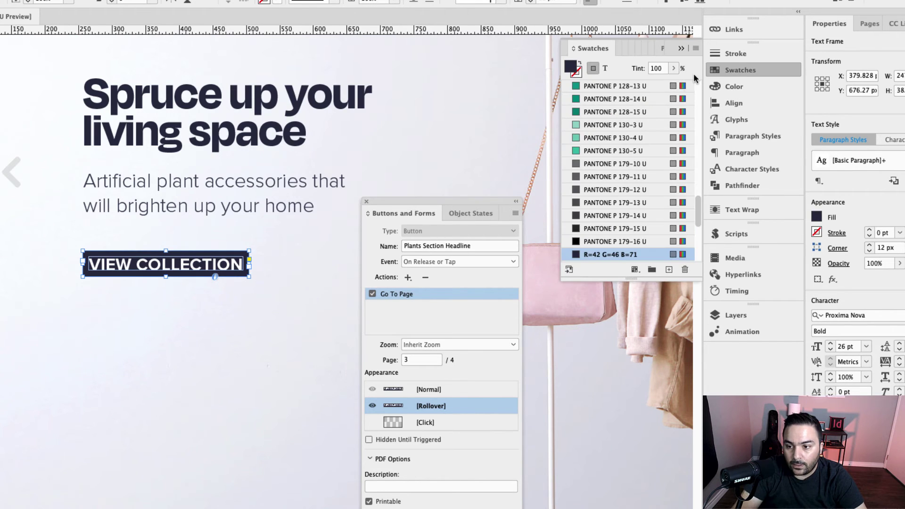
click(657, 68)
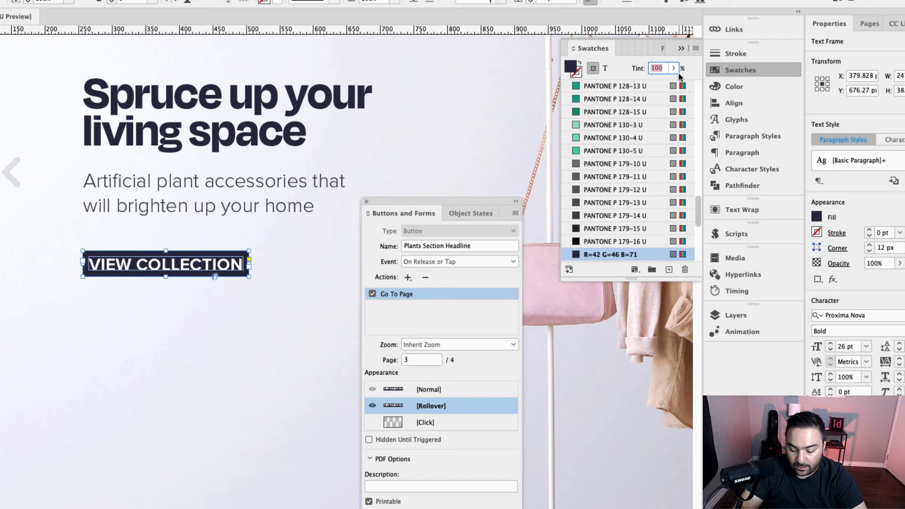
text(70)
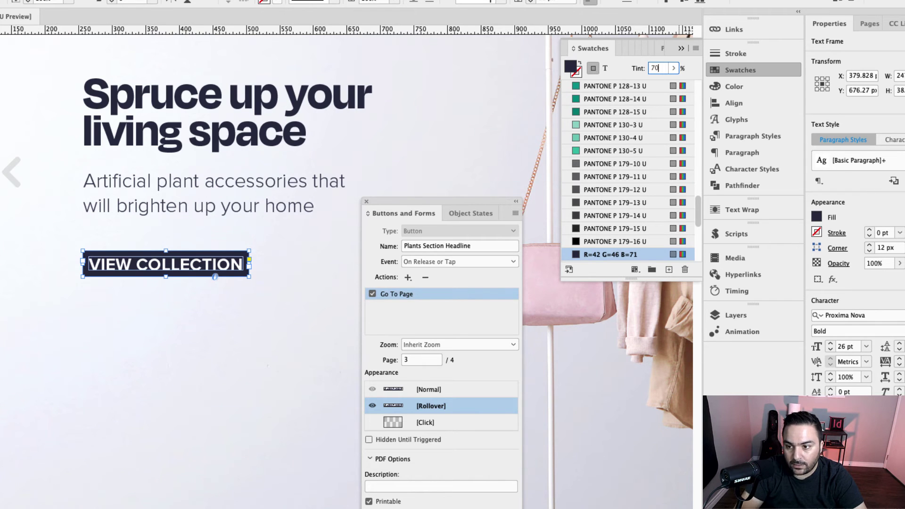
key(Return)
key(Escape)
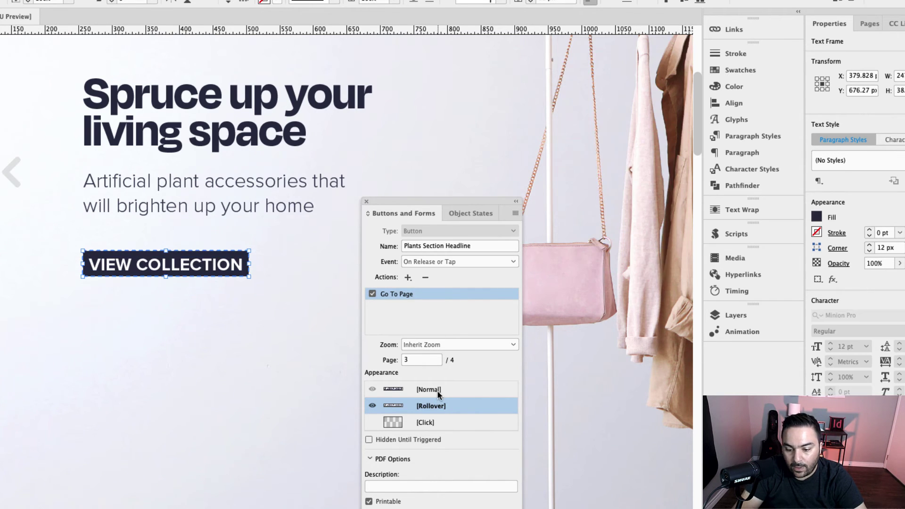
click(438, 391)
click(434, 406)
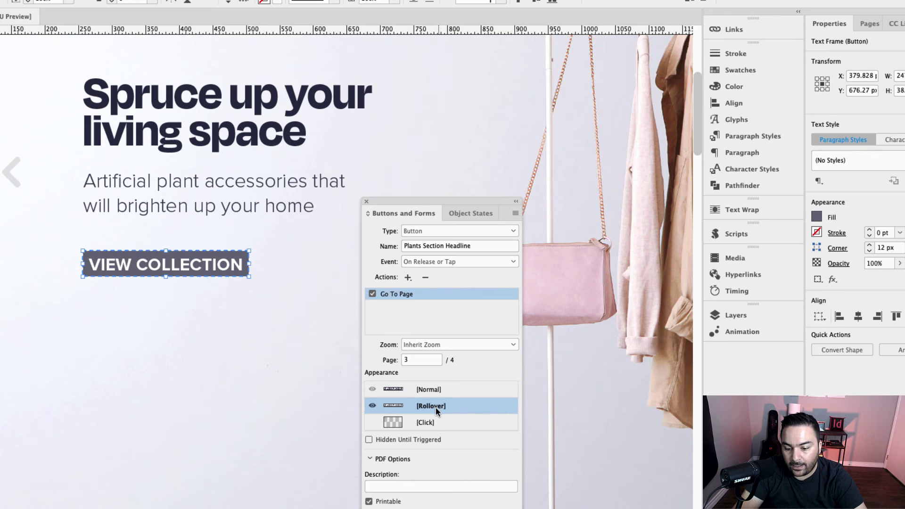
click(433, 390)
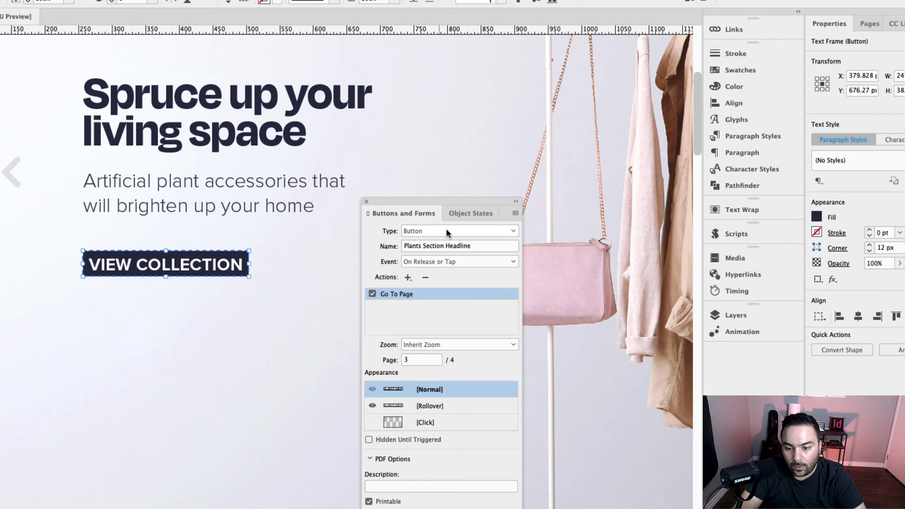
Step: Set the Section Headlines multi-state object to its Home Decor Headline state
click(468, 213)
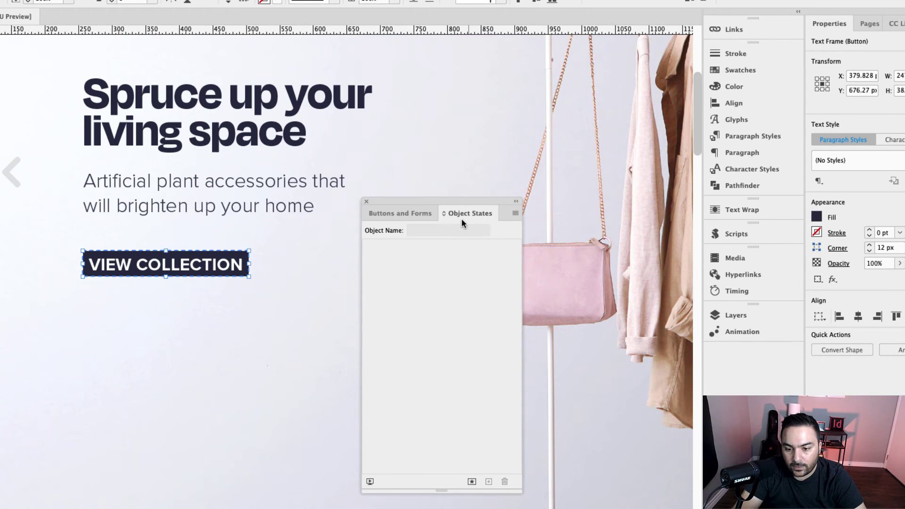
click(220, 206)
click(406, 299)
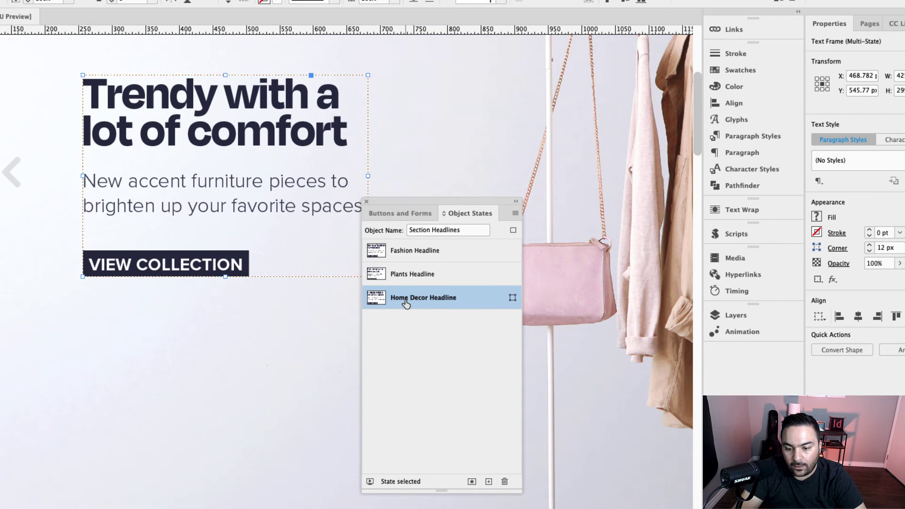
Step: Convert the View Collection text frame in the home decor headline into a button
click(203, 265)
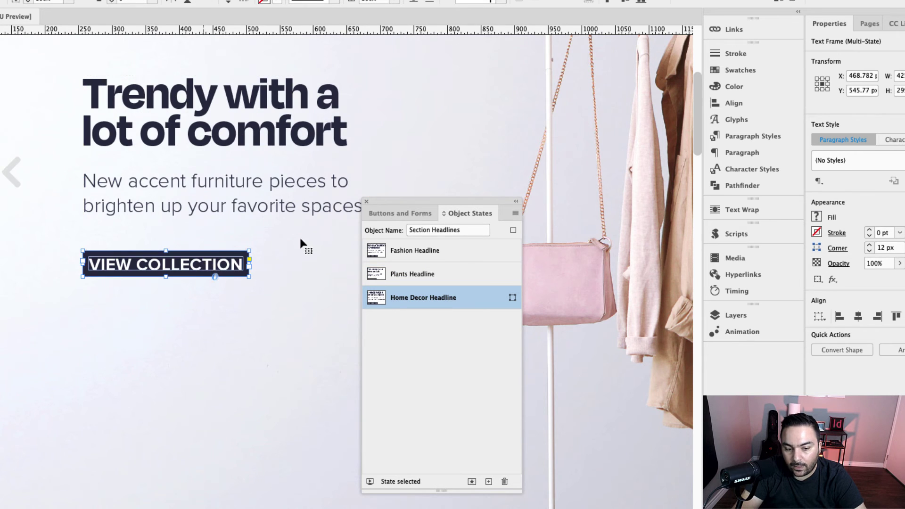
click(395, 214)
click(451, 231)
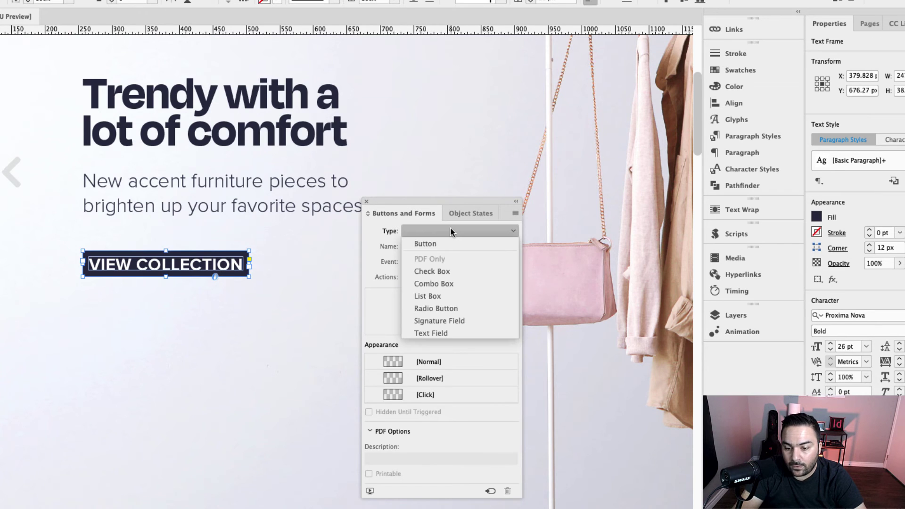
click(443, 244)
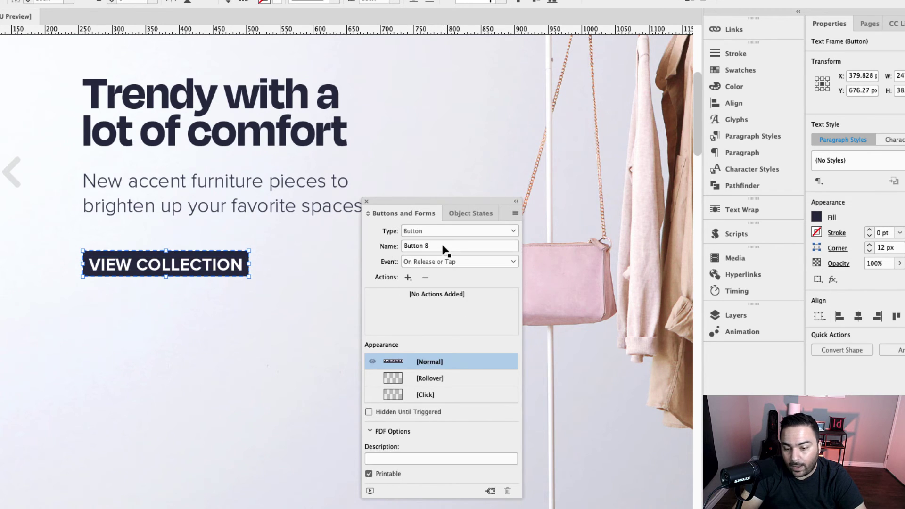
Step: Name the home decor View Collection button "Home Decor Section Button"
click(443, 244)
text(Home)
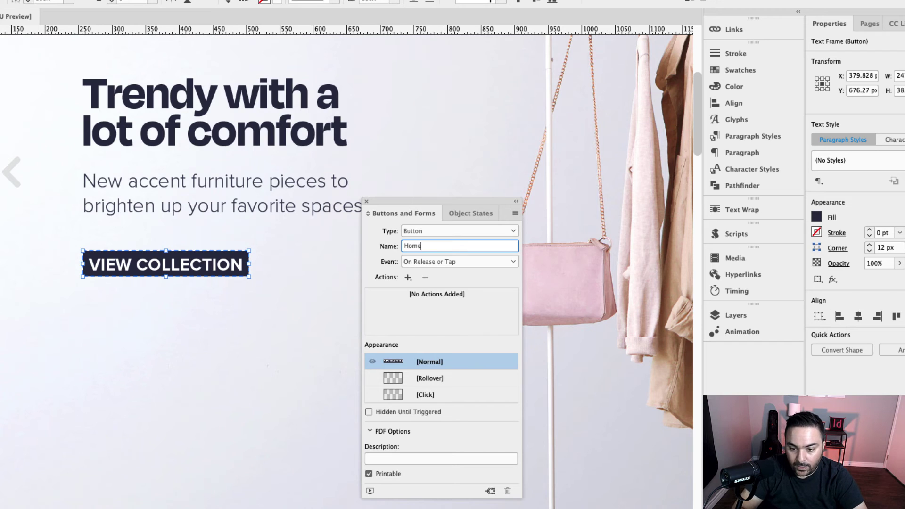
text( Decor Section 8)
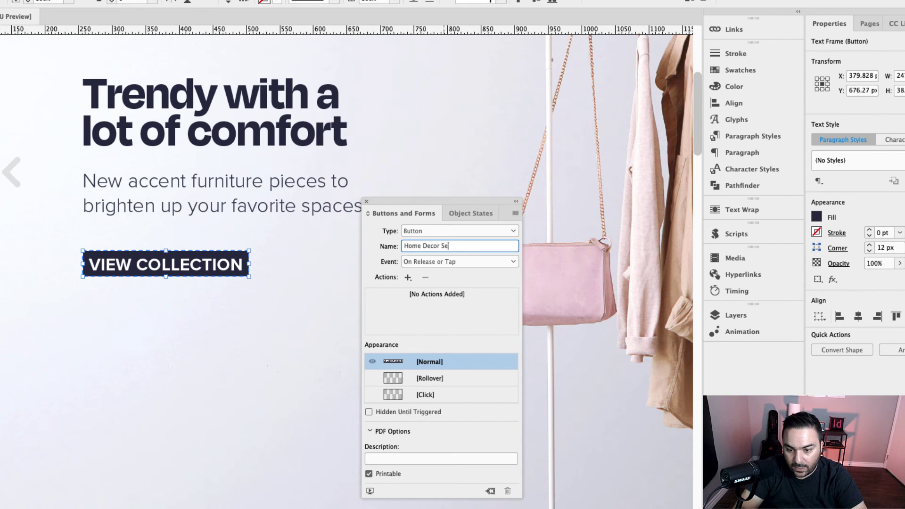
key(BackSpace)
text(Button)
key(Return)
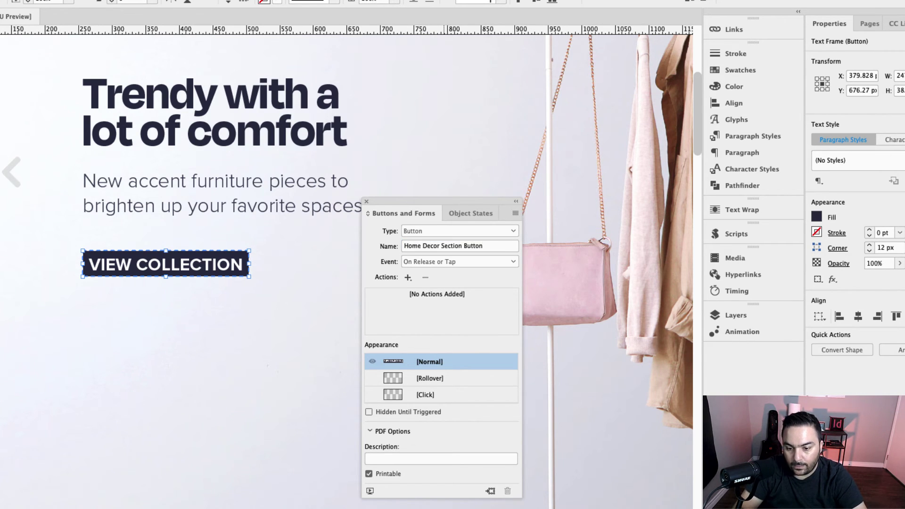
Step: Add a Go To Page action to the home decor button, with page 4 as its destination
click(408, 277)
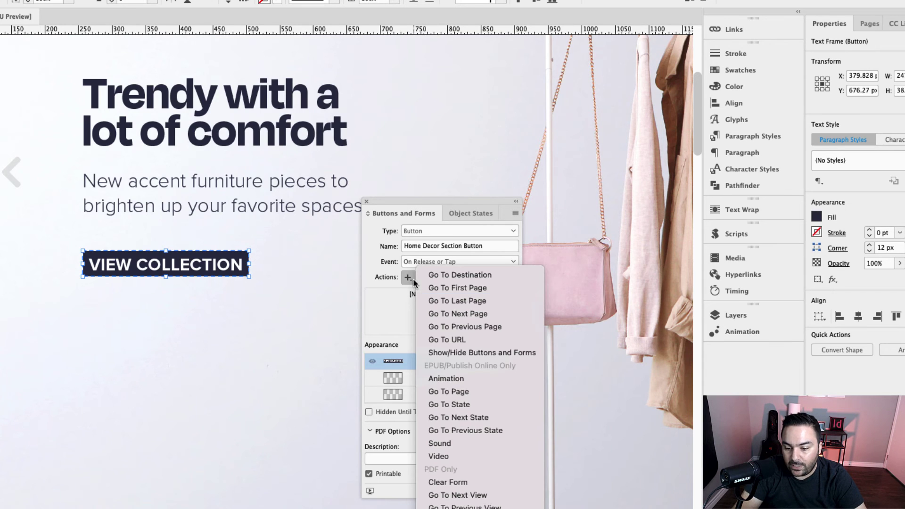
click(479, 391)
click(425, 359)
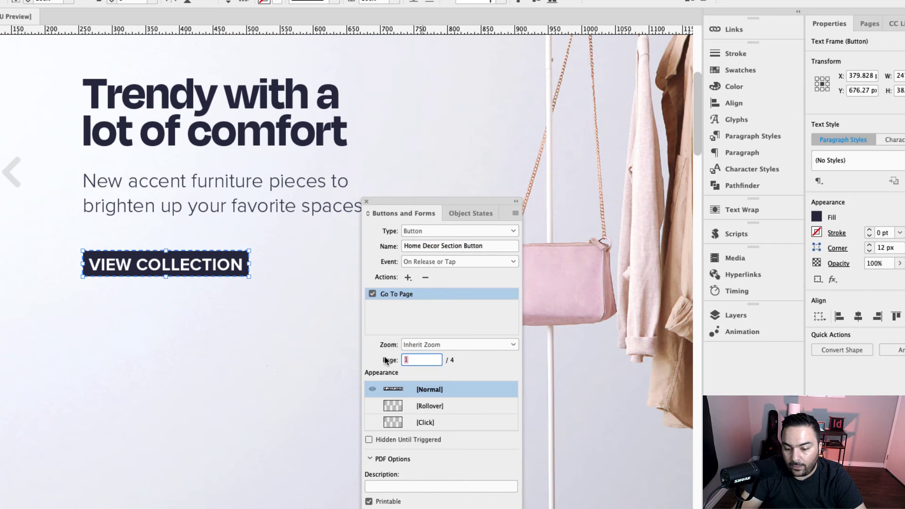
text(4)
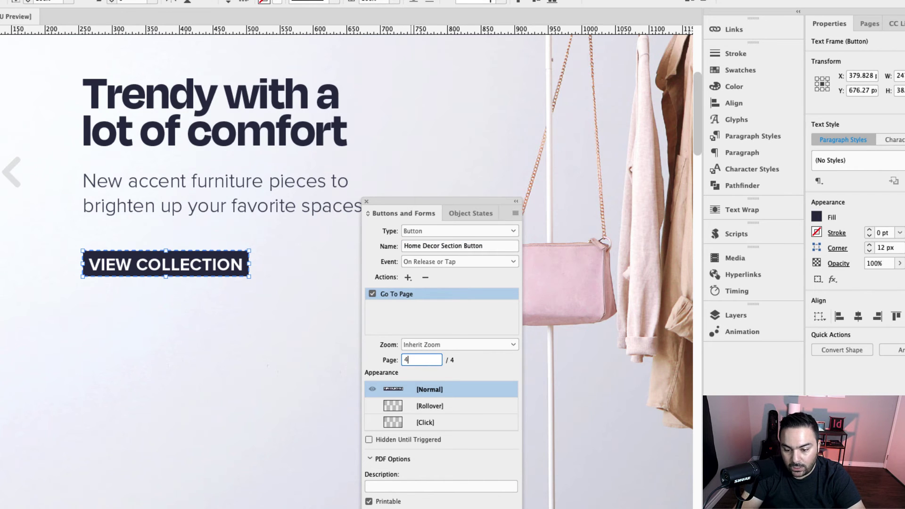
key(Return)
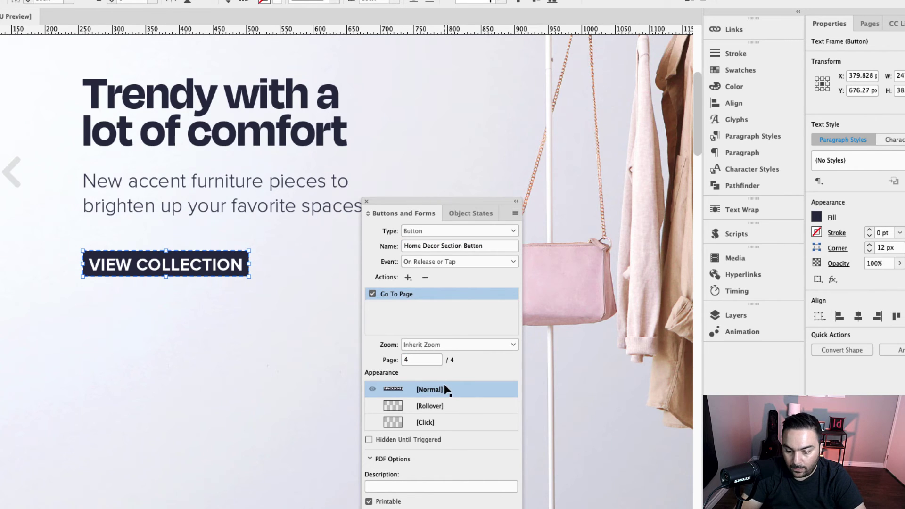
Step: Give the home decor button a Rollover appearance with a 70% fill tint, and compare it with the Normal appearance
click(428, 407)
double_click(216, 266)
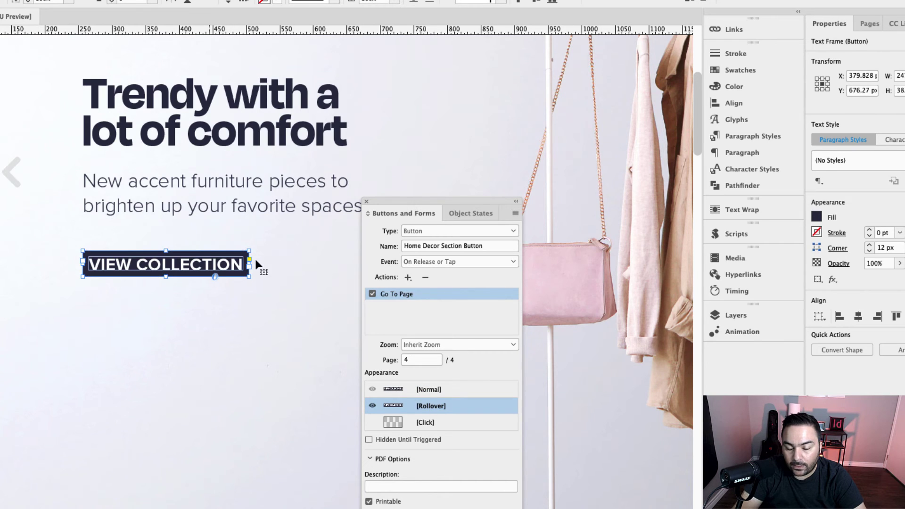
click(730, 73)
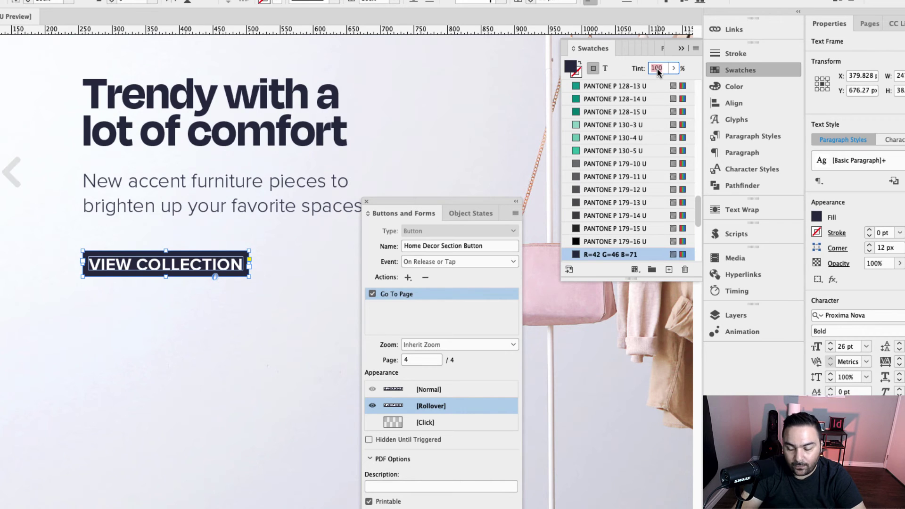
text(70)
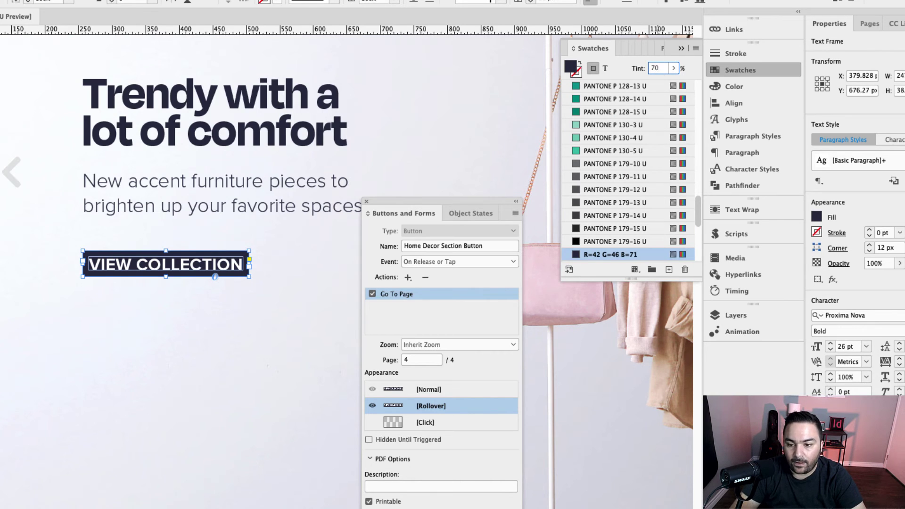
key(Return)
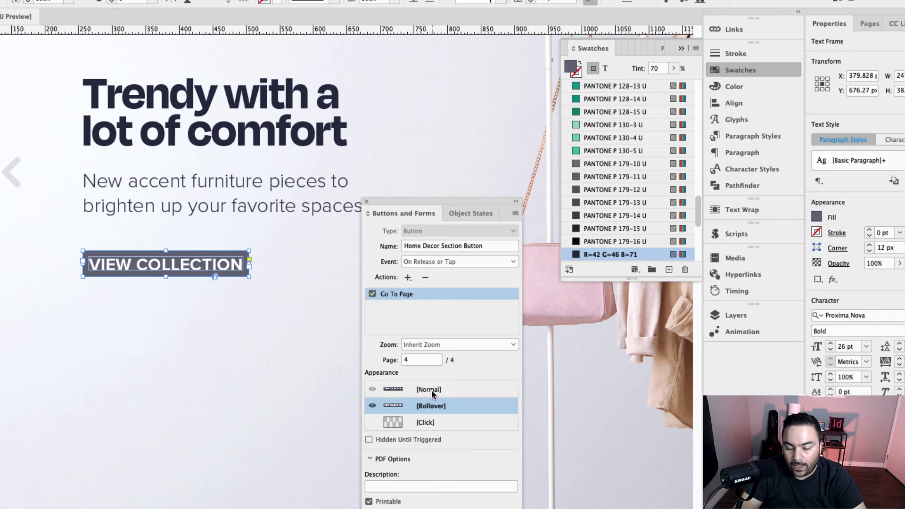
key(Escape)
click(431, 405)
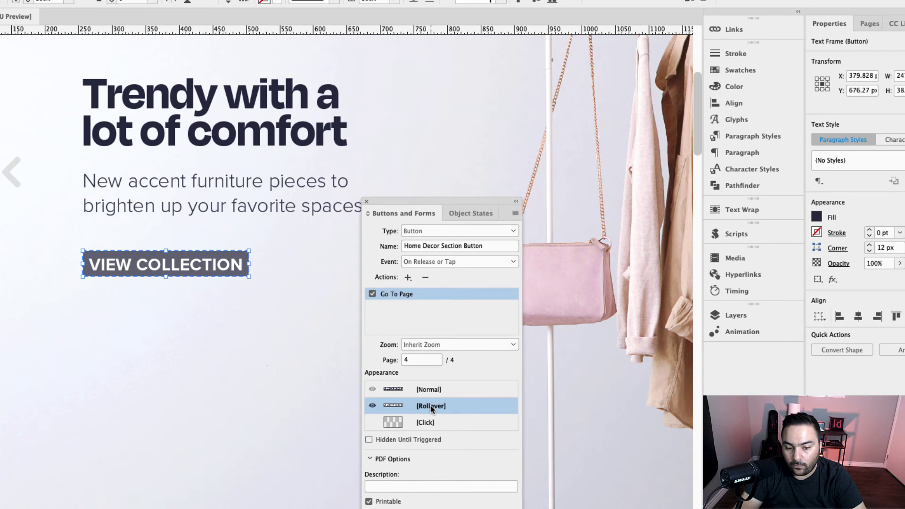
click(429, 391)
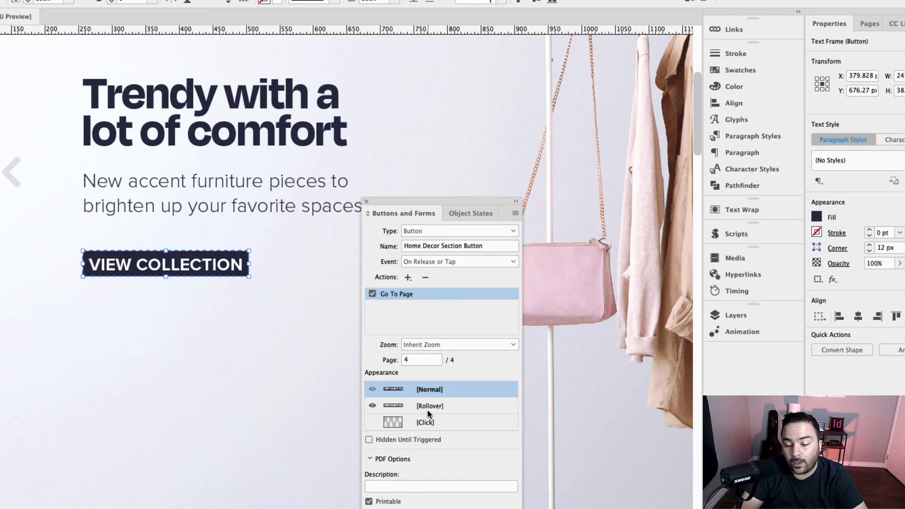
click(428, 403)
click(430, 391)
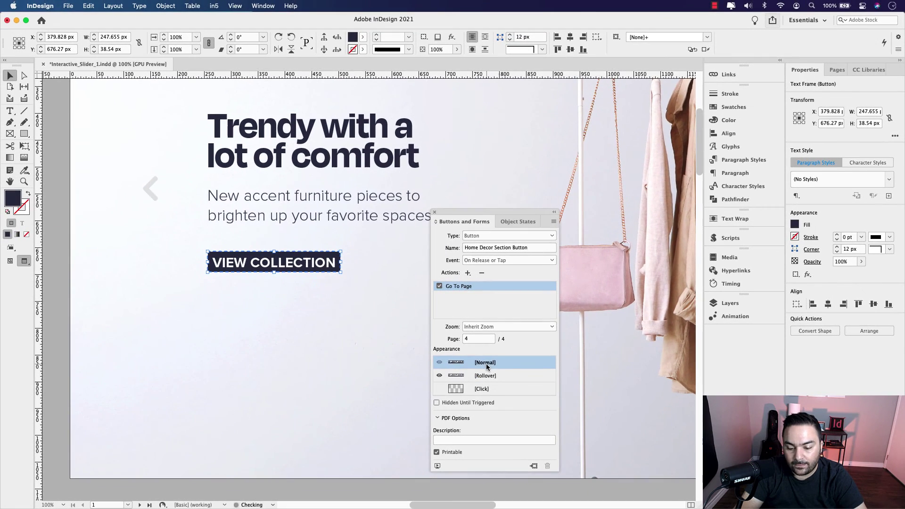
Step: Open the EPUB Interactivity Preview of the slider page and close it again
key(super+minus)
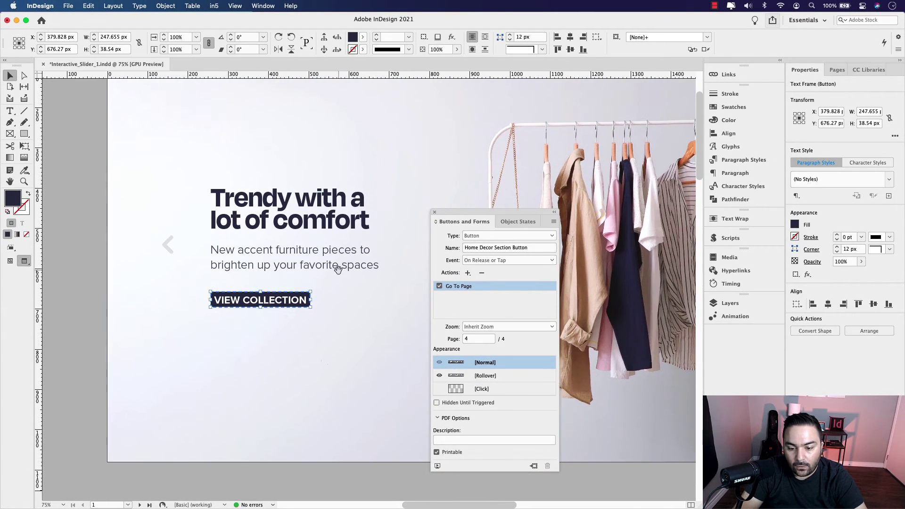
click(435, 465)
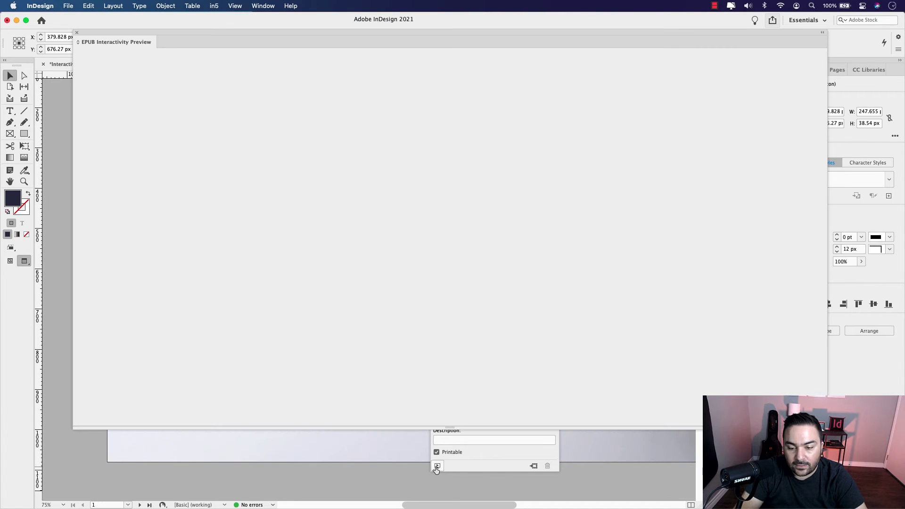
click(77, 33)
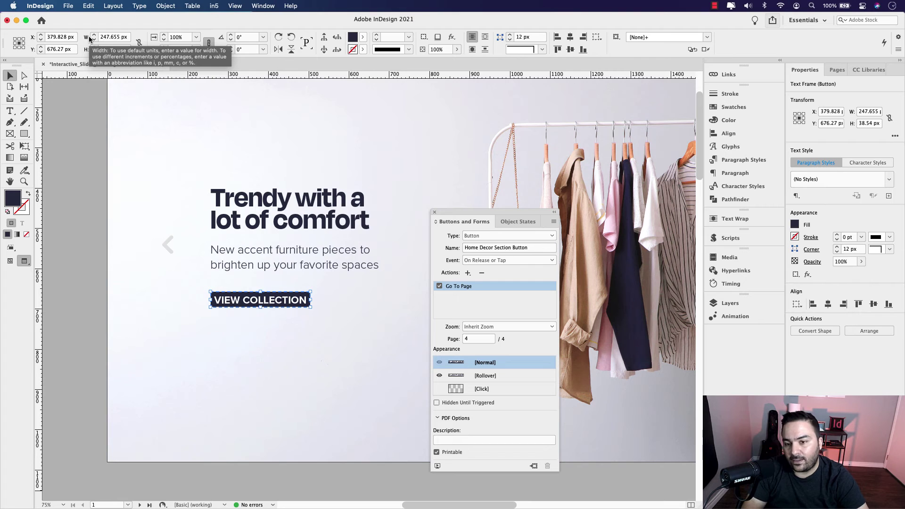
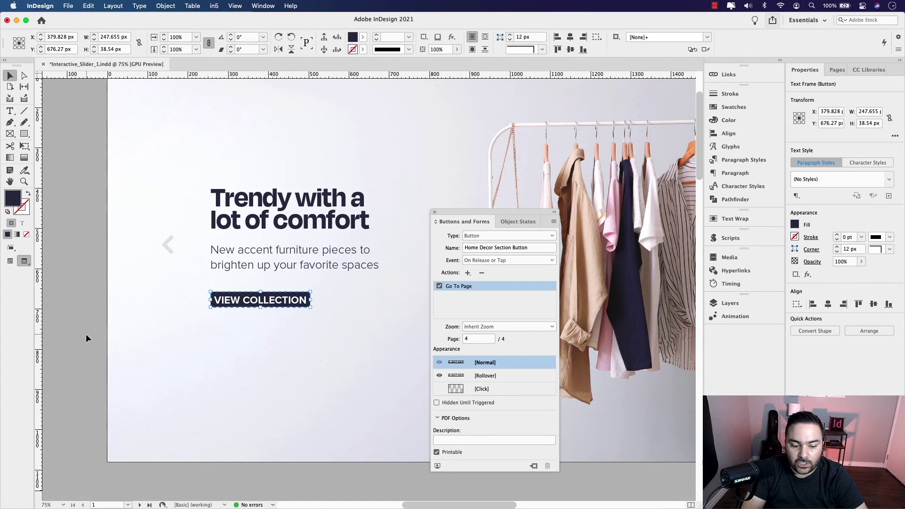
Step: Copy the Birchmount logo from page 1, paste it in place on page 2, and deselect it
click(220, 396)
scroll(281, 340, down, 5)
scroll(281, 340, down, 5)
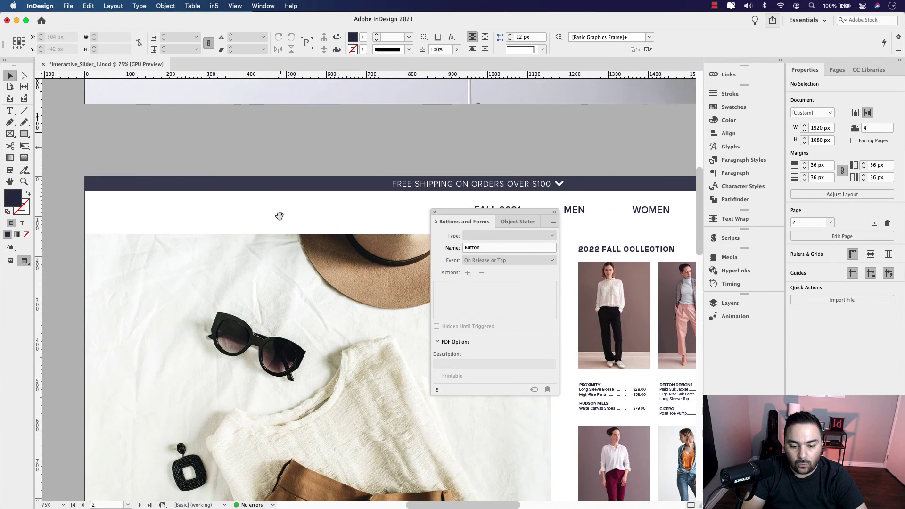
alt+scroll(289, 276, down, 1)
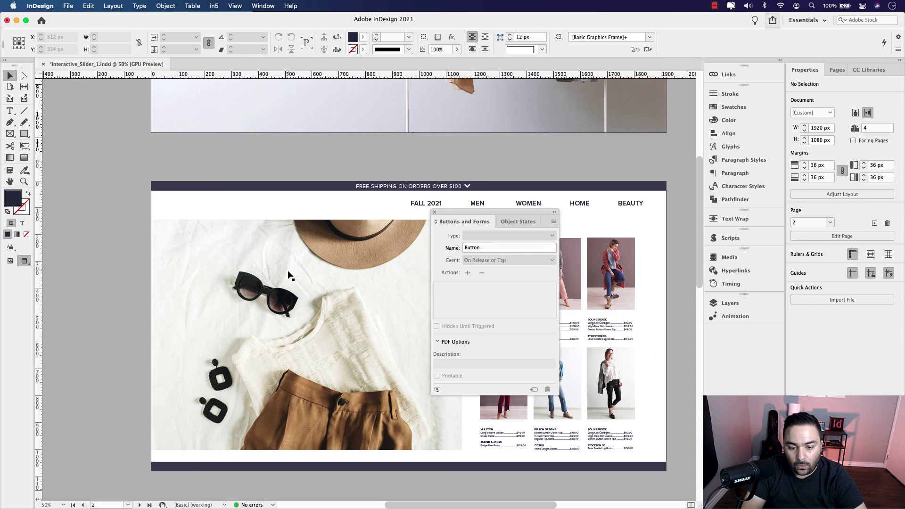
scroll(345, 282, up, 6)
scroll(344, 293, up, 2)
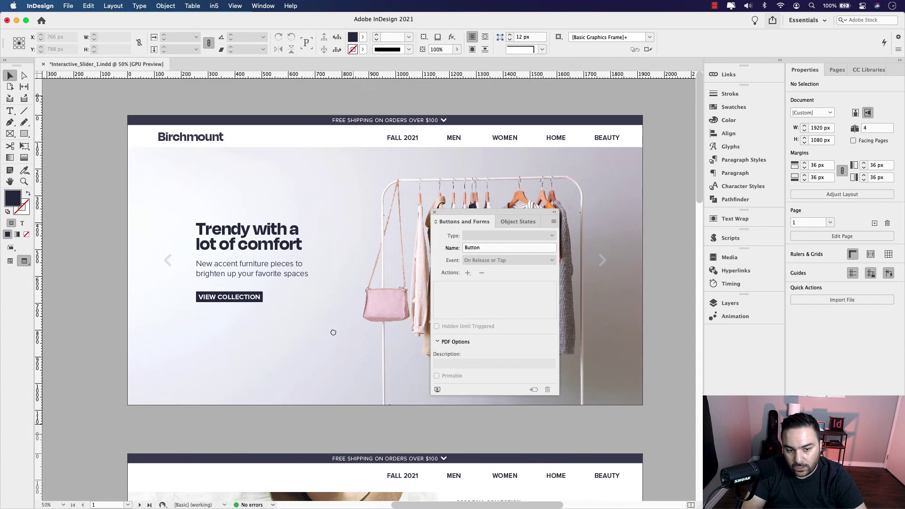
click(222, 130)
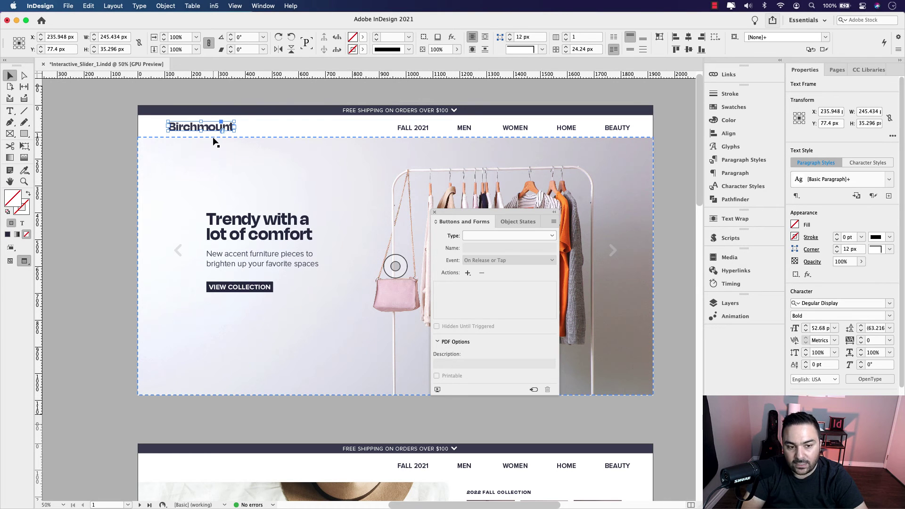
click(113, 214)
scroll(250, 189, down, 10)
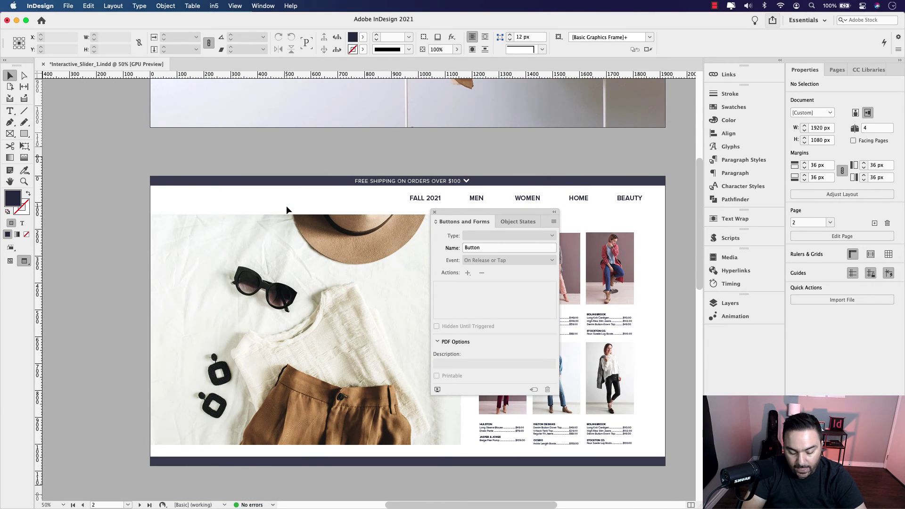
key(super+alt+shift+v)
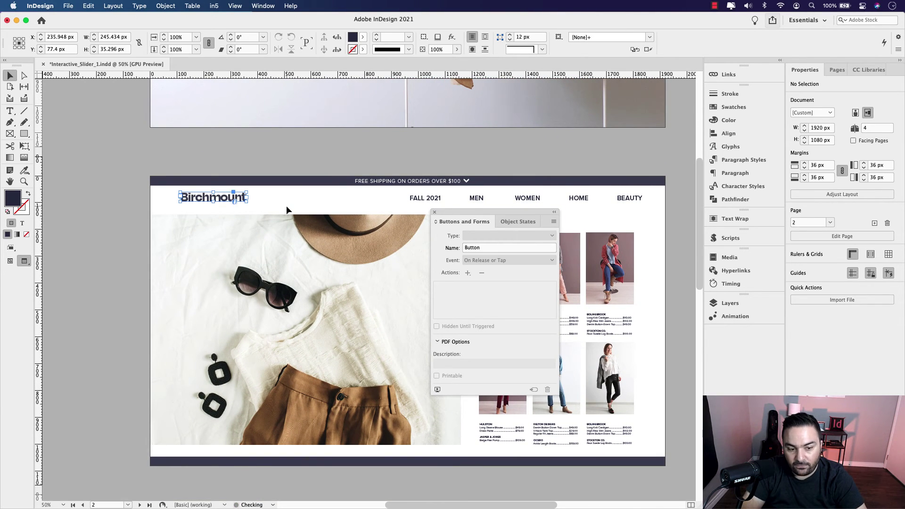
click(88, 6)
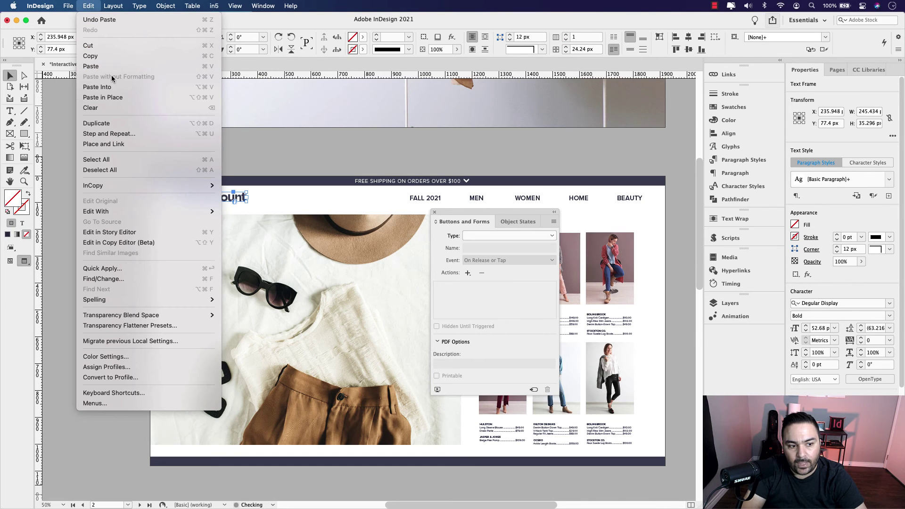
click(95, 3)
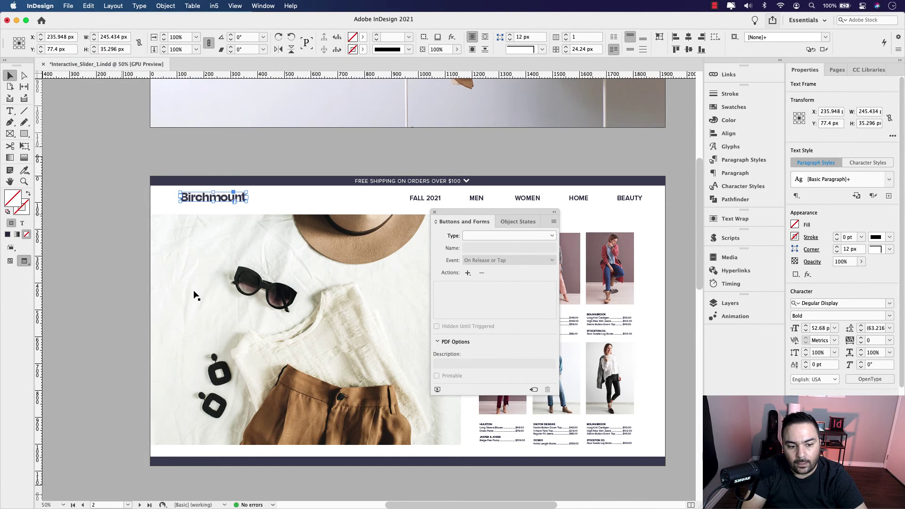
key(super+shift+a)
Step: Convert the page 2 Birchmount logo into a button named "Home Button - 1" with a Go To Page action to page 1
drag(309, 382, 296, 181)
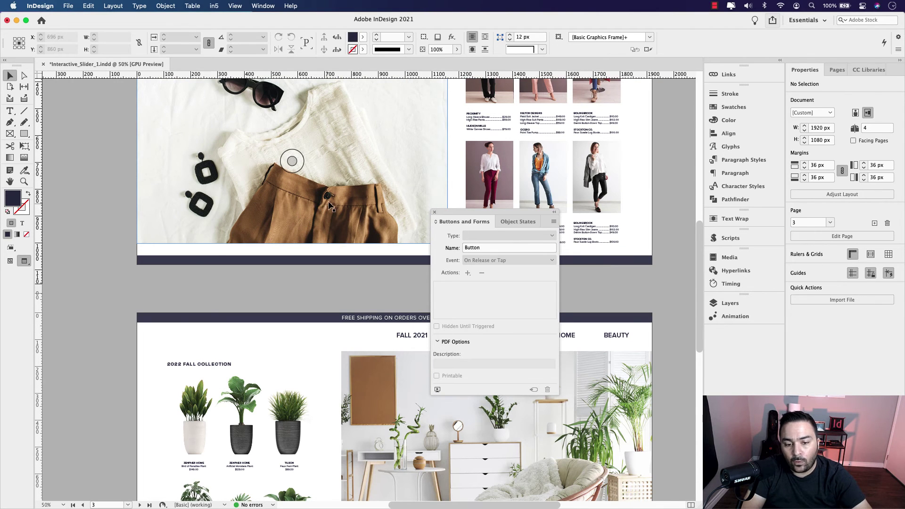
scroll(304, 221, up, 4)
scroll(334, 239, up, 8)
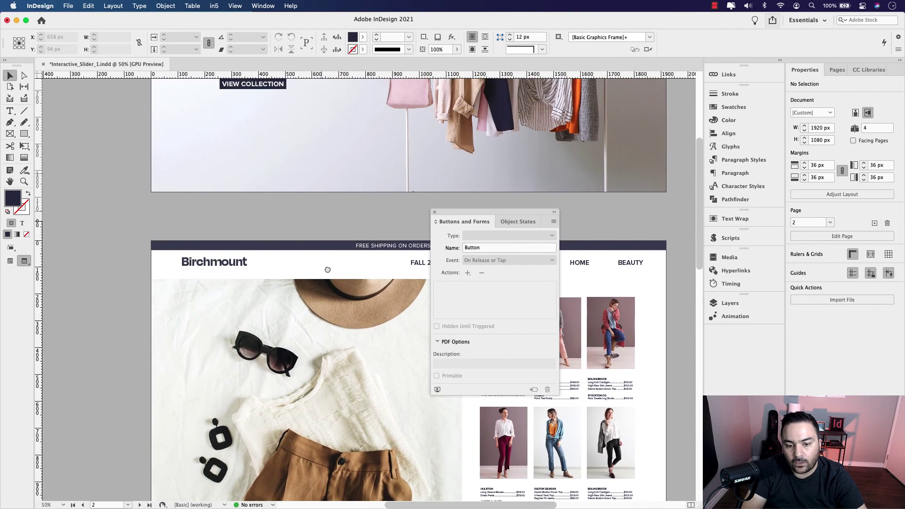
scroll(212, 270, up, 1)
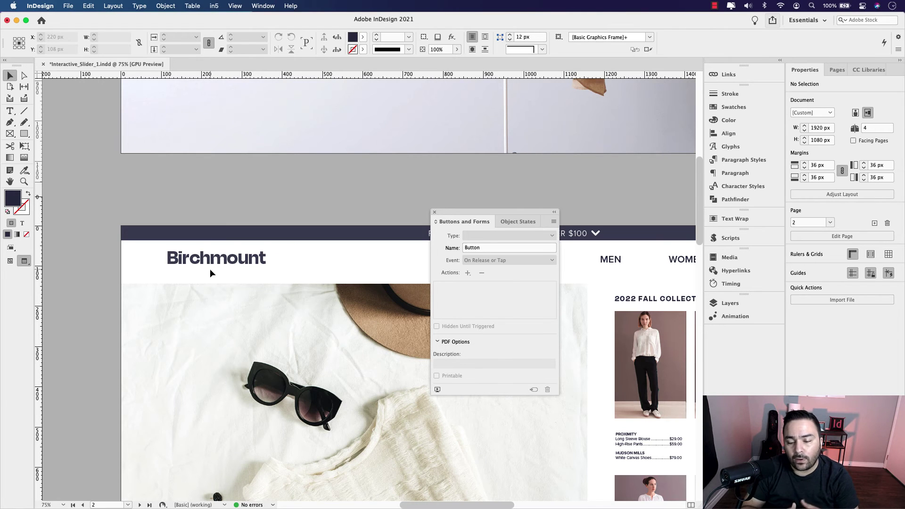
click(210, 262)
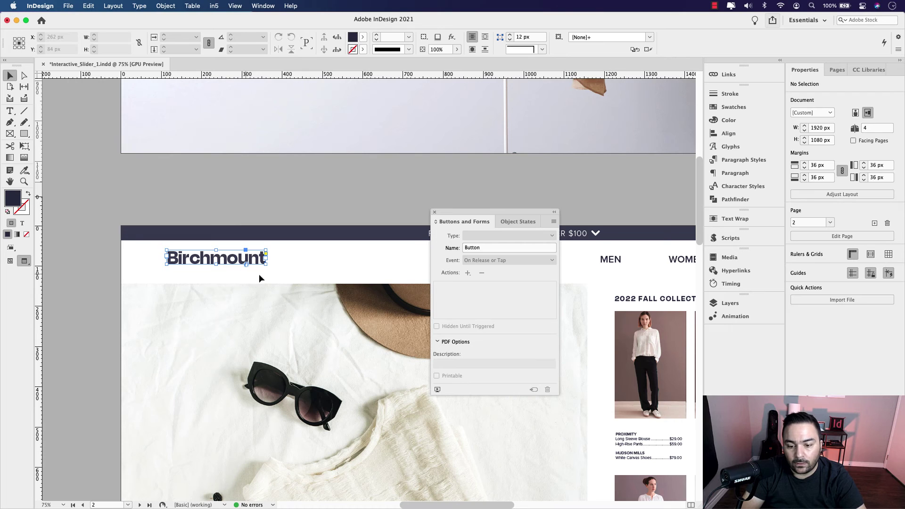
click(552, 235)
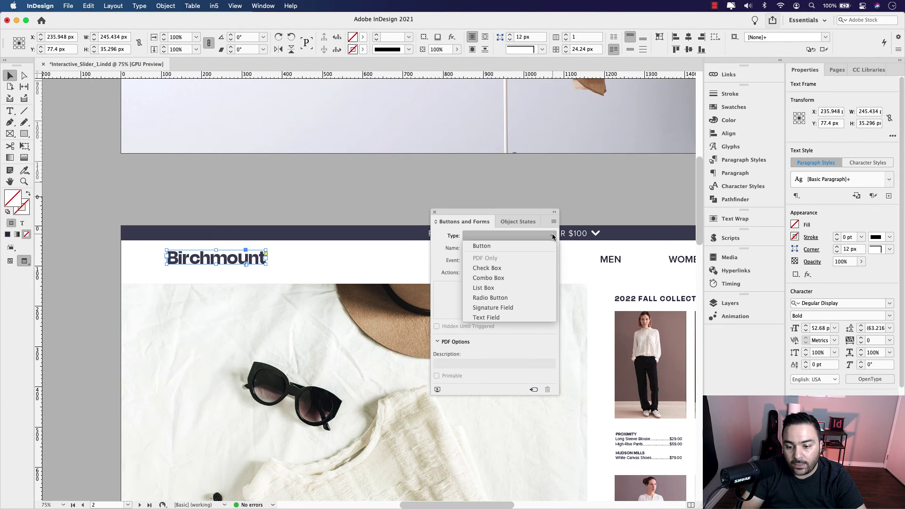
click(508, 245)
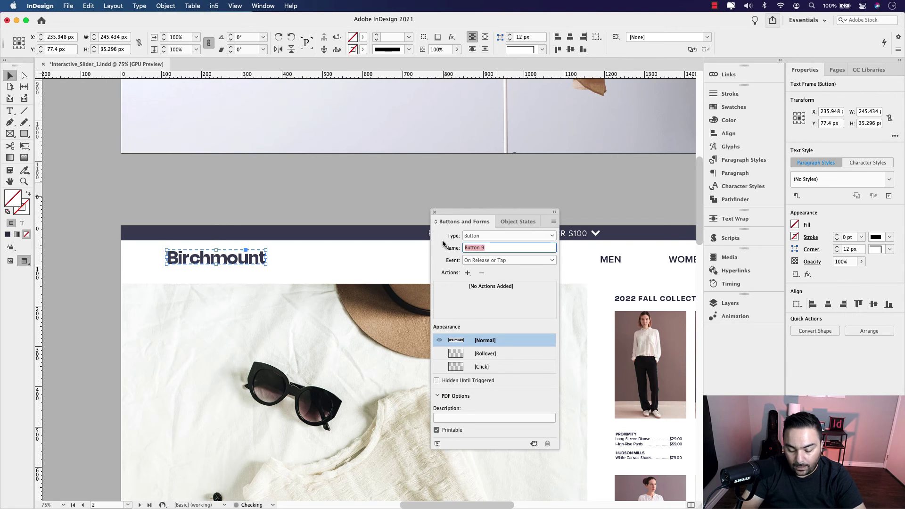
text(Home Button)
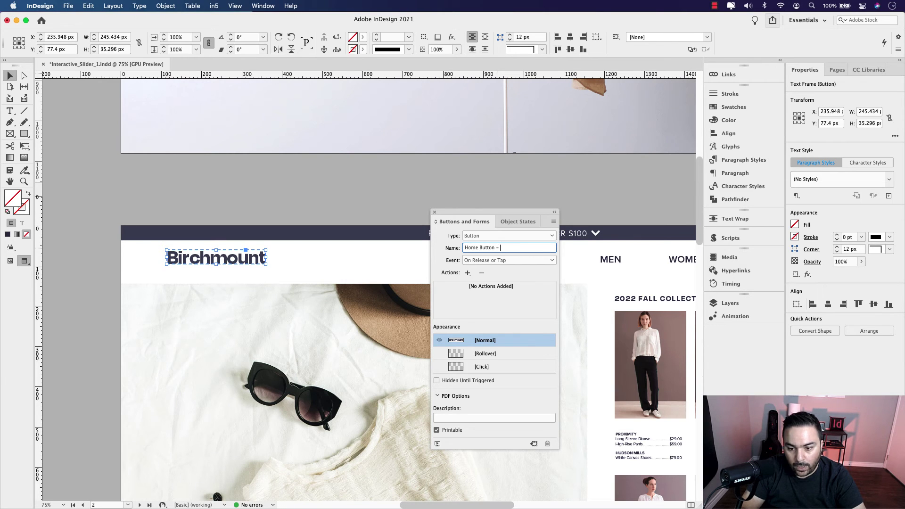
key(Return)
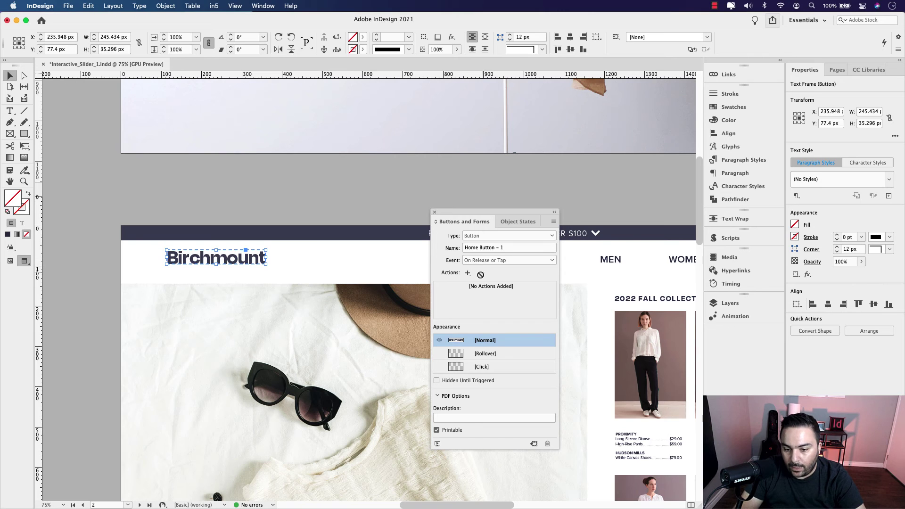
click(468, 273)
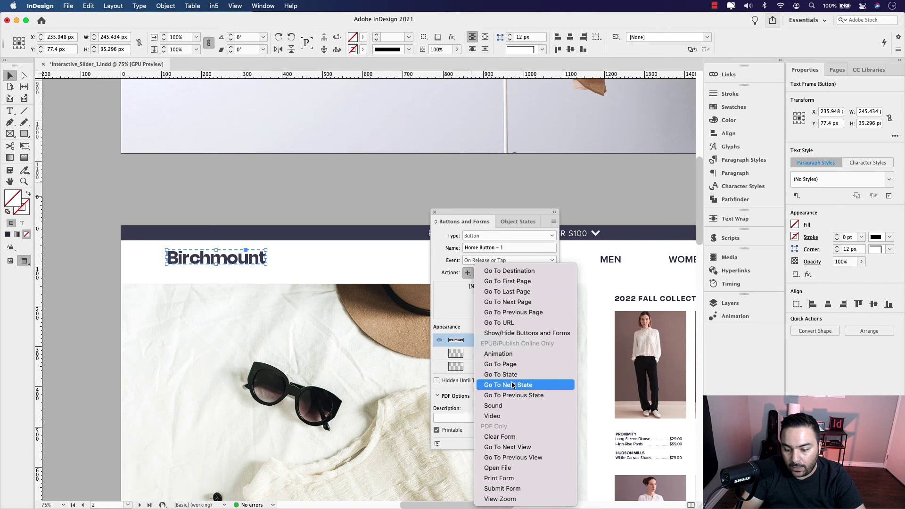
click(518, 364)
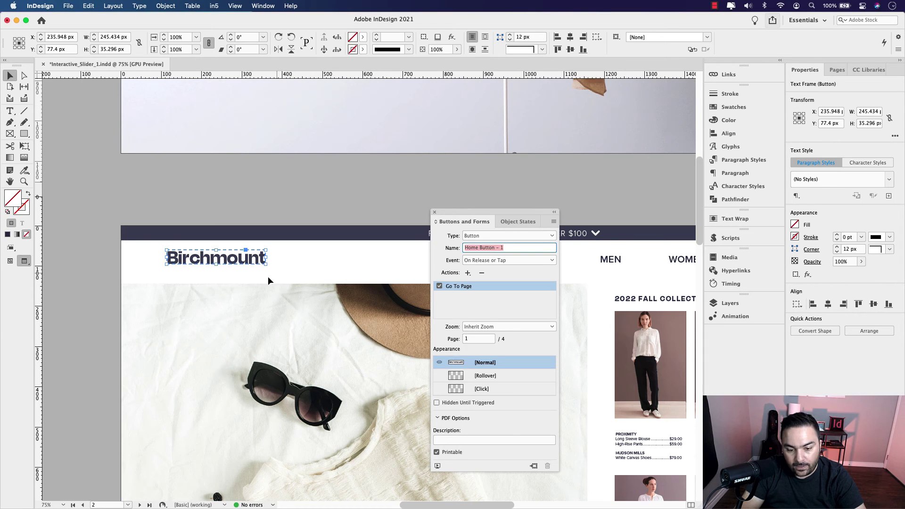
Step: Copy the page 2 Birchmount logo button and paste it in place on page 3
click(216, 260)
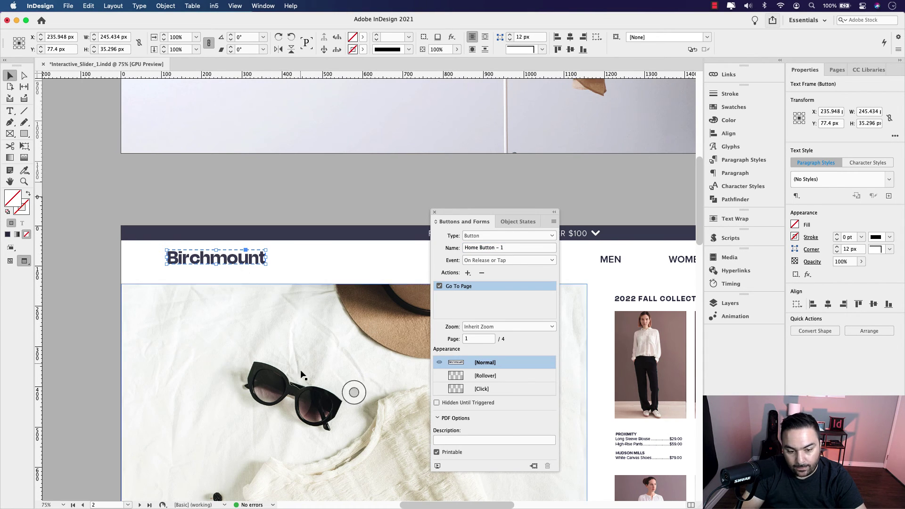
scroll(302, 375, down, 10)
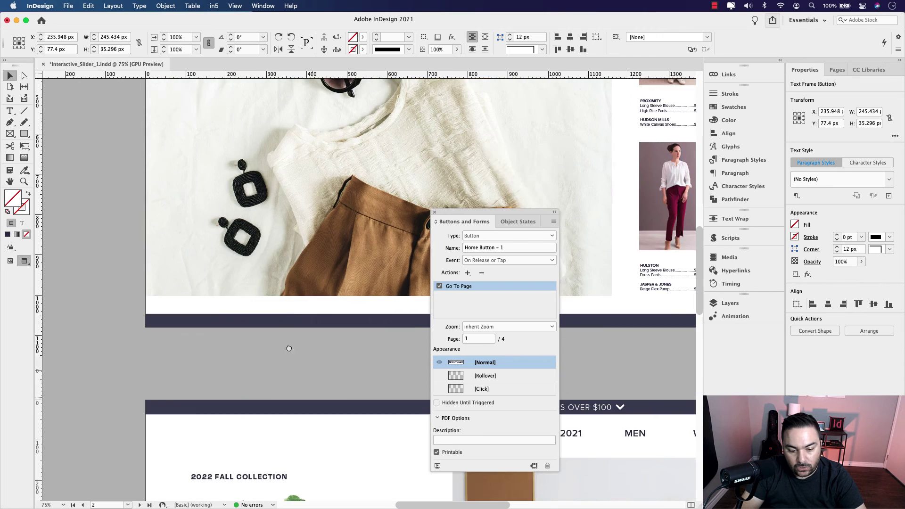
drag(289, 349, 269, 77)
click(367, 205)
click(332, 188)
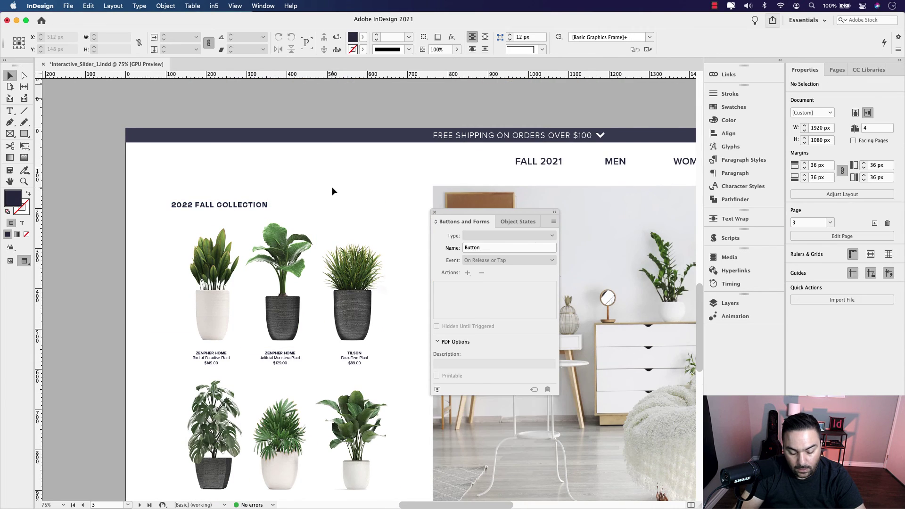
key(super+z)
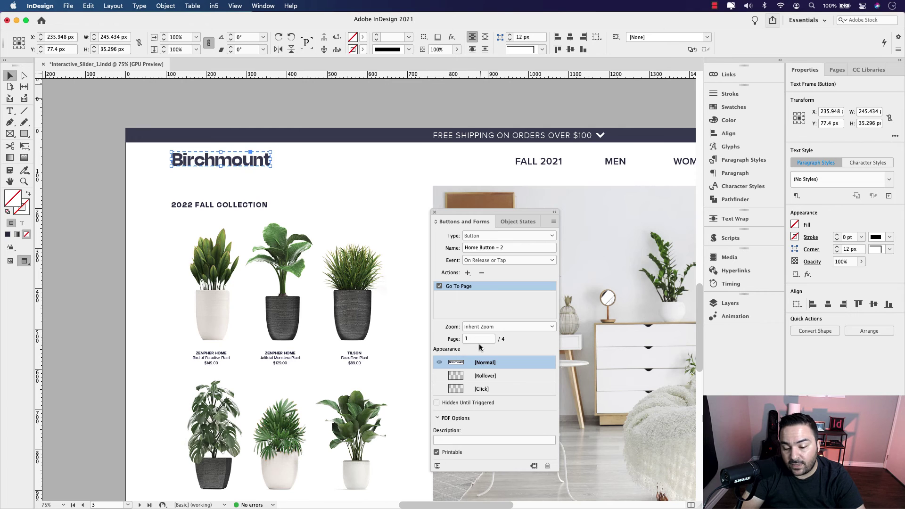
Step: Paste the copied Birchmount logo button in place on page 4 and deselect it
click(121, 267)
drag(271, 406, 263, 201)
drag(302, 436, 301, 284)
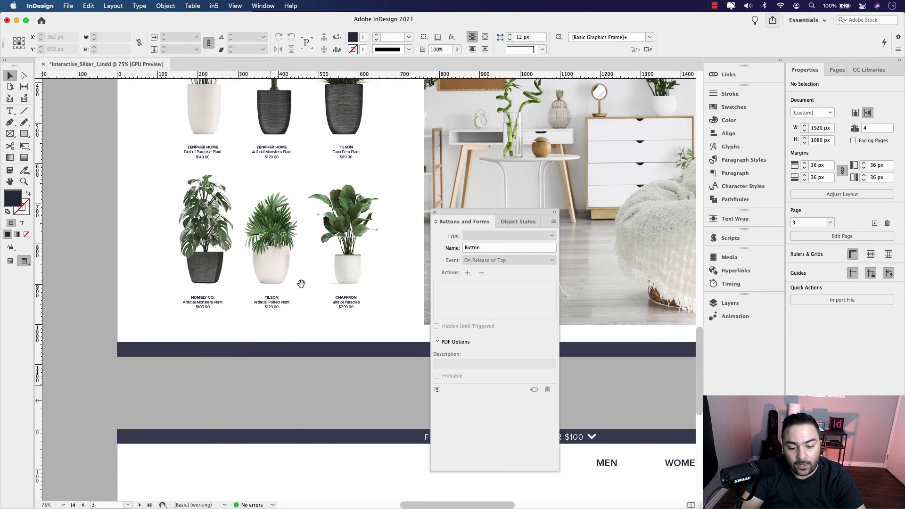
drag(313, 404, 302, 291)
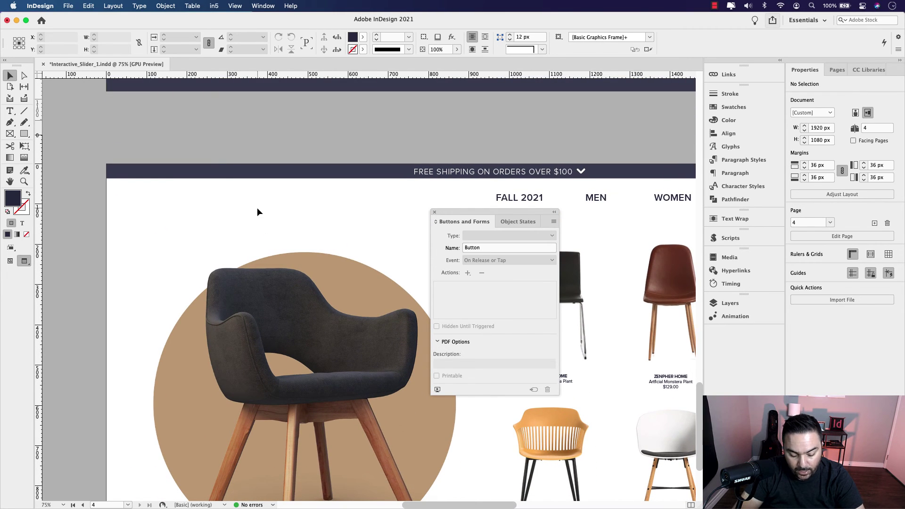
key(super+alt+shift+v)
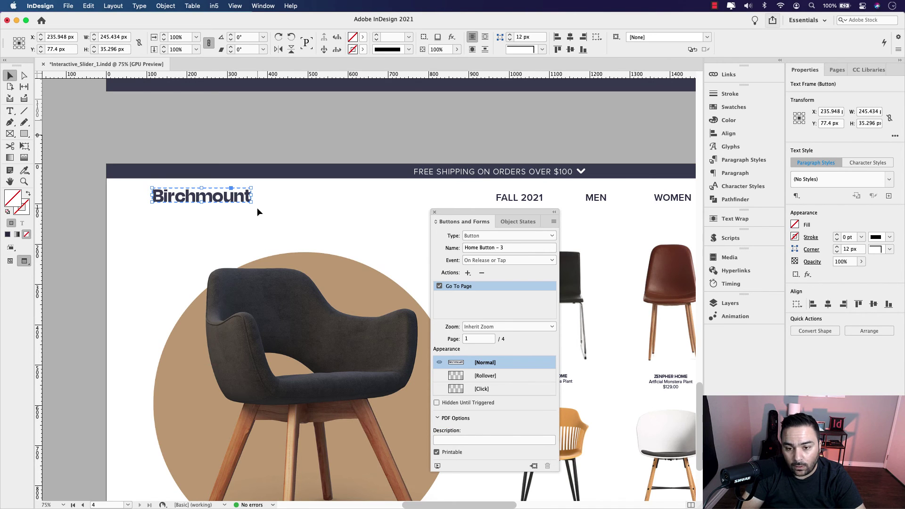
click(89, 6)
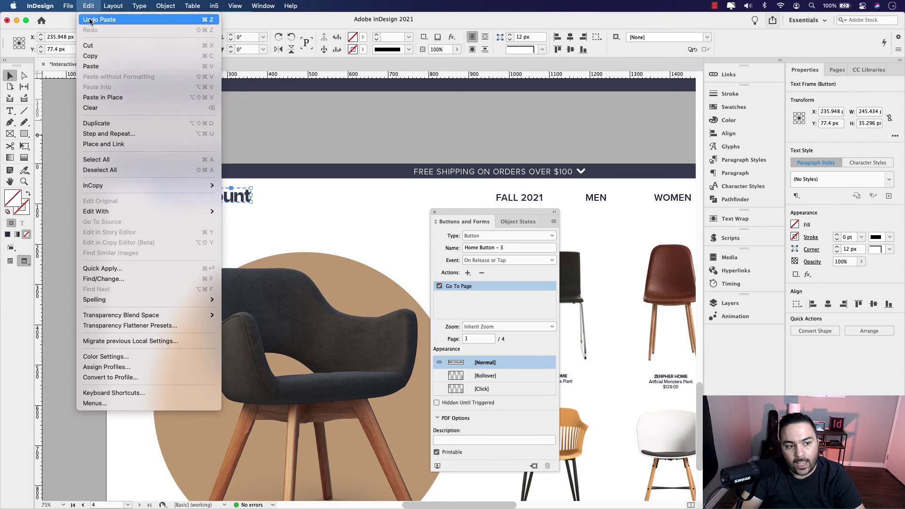
click(89, 5)
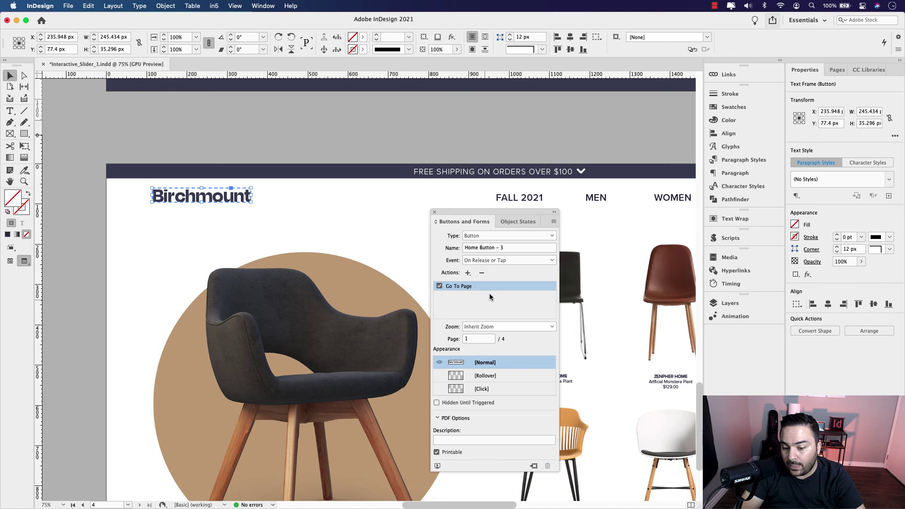
click(337, 161)
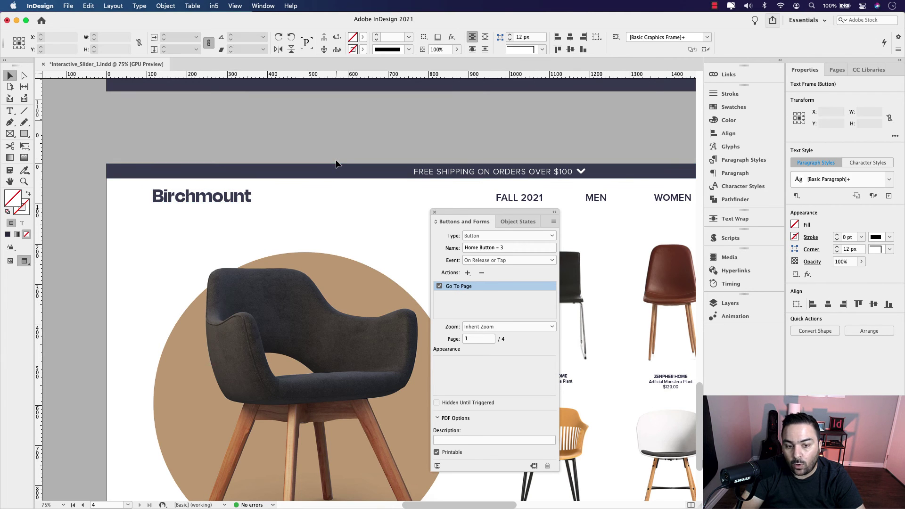
Step: Return to page 1, review the Publish Online settings for a new document, and close them without publishing
scroll(344, 155, up, 2)
drag(368, 179, 363, 223)
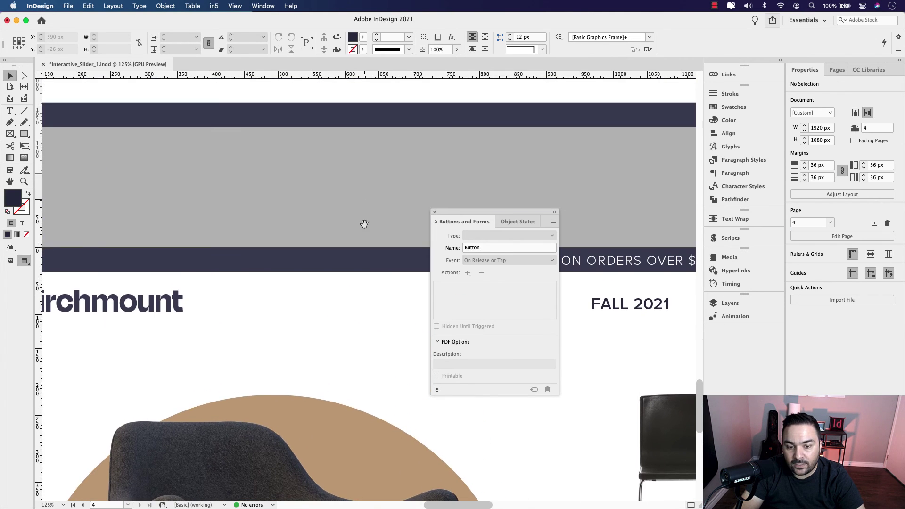
scroll(364, 224, down, 4)
scroll(364, 225, up, 6)
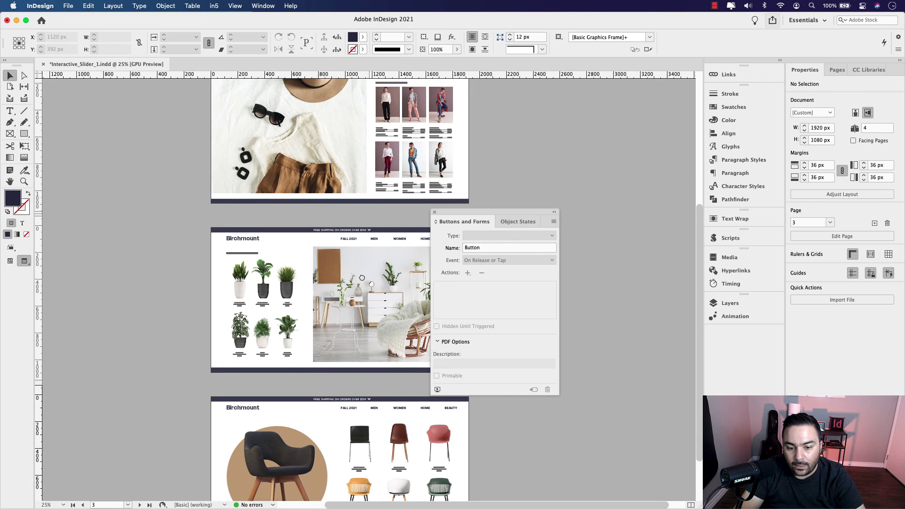
scroll(356, 305, up, 1)
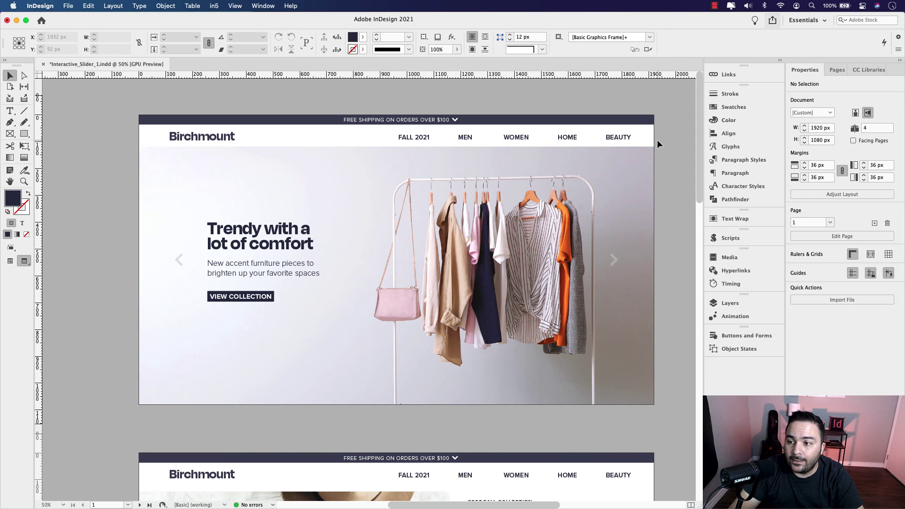
click(773, 20)
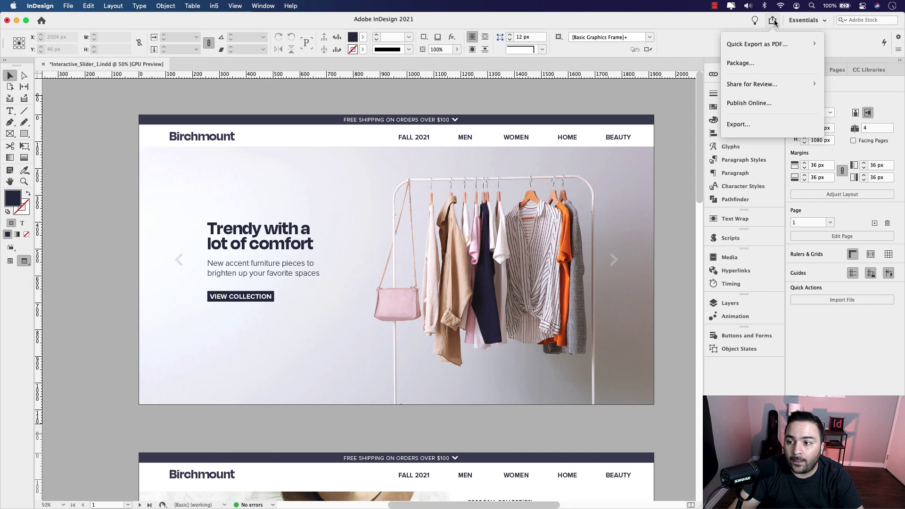
click(772, 104)
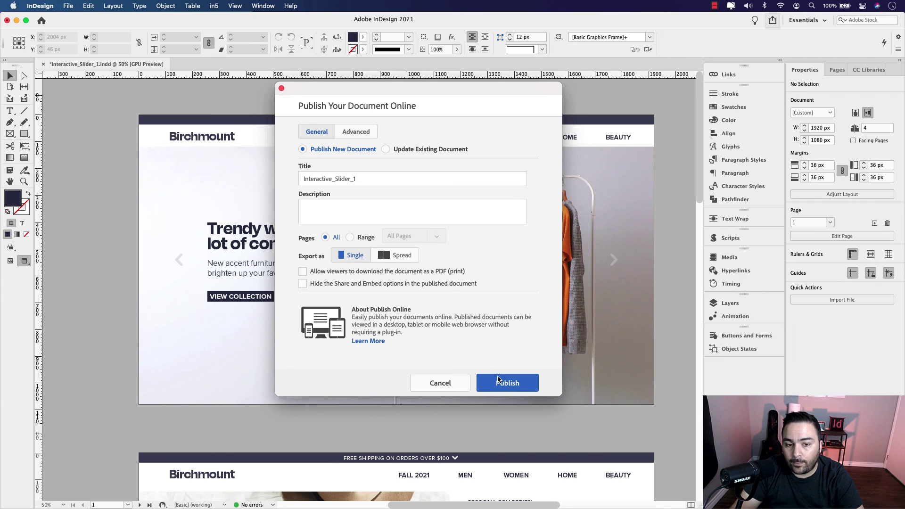
click(282, 89)
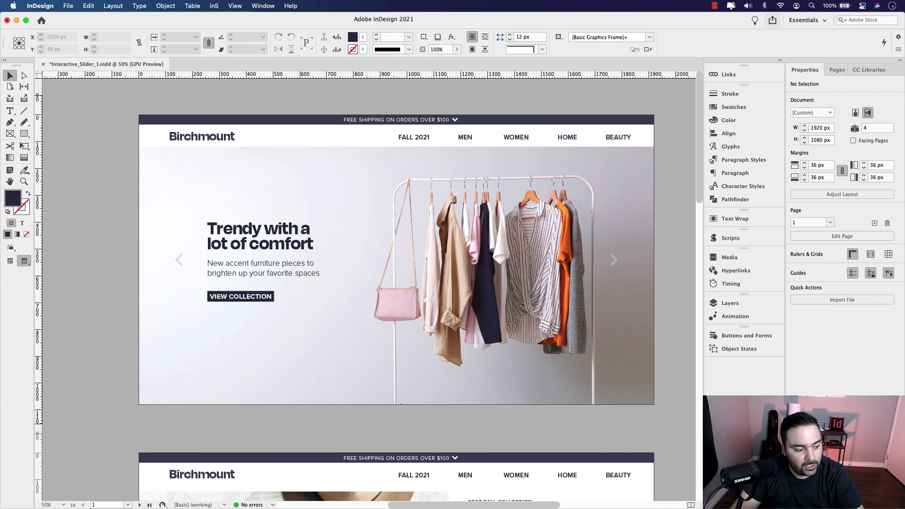
Step: Switch to the published Interactive_Slider_1 in Chrome, view it full screen, and cycle forward through the slides with the slider's next arrow
key(super+Tab)
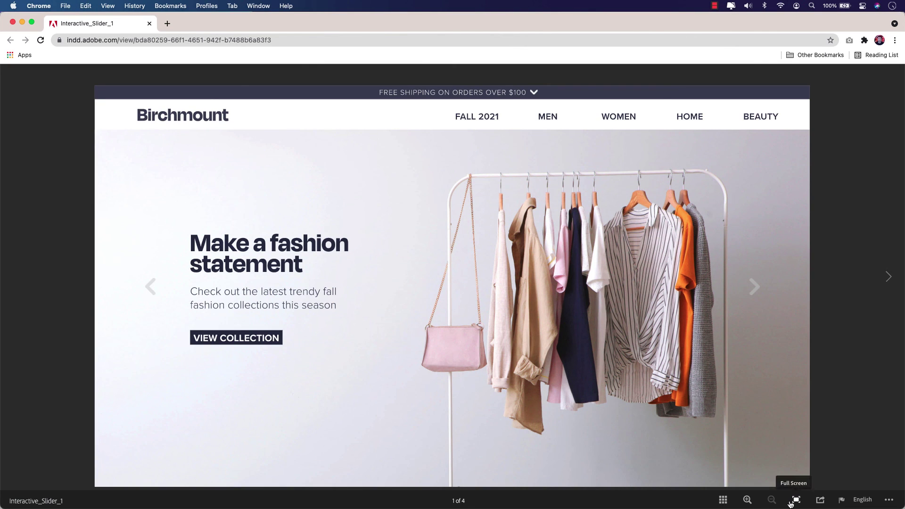
click(796, 501)
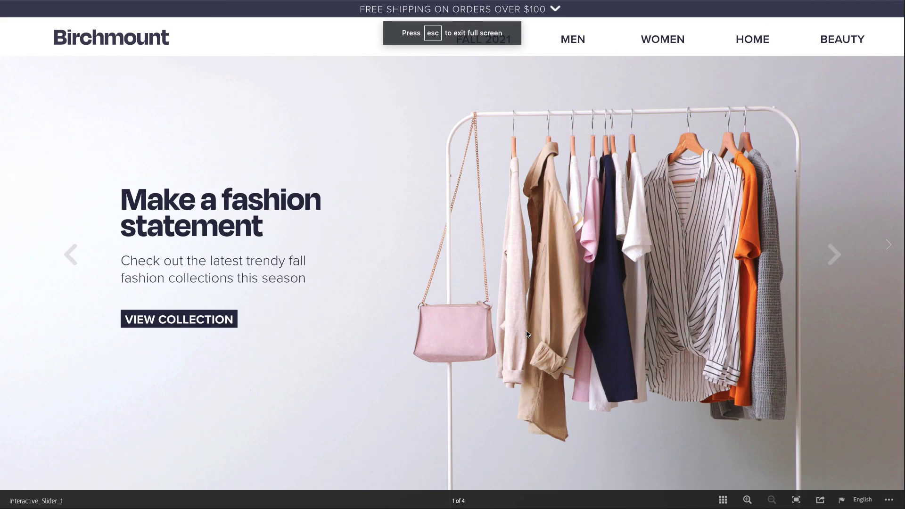
click(837, 258)
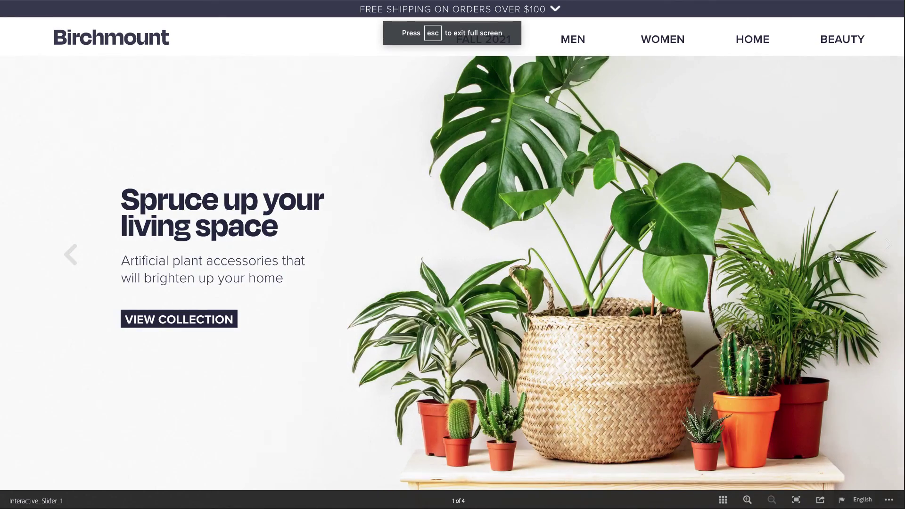
click(837, 258)
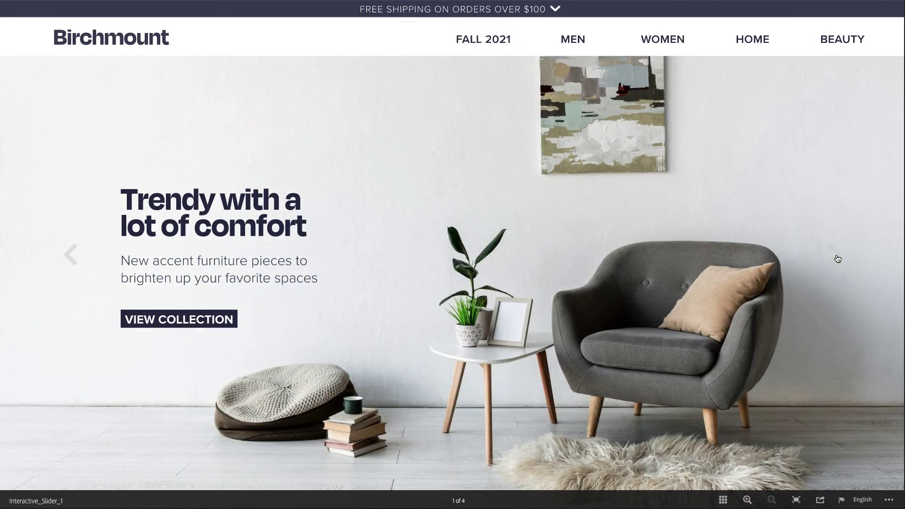
click(837, 258)
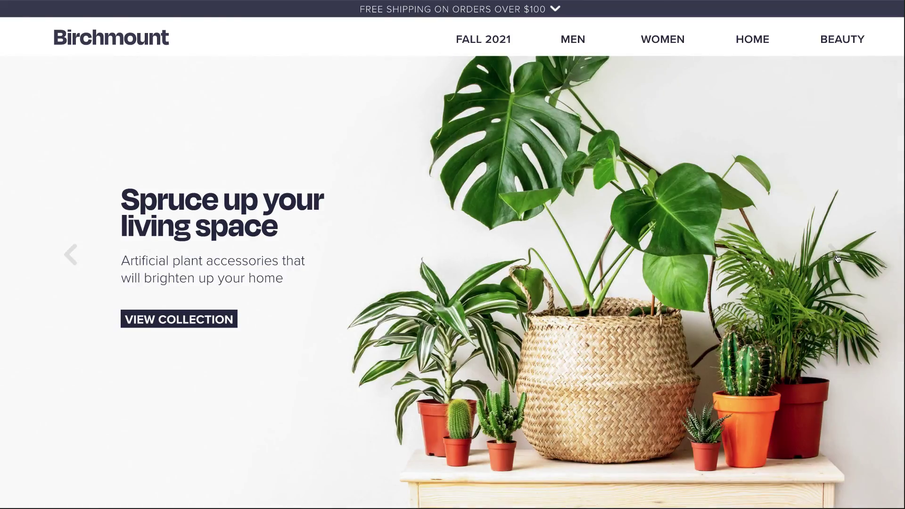
click(837, 258)
click(837, 258)
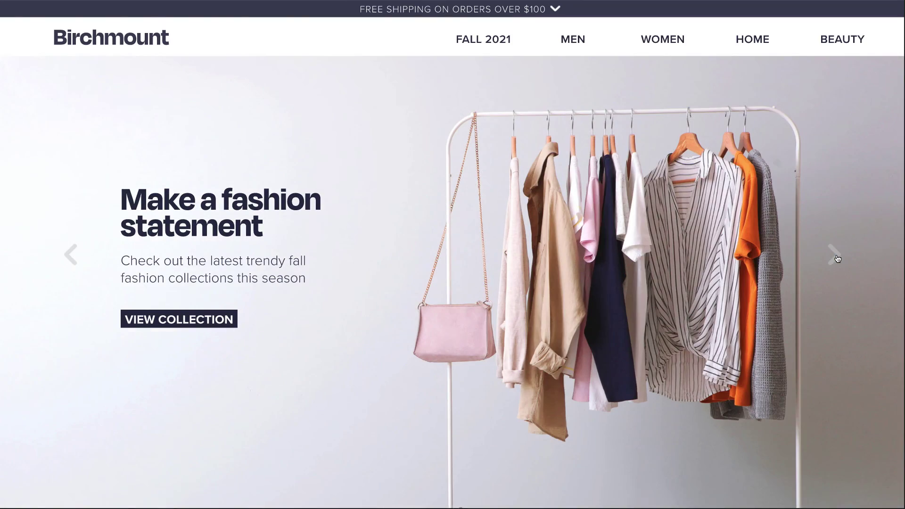
Step: Cycle backward through the slides with the slider's previous arrow to test it
click(71, 254)
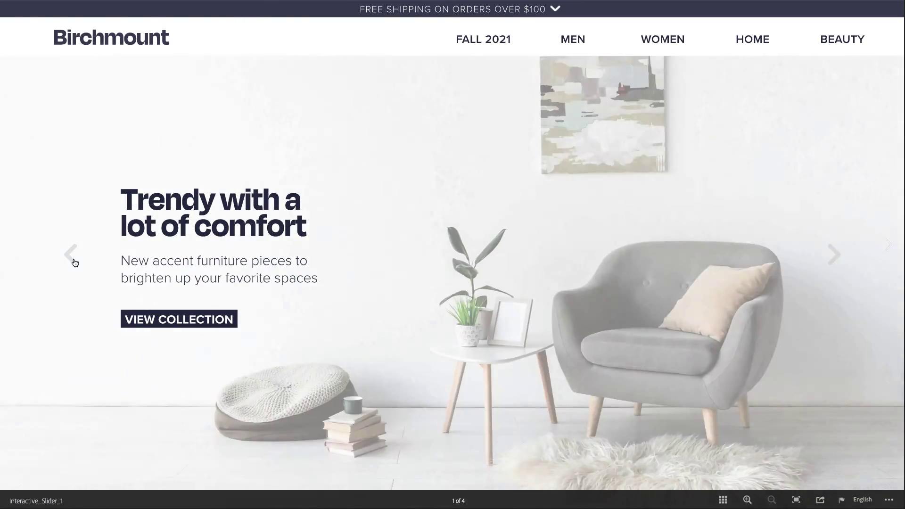
click(71, 255)
click(71, 254)
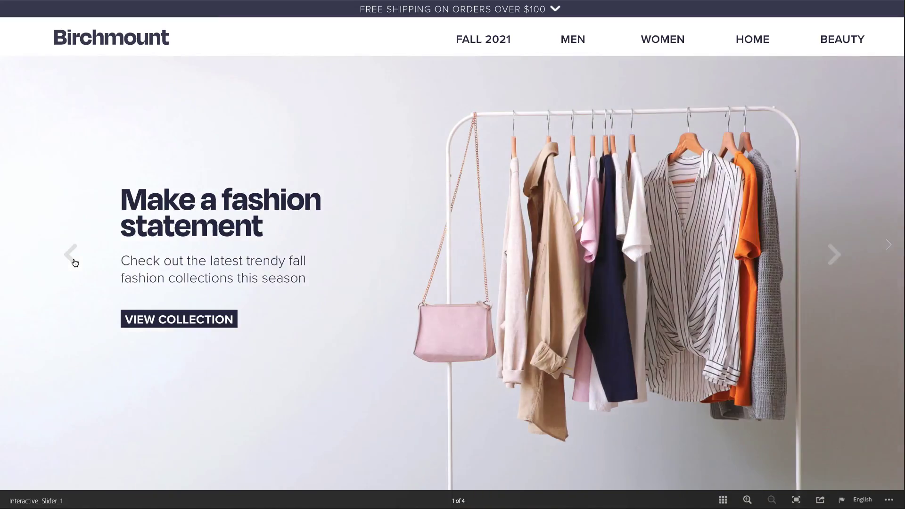
click(75, 262)
click(75, 262)
click(74, 262)
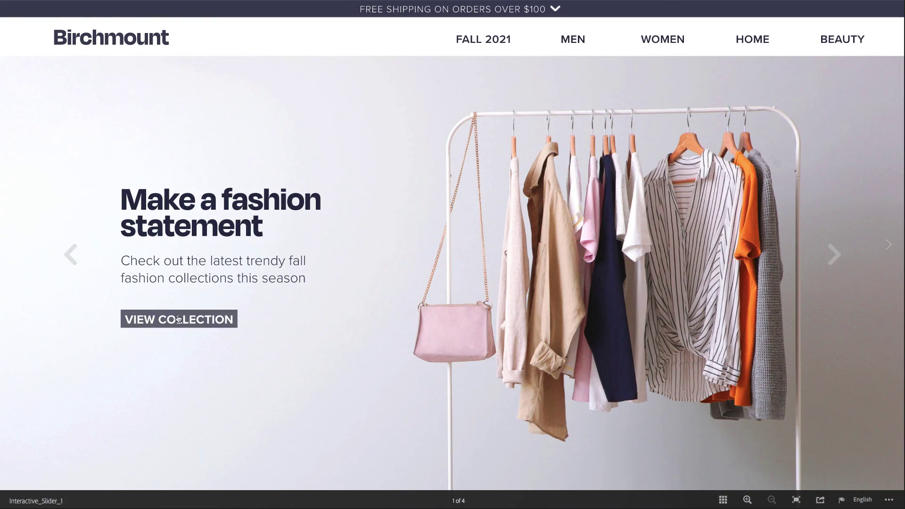
Step: Test View Collection on the "Make a fashion statement" and "Spruce up your living space" slides, returning home through the Birchmount logo each time
click(192, 323)
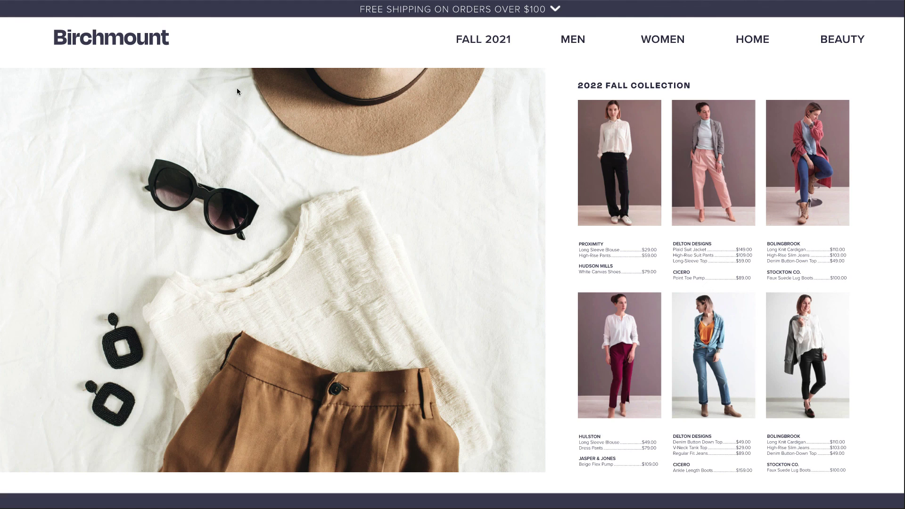
click(108, 43)
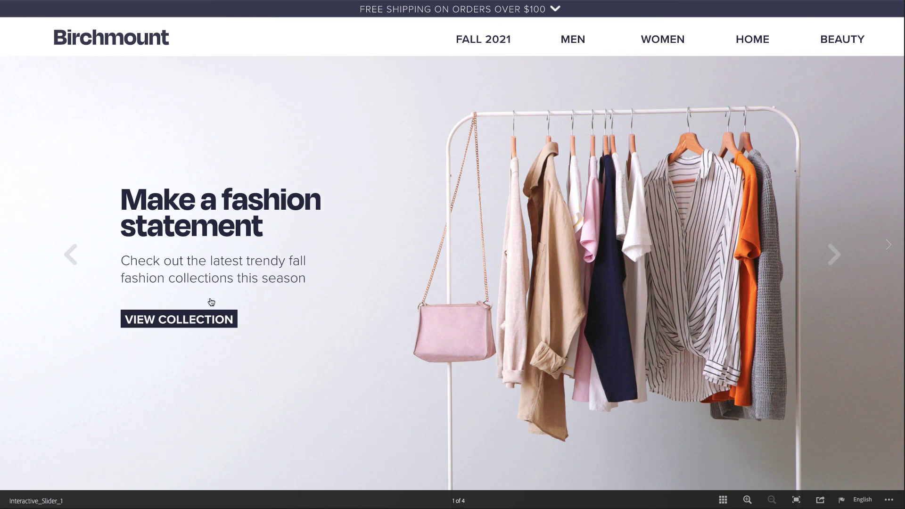
click(834, 254)
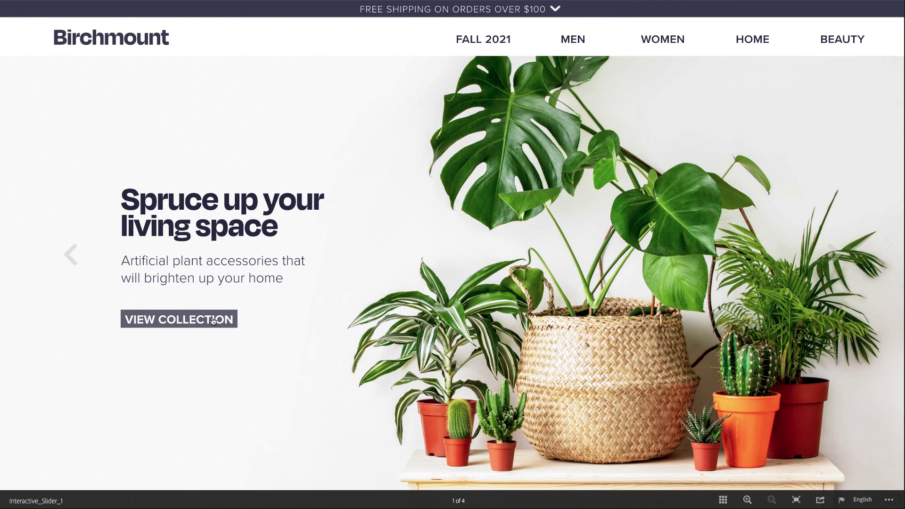
click(156, 325)
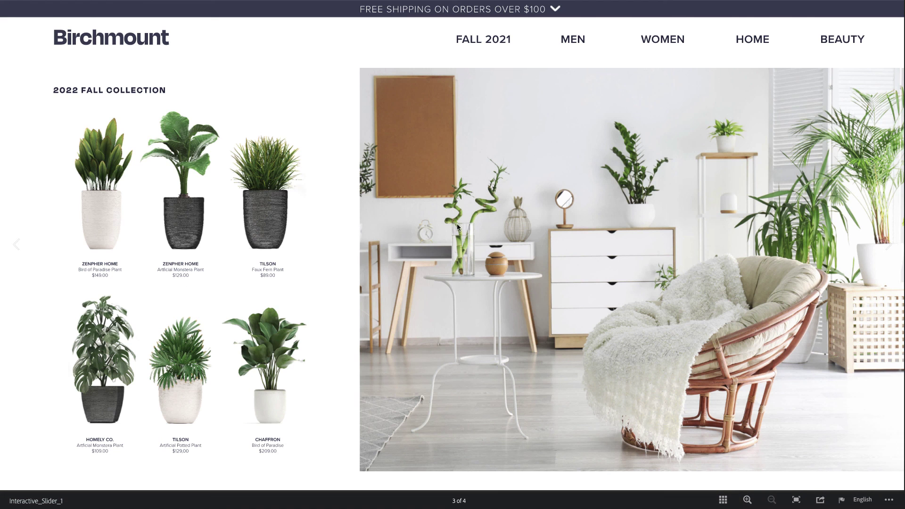
click(126, 44)
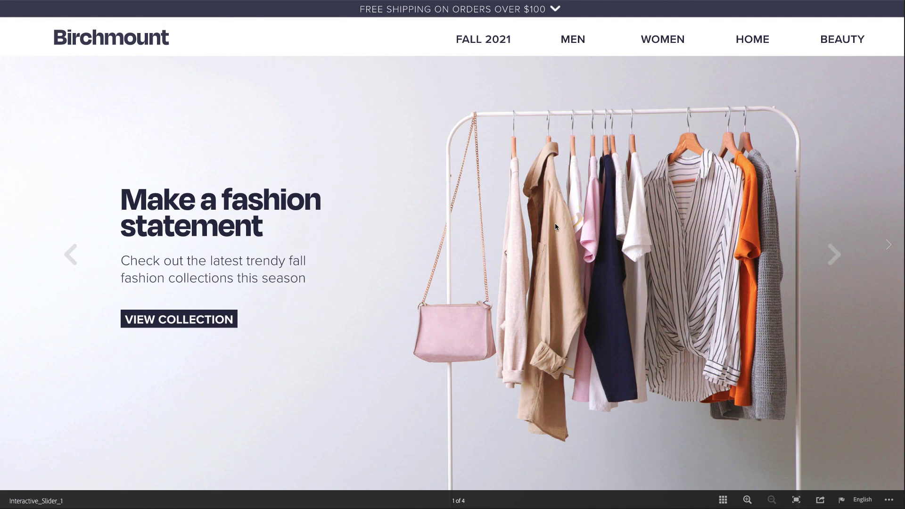
Step: Go back to the "Trendy with a lot of comfort" slide, open its collection page, and return home through the Birchmount logo
click(71, 254)
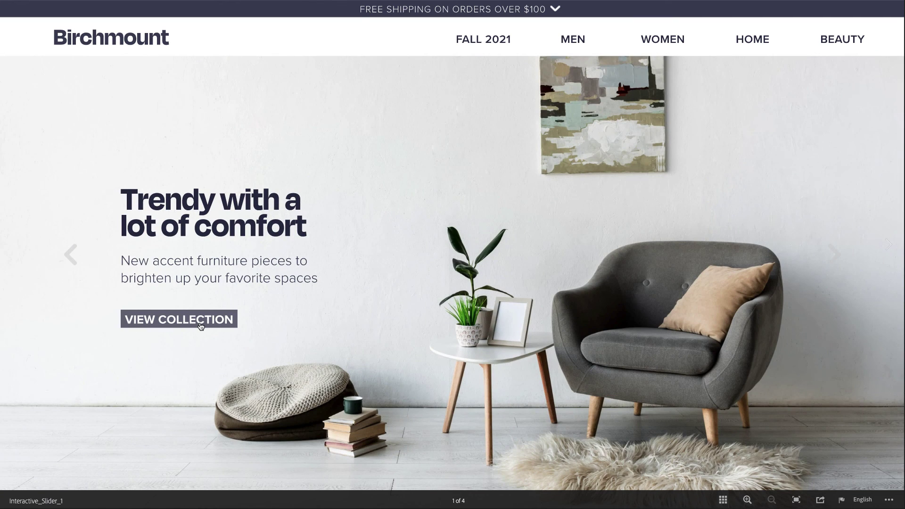
click(201, 326)
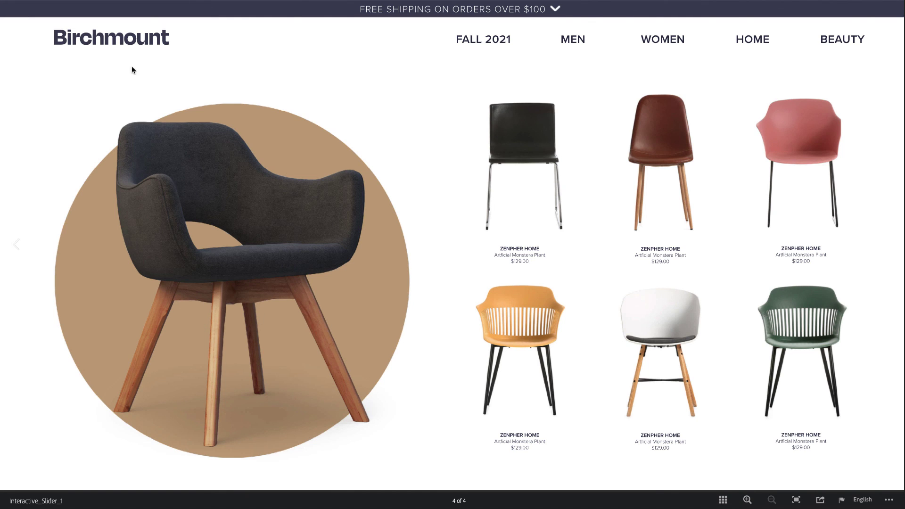
click(112, 41)
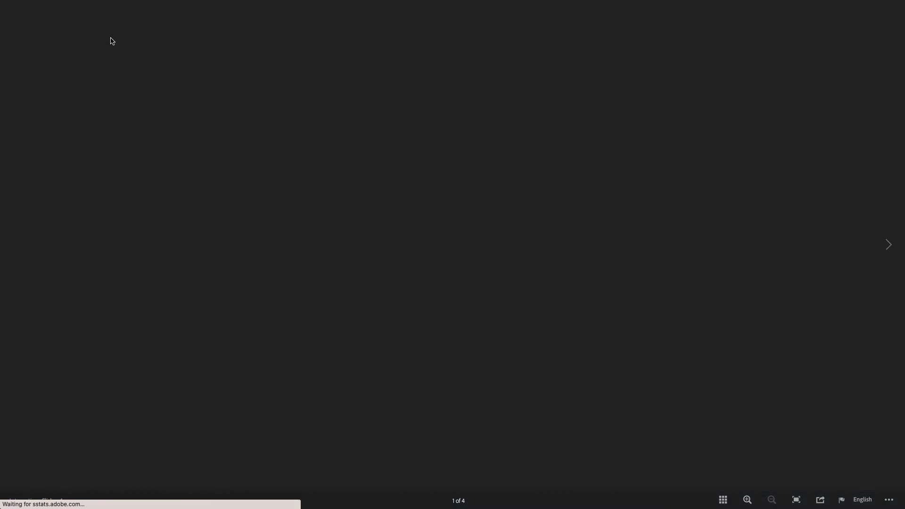